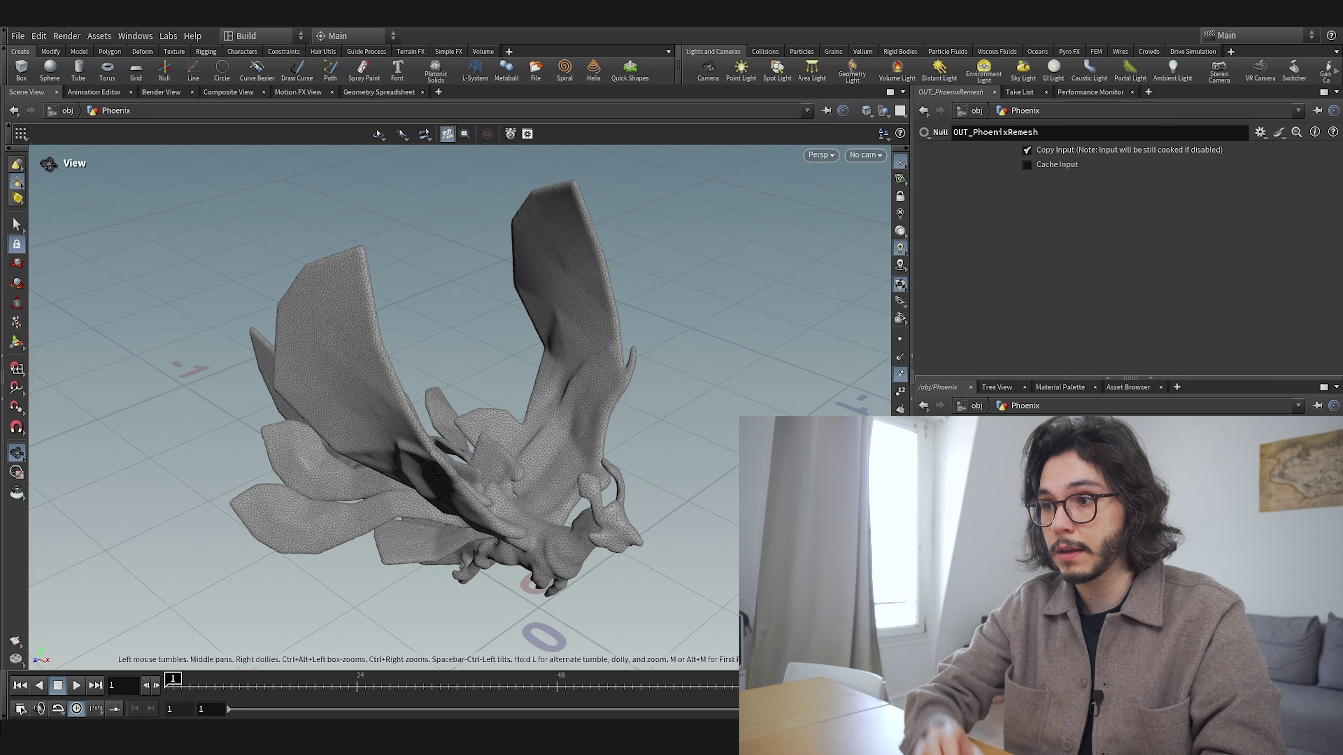
Examine the phoenix mesh from several angles and the final nodes of its geometry network
drag(975, 603, 977, 615)
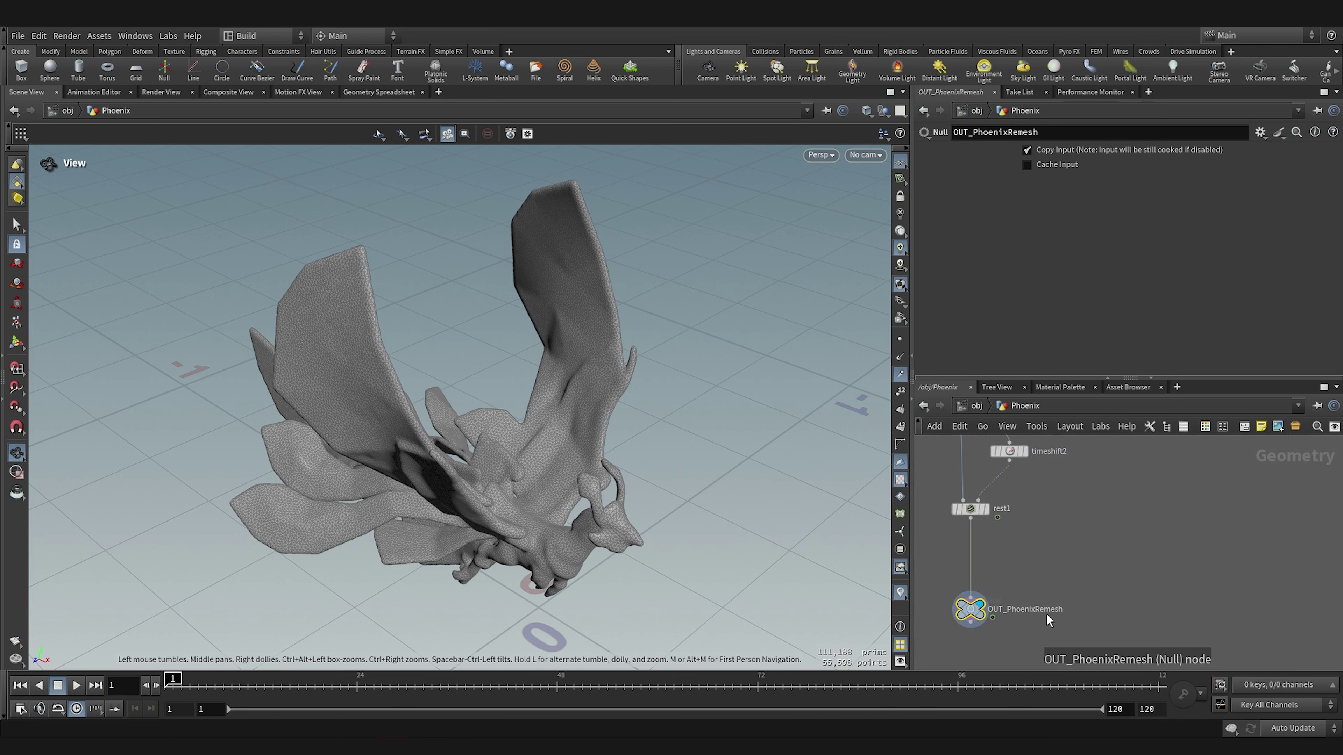
scroll(1140, 572, down, 3)
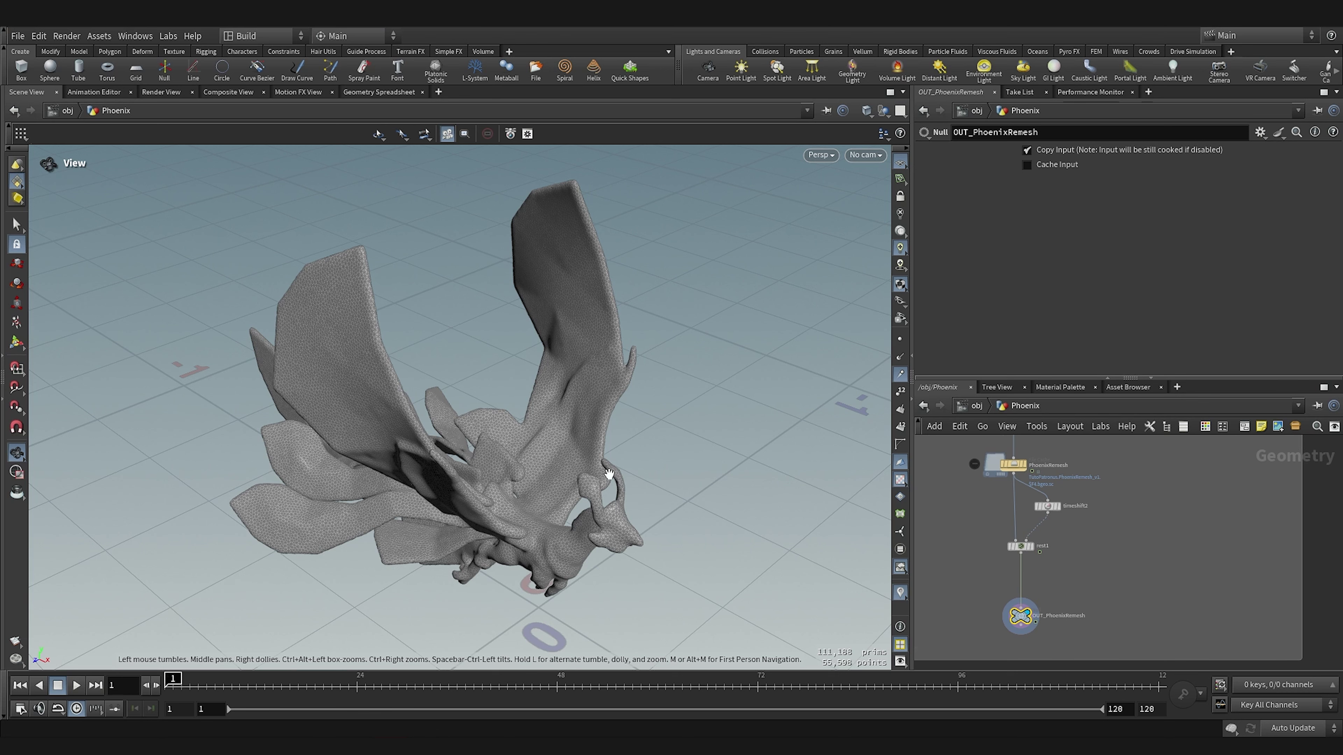
scroll(609, 473, down, 2)
drag(671, 498, 573, 465)
scroll(573, 464, down, 4)
scroll(574, 464, down, 2)
middle_drag(573, 466, 579, 425)
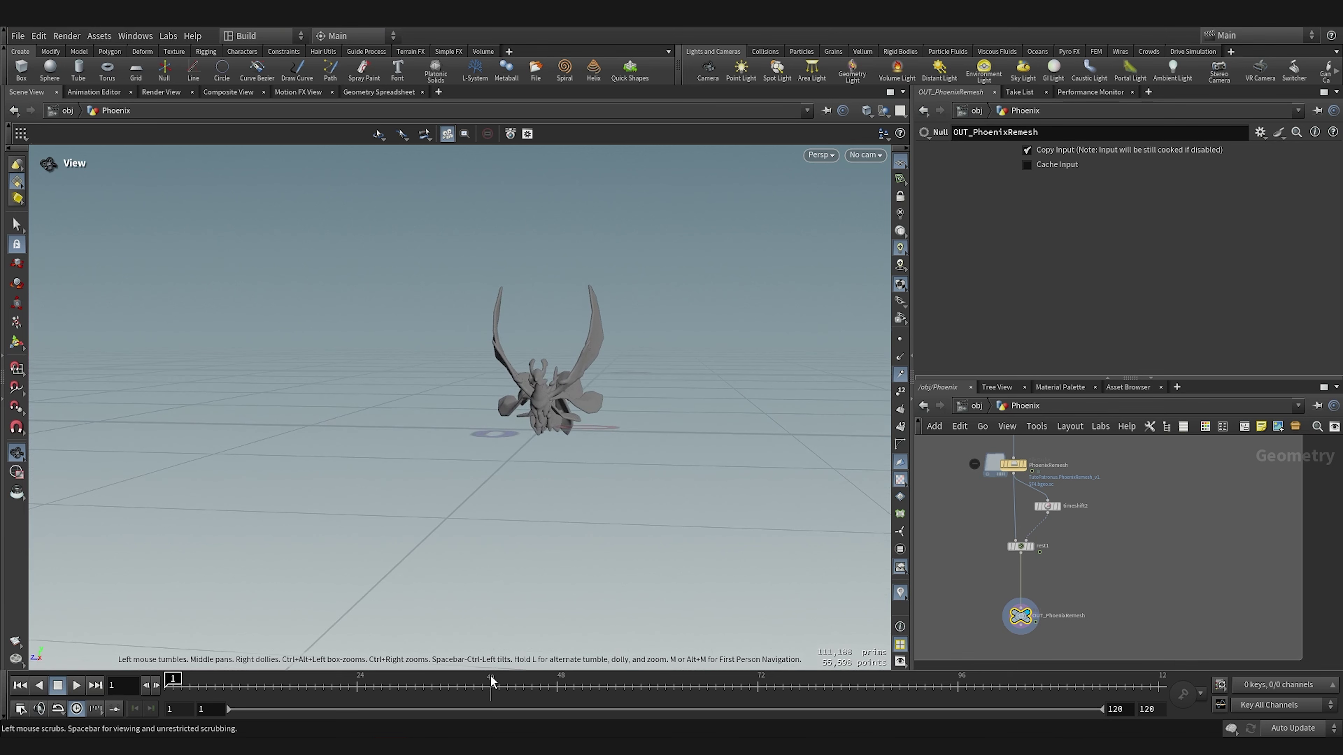
scroll(628, 445, up, 5)
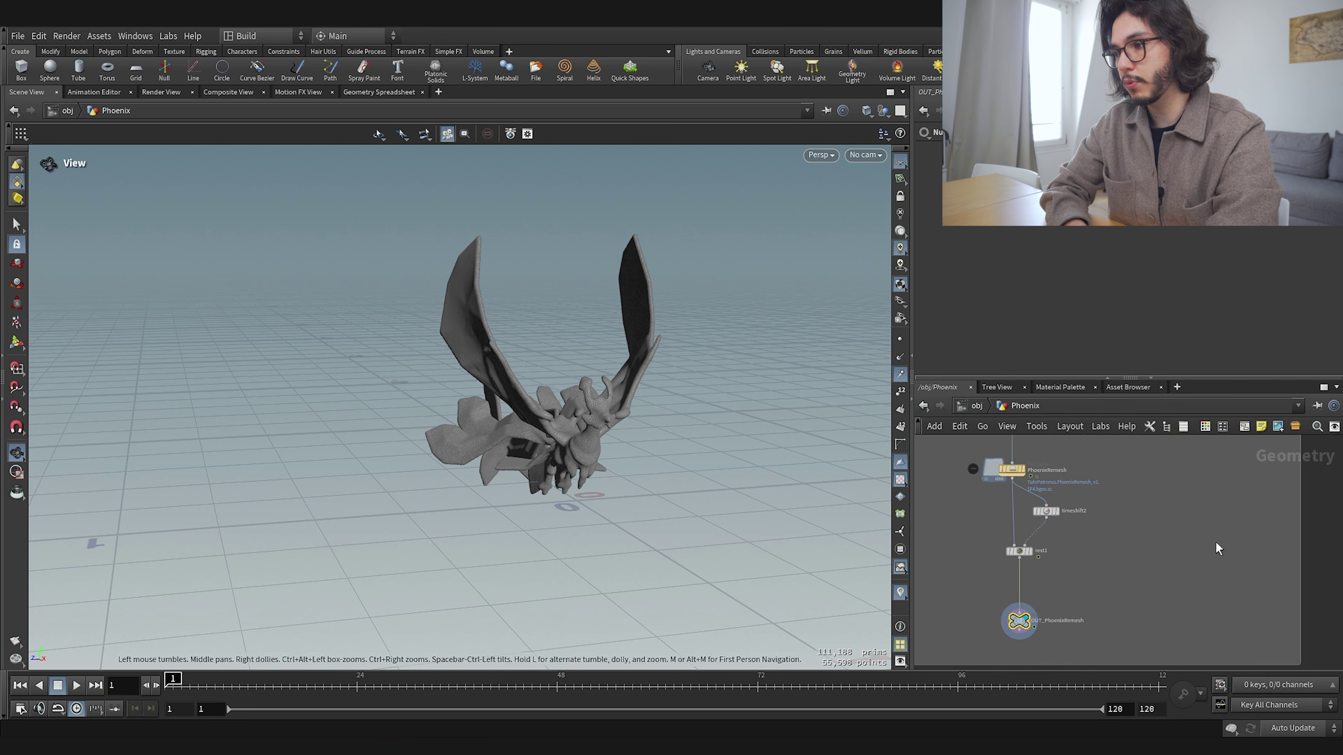
Add a Test Geometry: Electra node beside the phoenix network and display it on its own
key(Tab)
text(test)
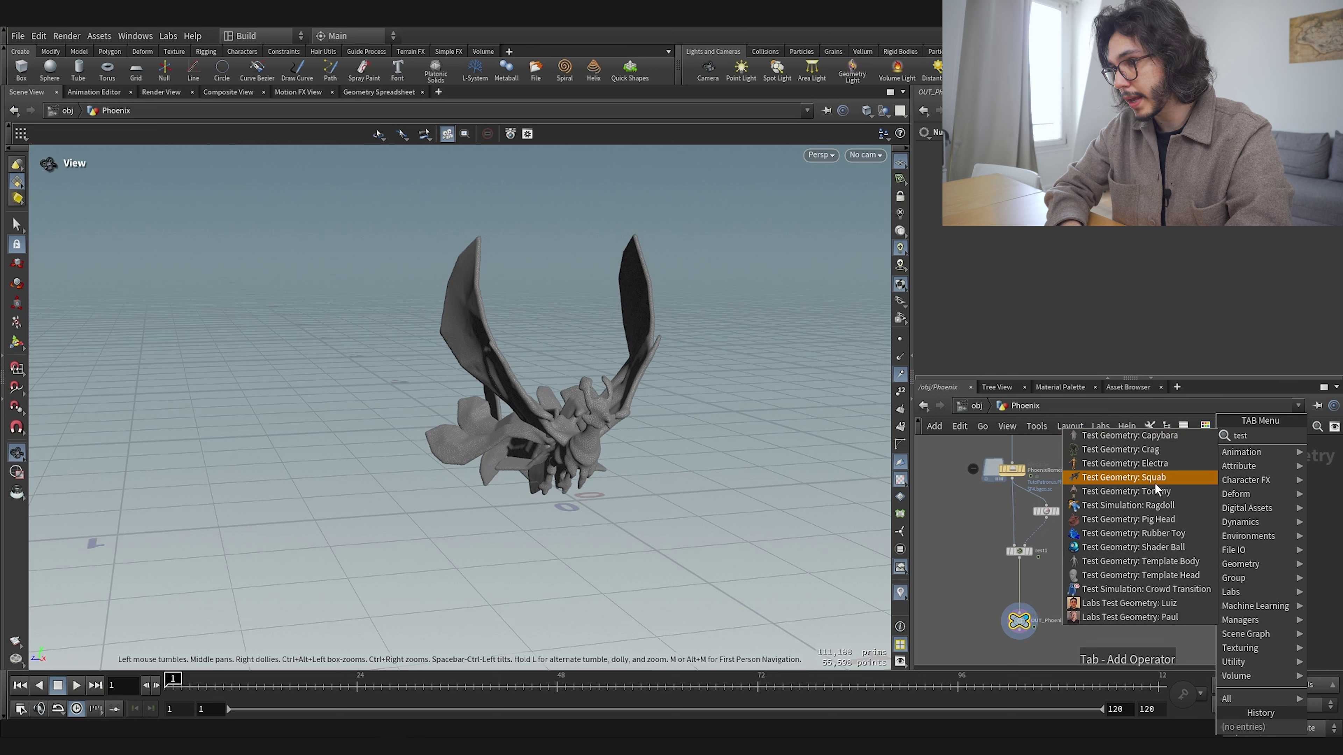
key(Escape)
click(1168, 570)
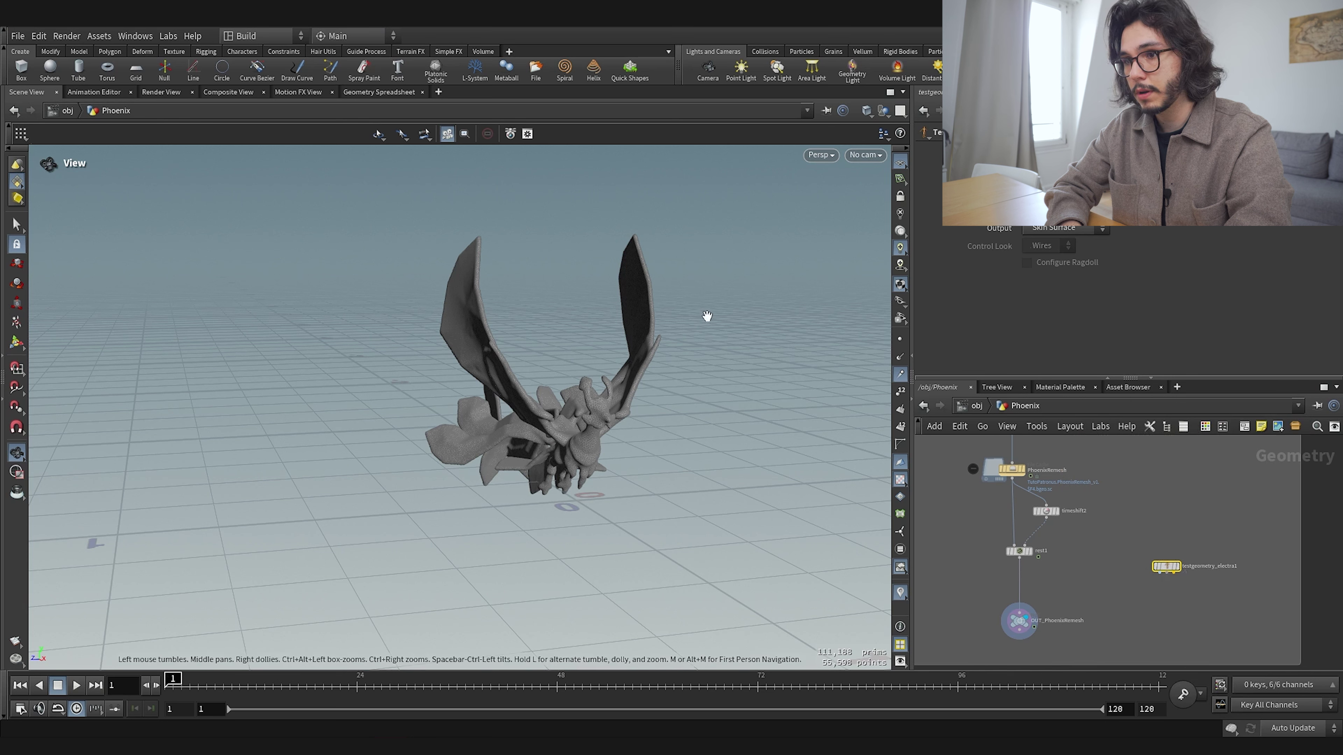
scroll(1196, 591, up, 5)
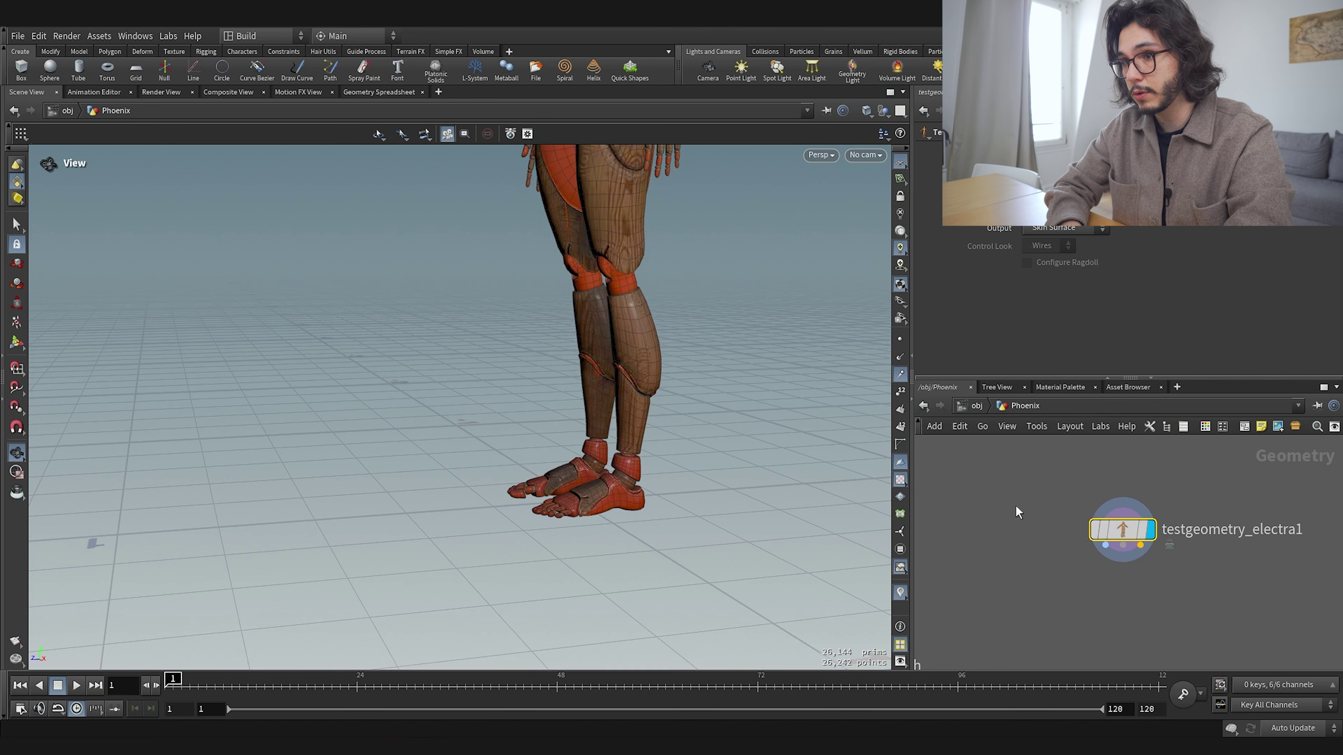
scroll(590, 412, down, 5)
drag(590, 412, 720, 378)
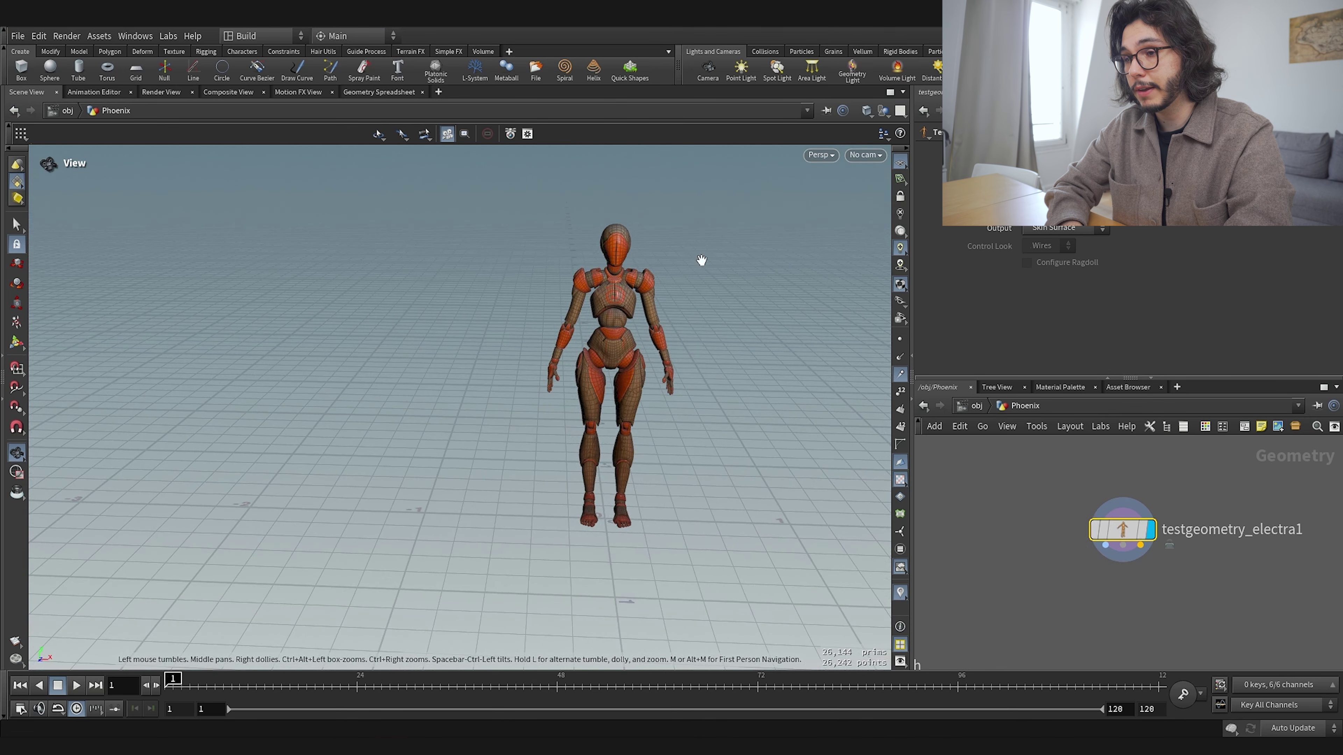
Switch the display back to the OUT_PhoenixRemesh null and view the phoenix from the side
scroll(1021, 569, down, 2)
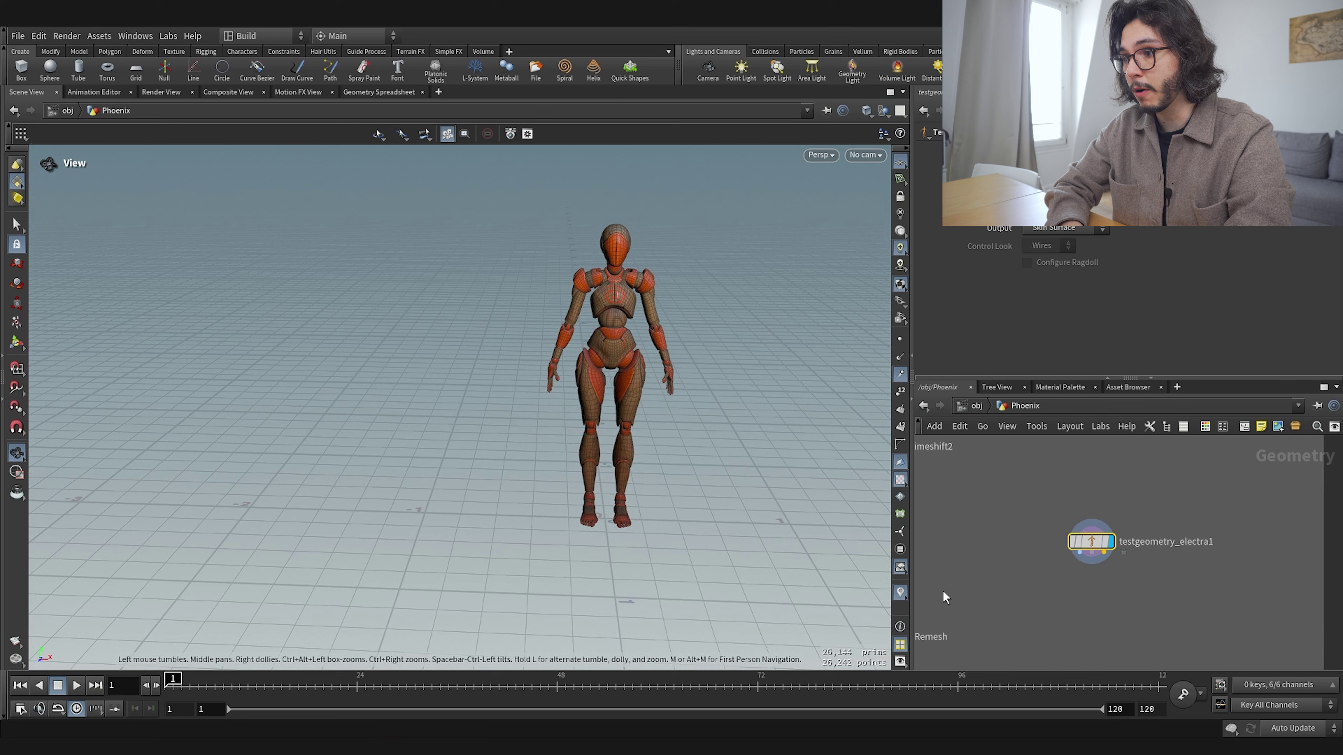
middle_drag(961, 596, 1005, 554)
middle_drag(1004, 555, 1149, 541)
drag(1170, 499, 974, 619)
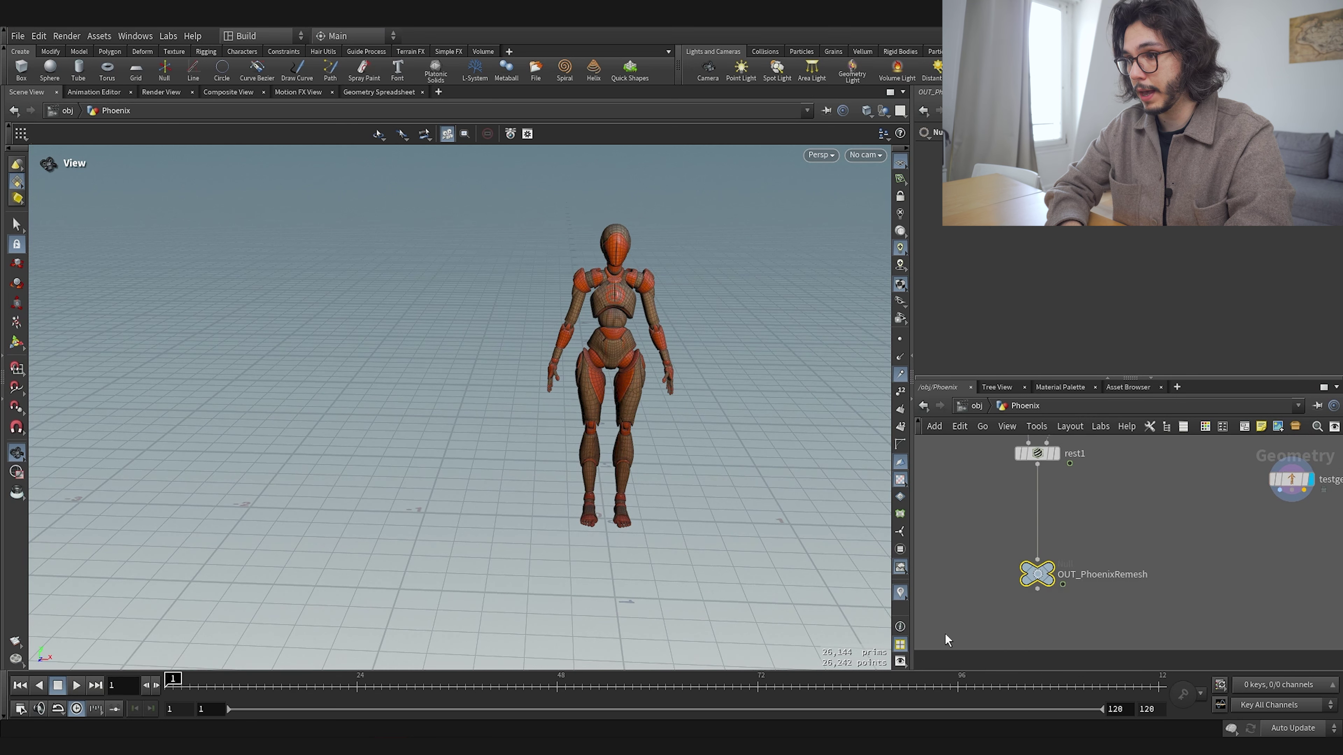
click(1054, 561)
drag(662, 494, 755, 481)
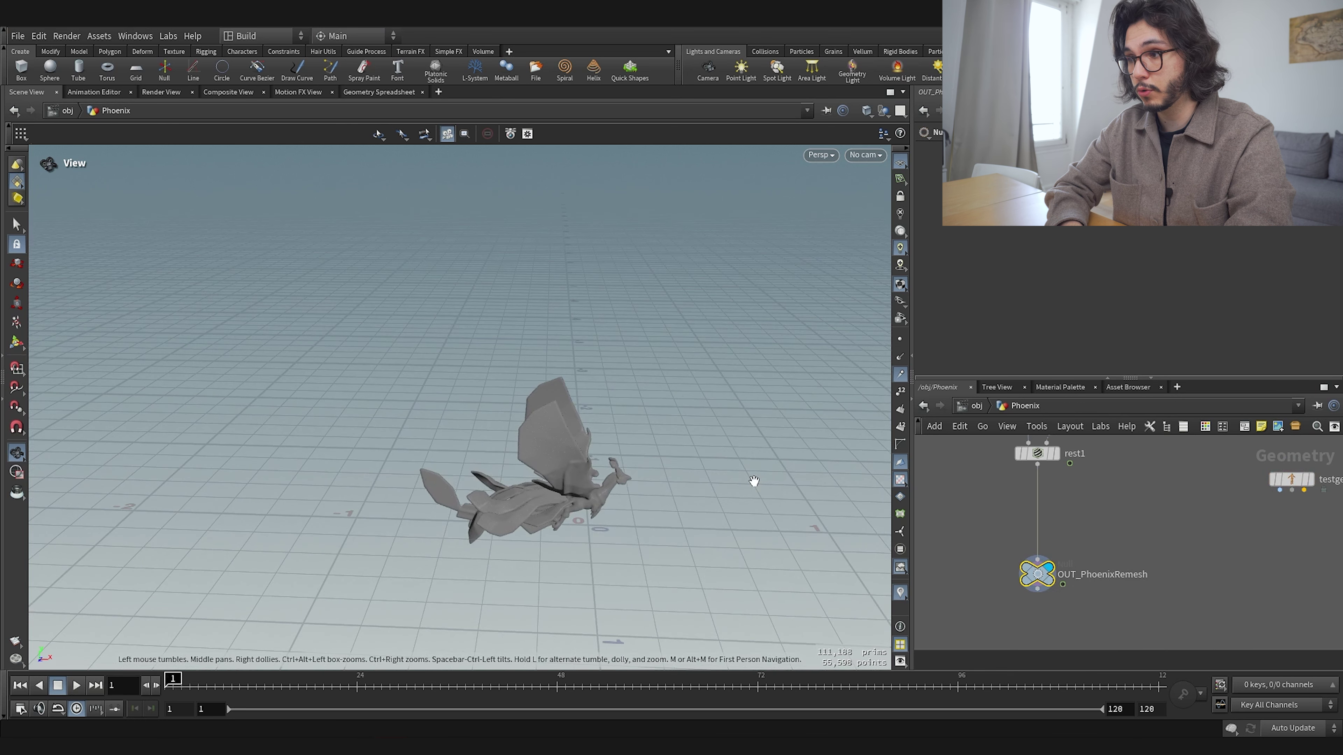
Turn on the template flag of the Electra test geometry to use it as a size reference
middle_drag(1241, 527, 1066, 558)
scroll(1067, 559, up, 3)
middle_drag(1169, 560, 1154, 596)
mouse_move(1160, 511)
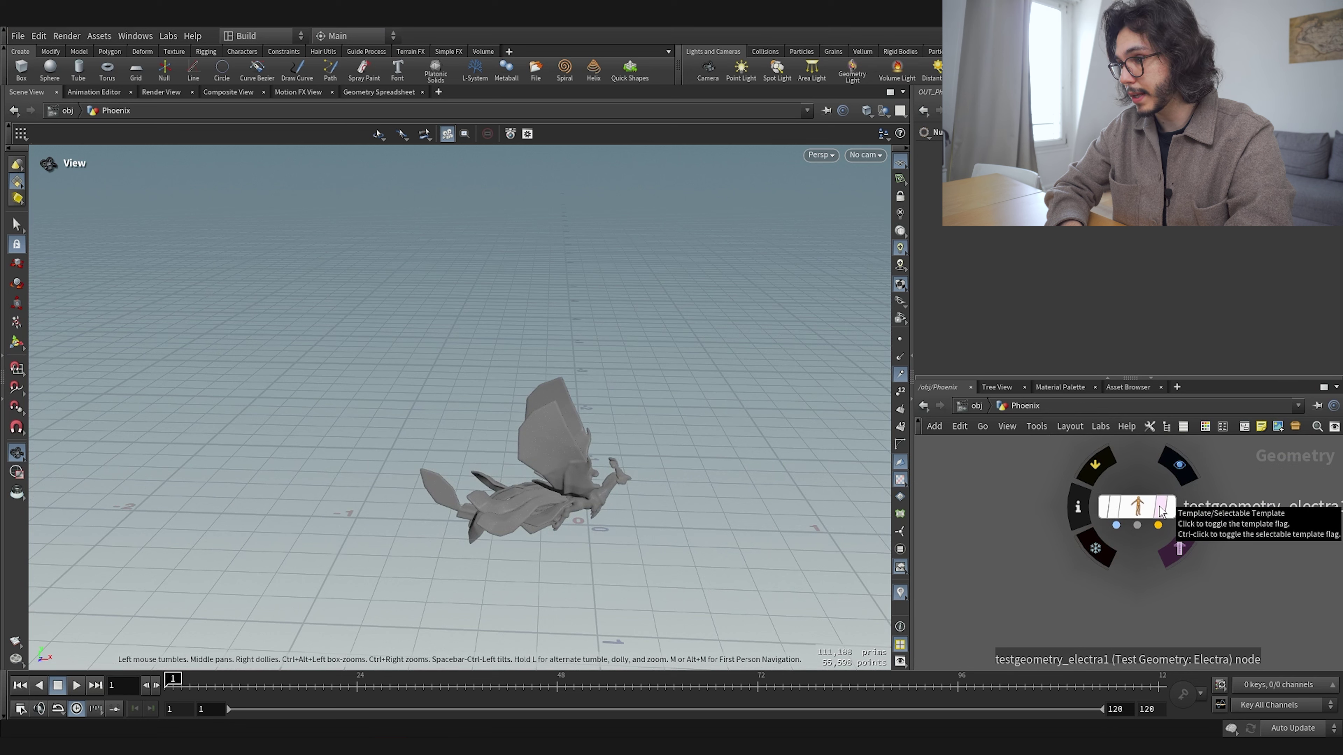
click(1160, 510)
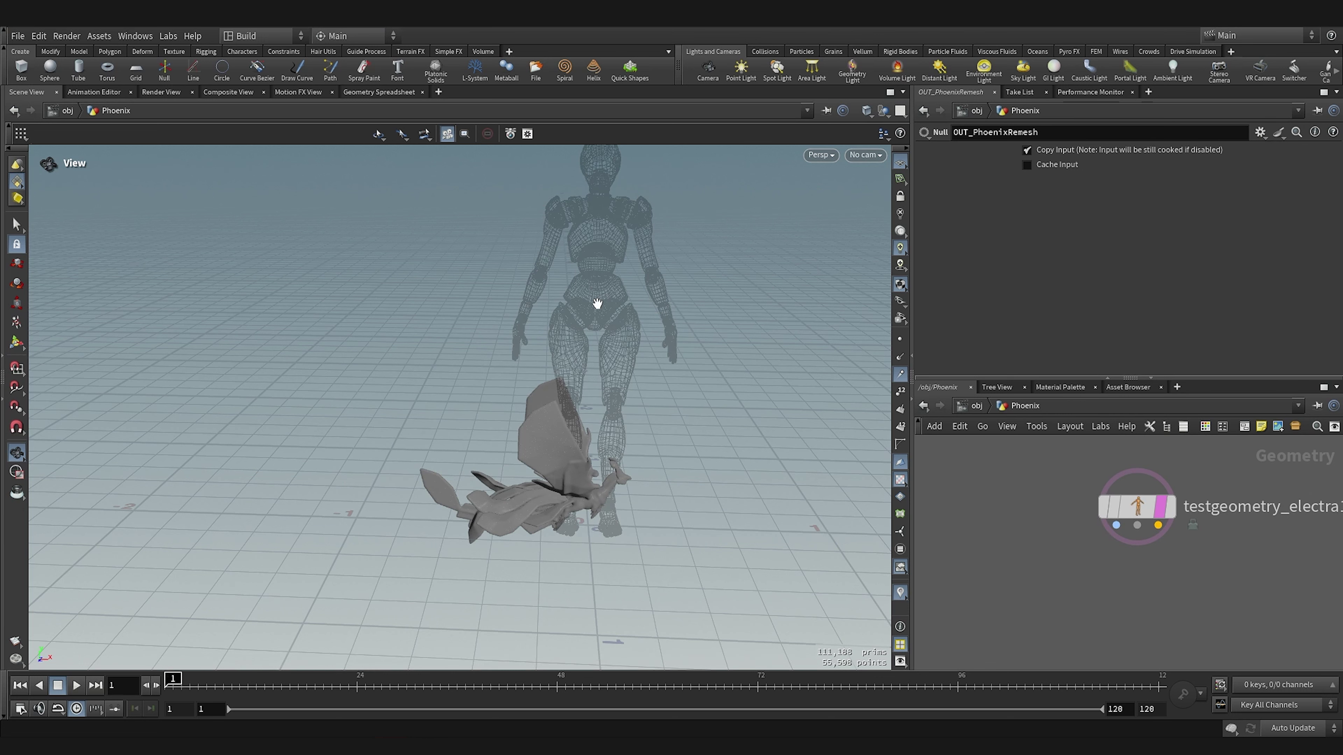
Insert a Transform node between rest1 and OUT_PhoenixRemesh
scroll(597, 304, down, 5)
key(h)
key(Tab)
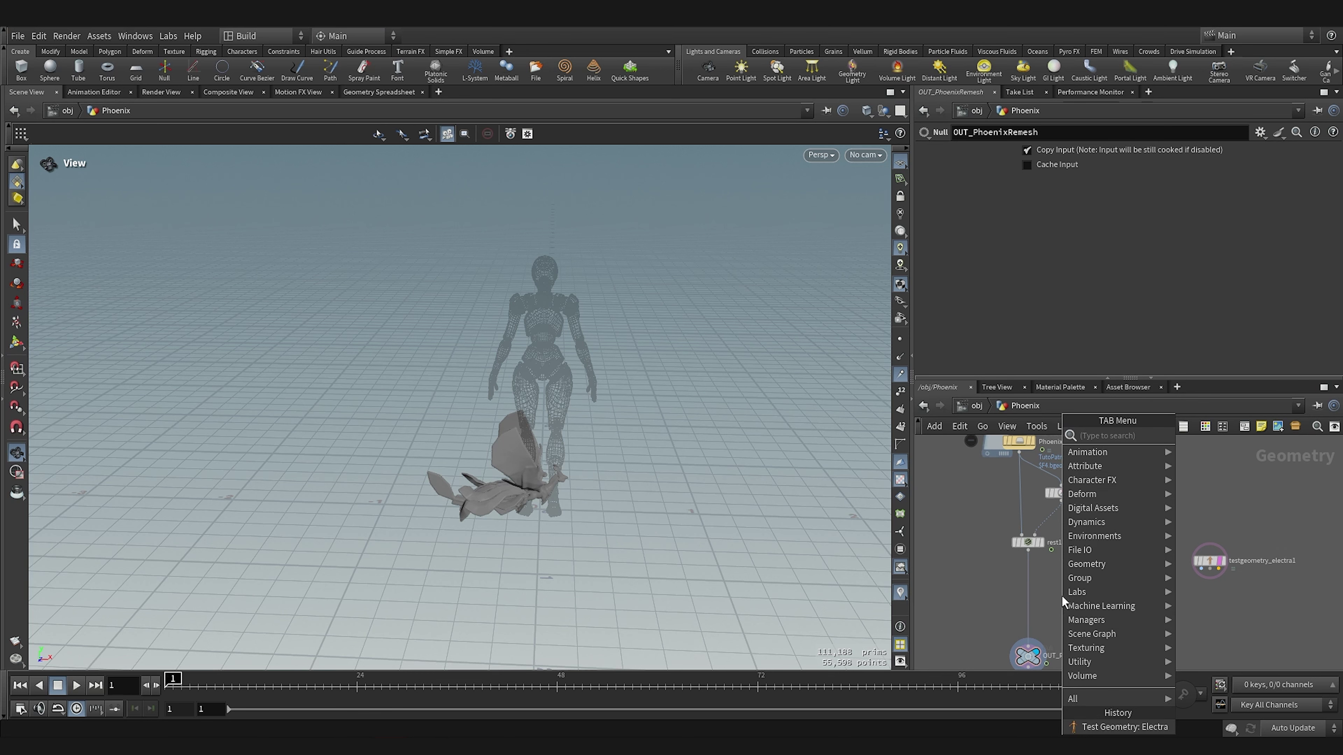
text(tran)
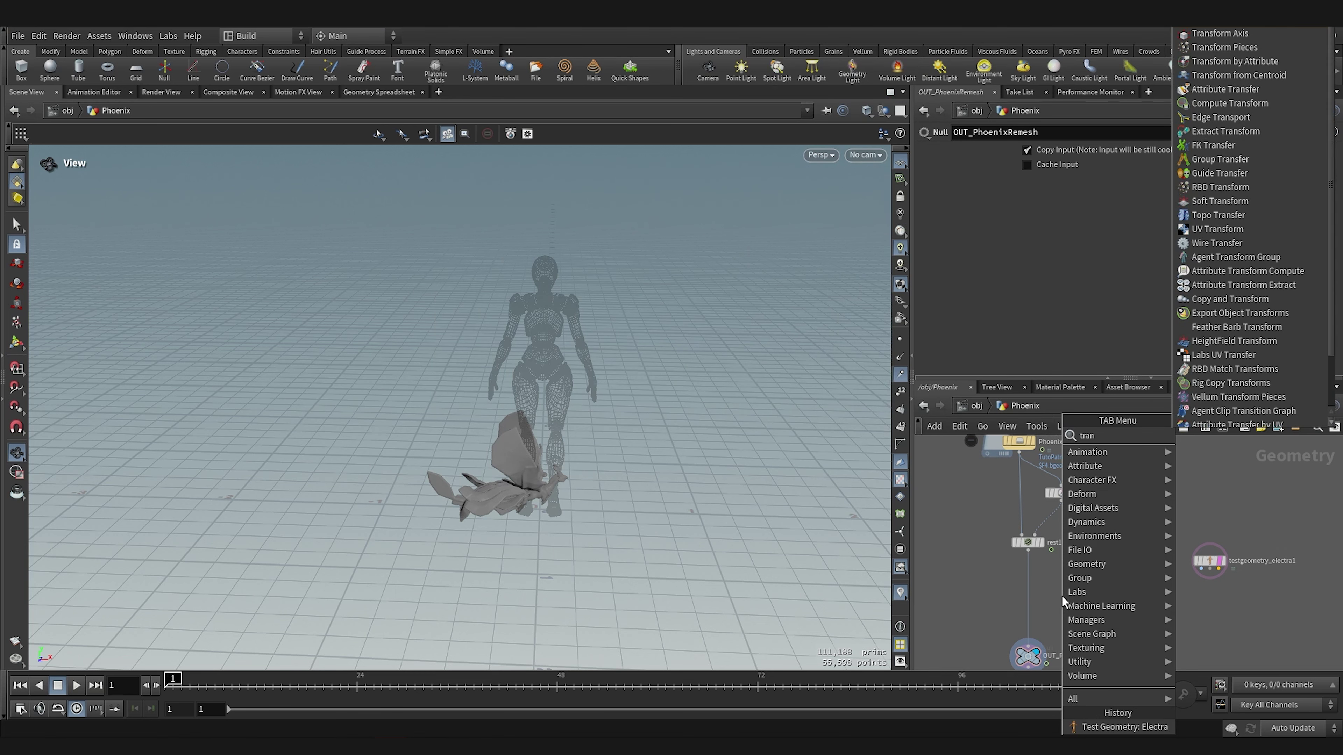
key(Return)
key(Return)
middle_drag(1099, 550, 1127, 555)
drag(1093, 598, 1062, 606)
middle_drag(1071, 602, 1100, 516)
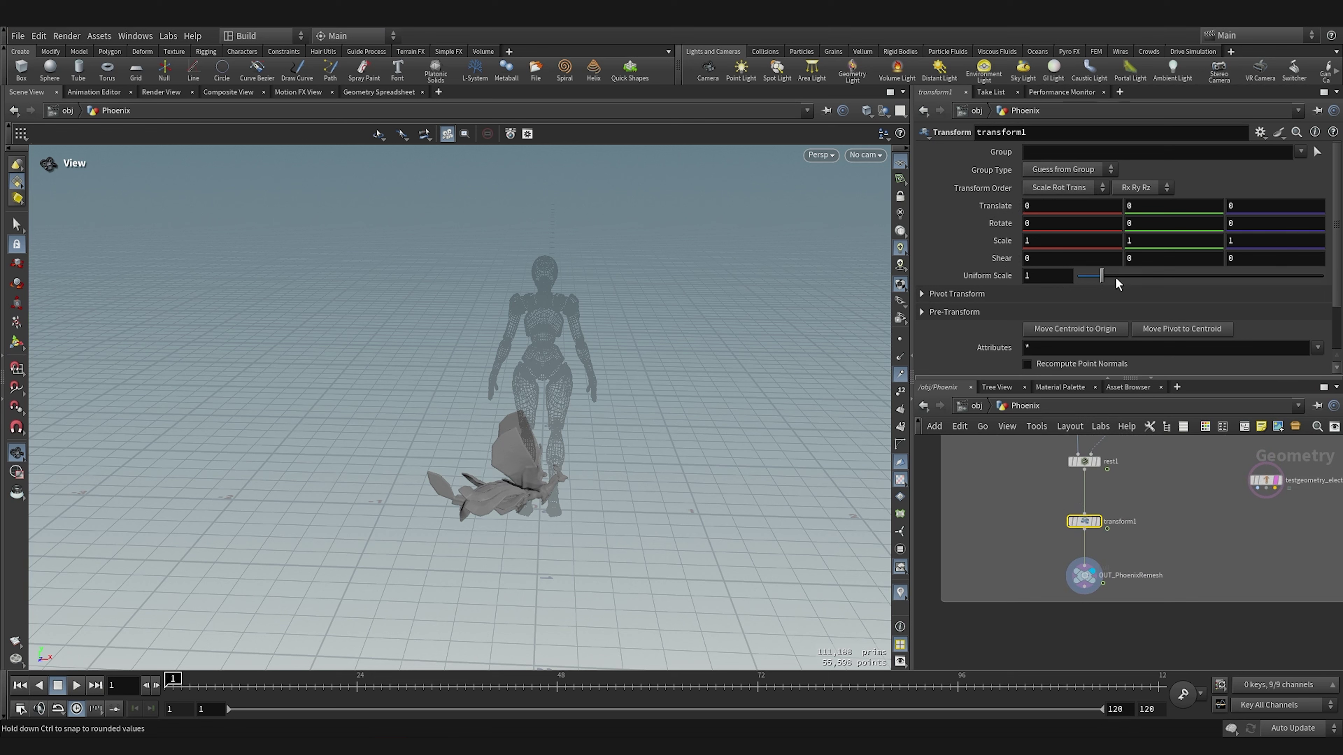
Scale the phoenix up against the mannequin, settling on a uniform scale of 3 in the Transform node
drag(1102, 280, 1153, 291)
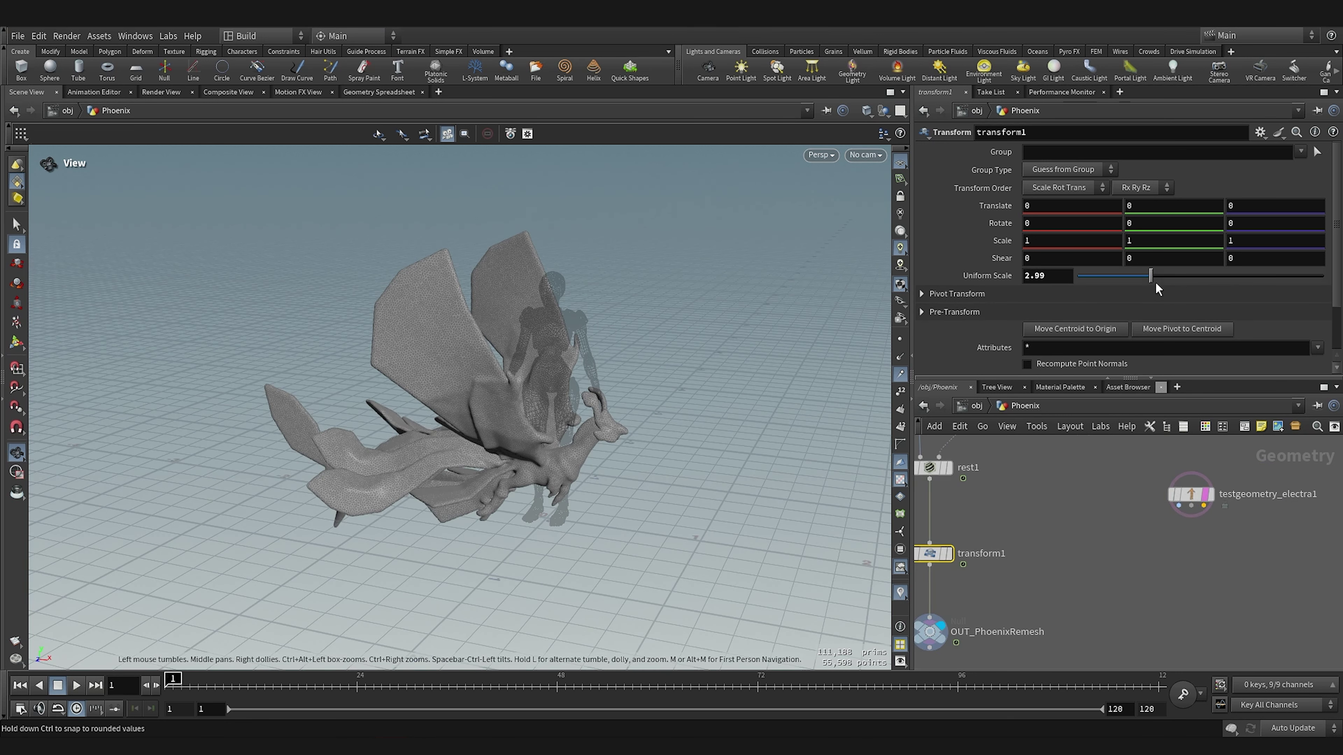
drag(1150, 270, 1149, 272)
drag(1057, 277, 952, 281)
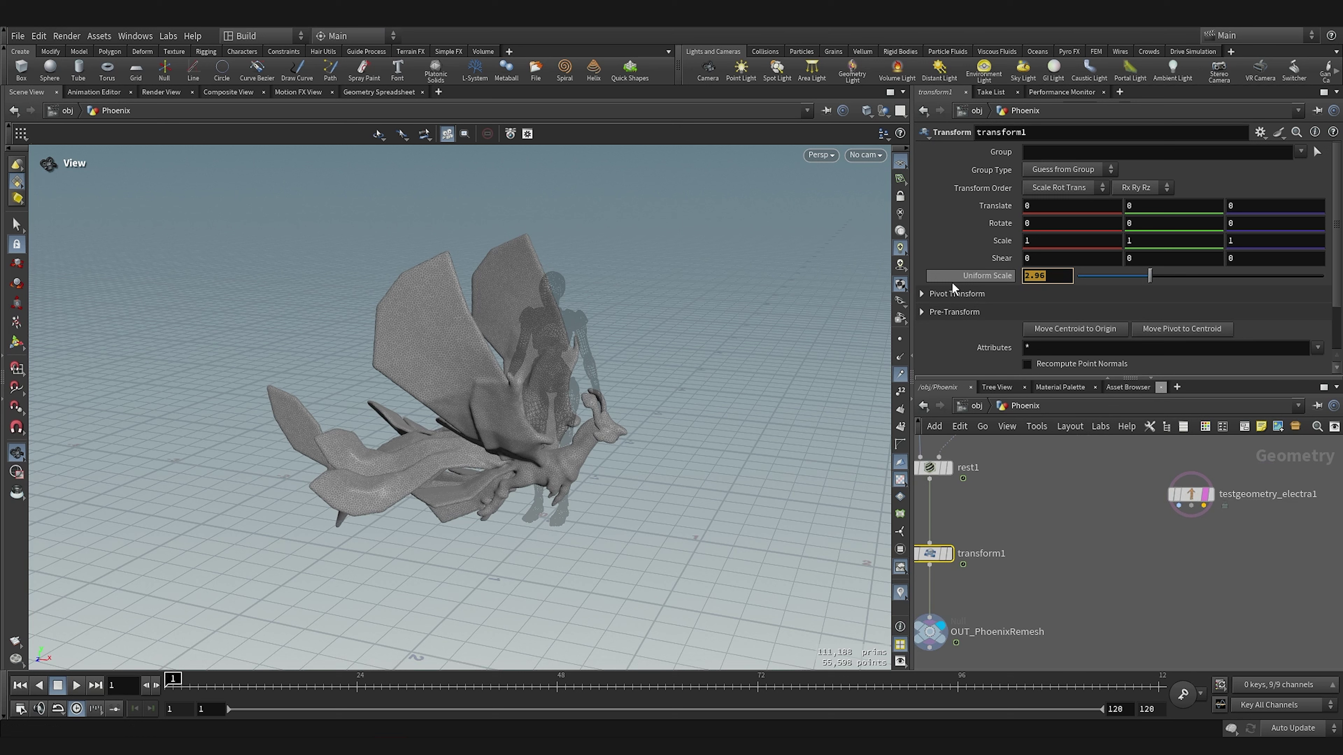
text(3)
key(Return)
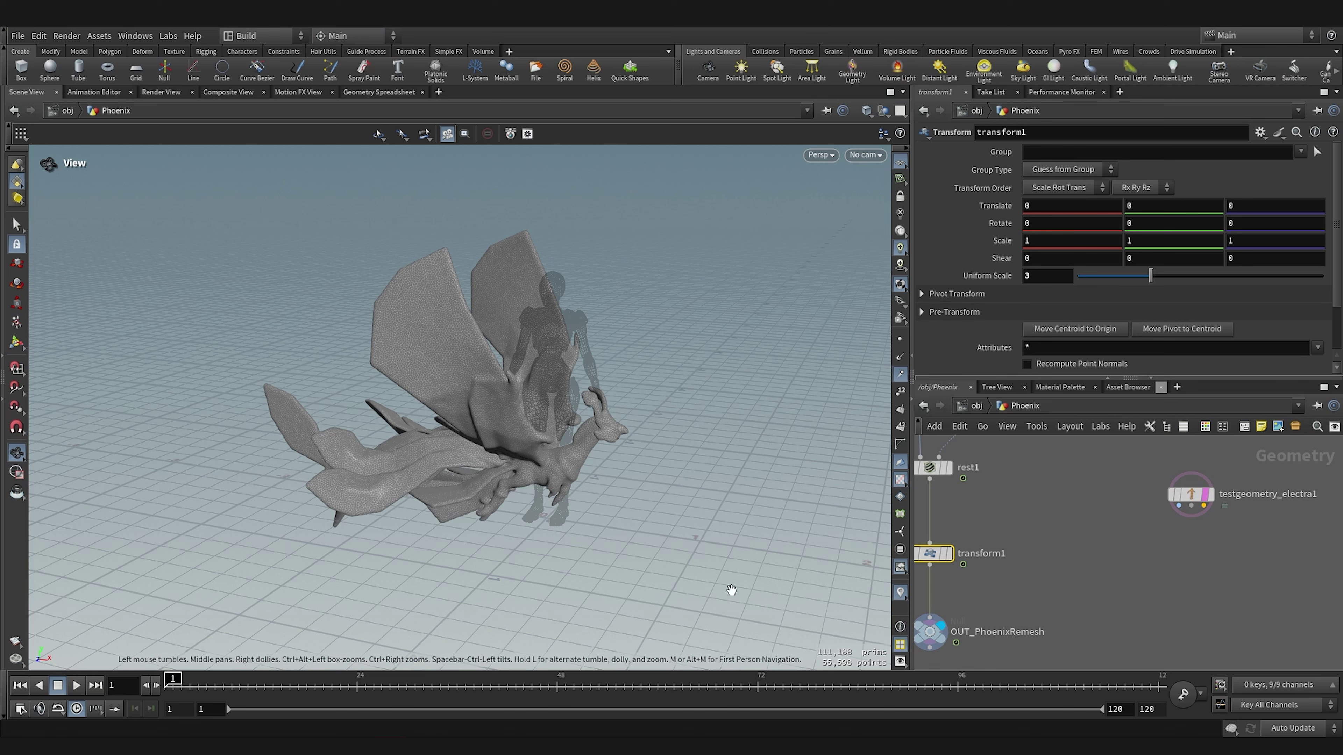
Rotate the phoenix roughly a quarter turn about the Y axis and raise it to the mannequin's upper body
click(18, 346)
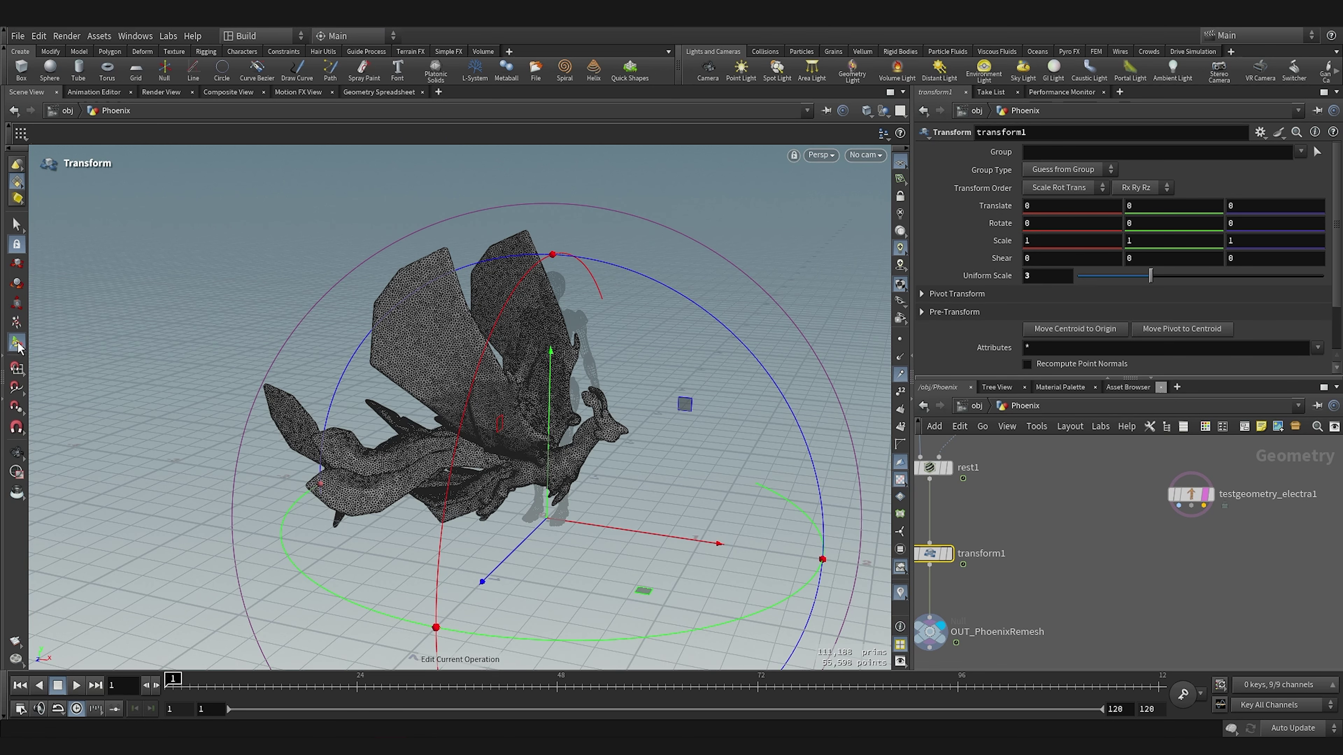
scroll(665, 502, down, 2)
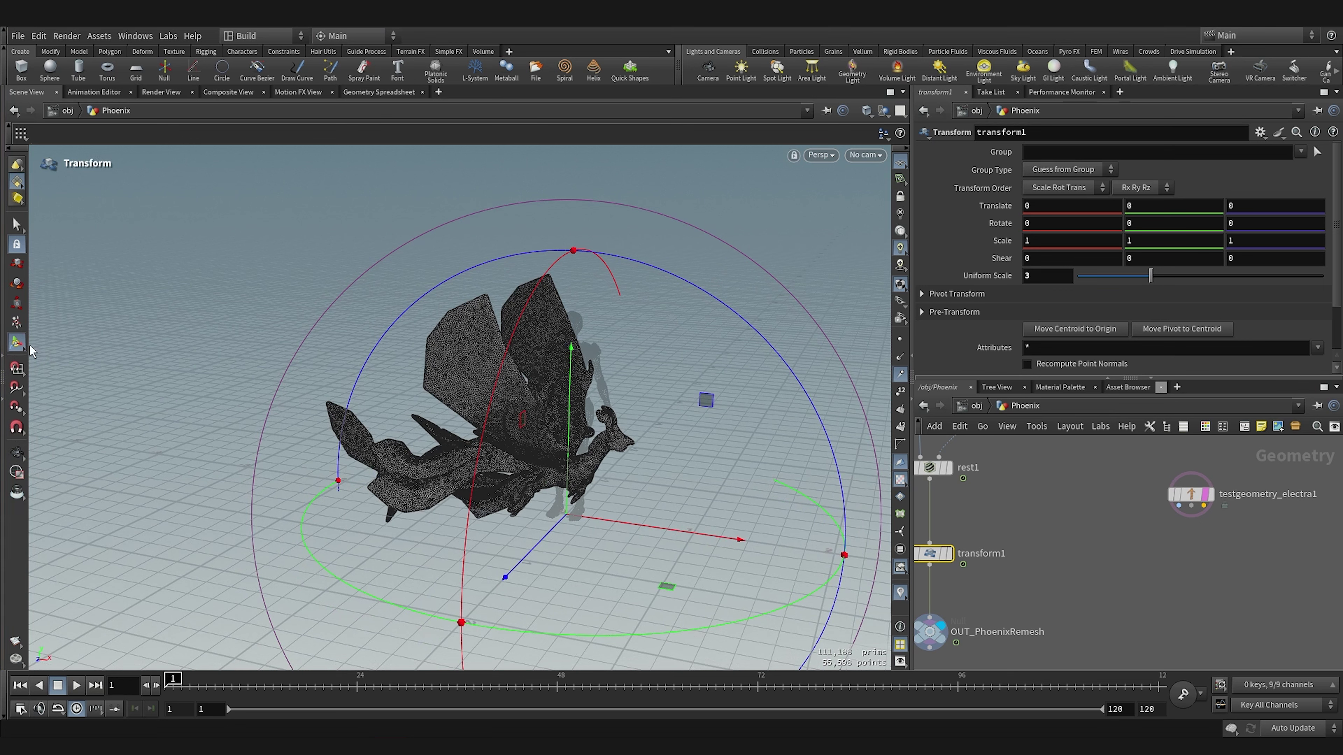
drag(637, 637, 133, 536)
key(Escape)
drag(276, 471, 674, 495)
key(r)
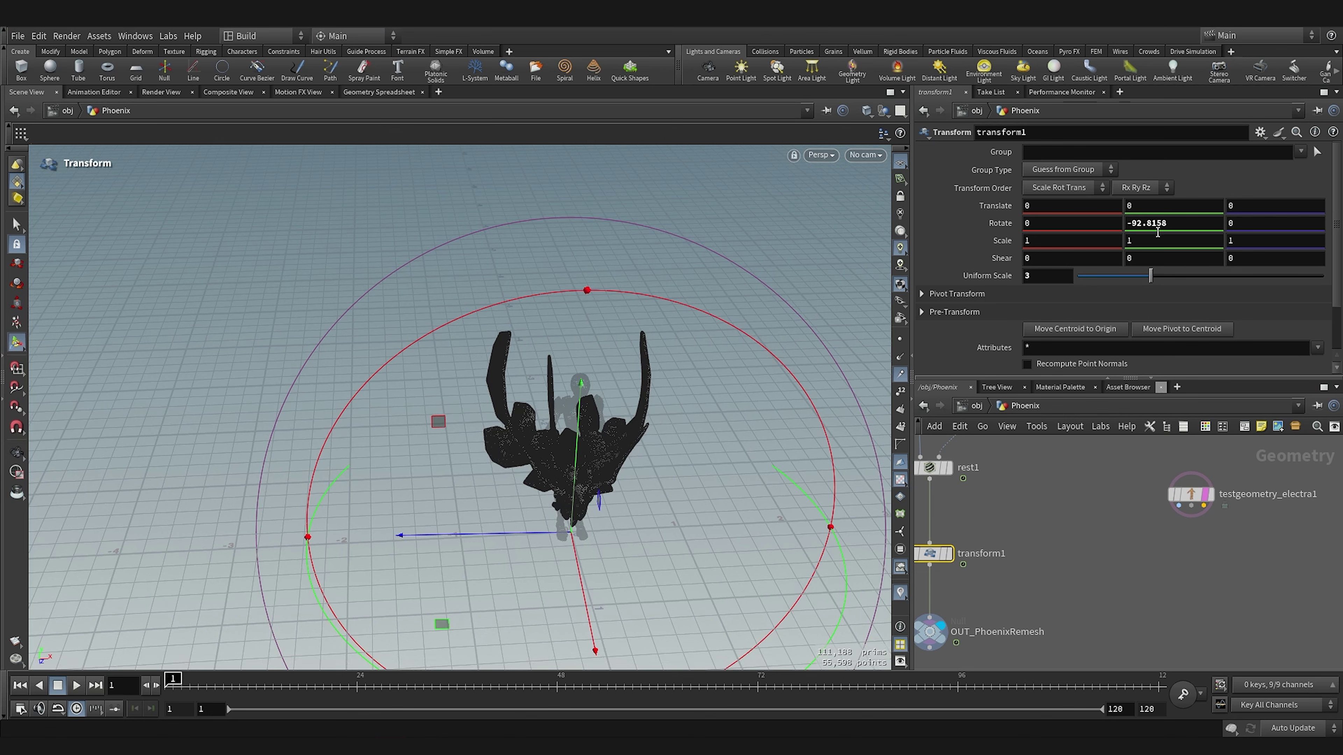
double_click(1194, 221)
text(-)
key(Return)
alt+drag(713, 462, 518, 163)
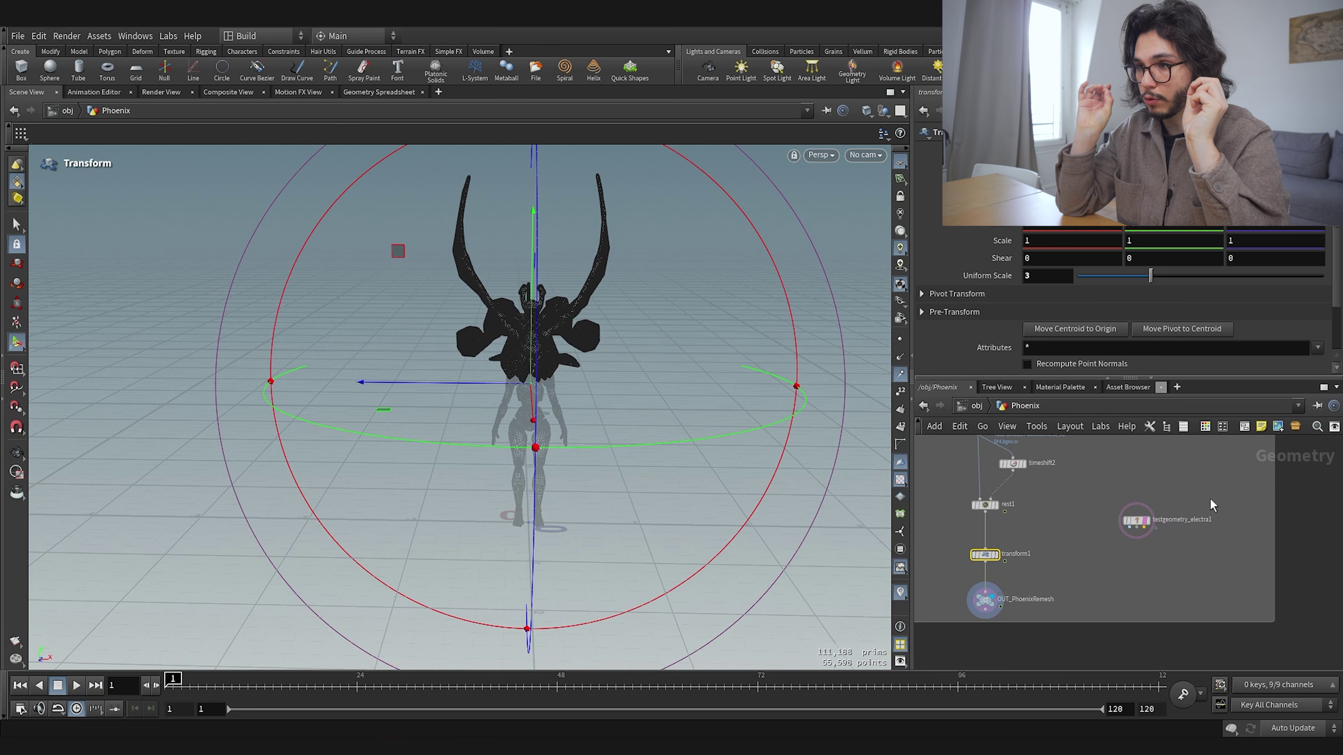
Leave the Phoenix geometry network and go up to the object level
click(969, 408)
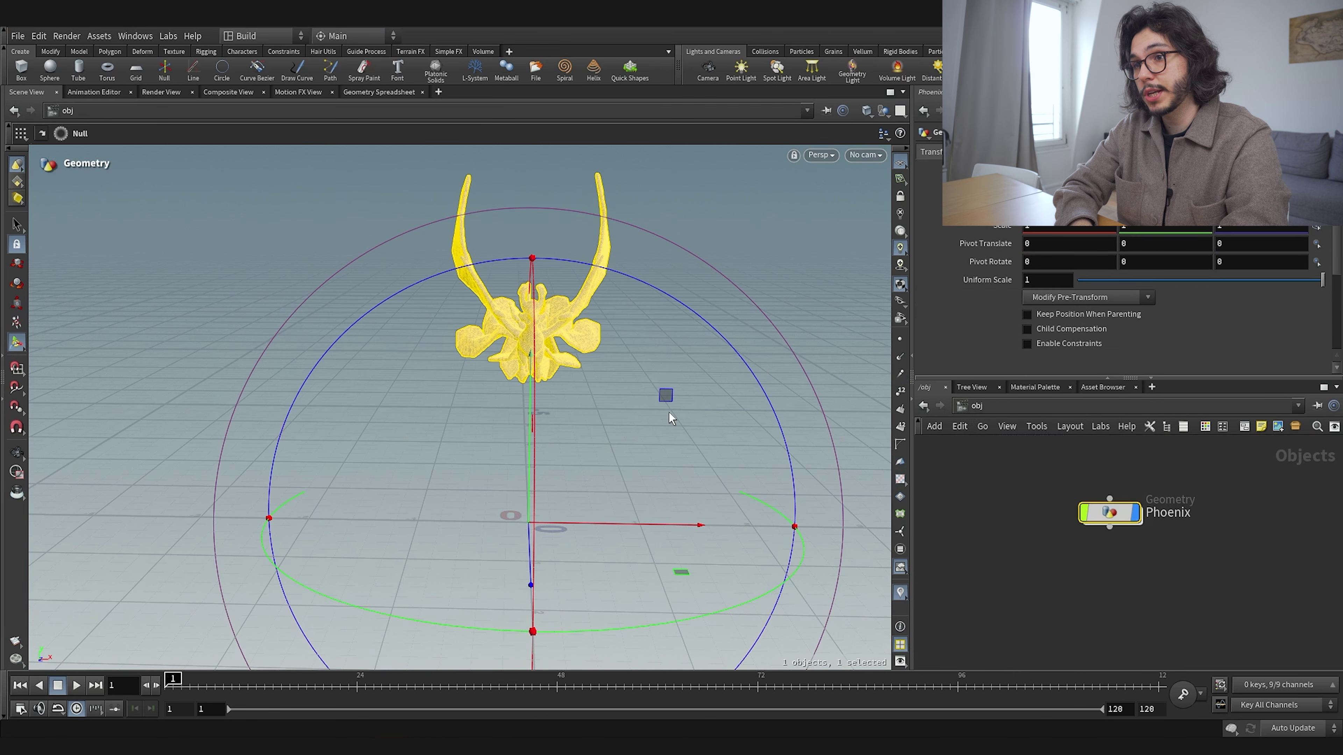
double_click(1111, 514)
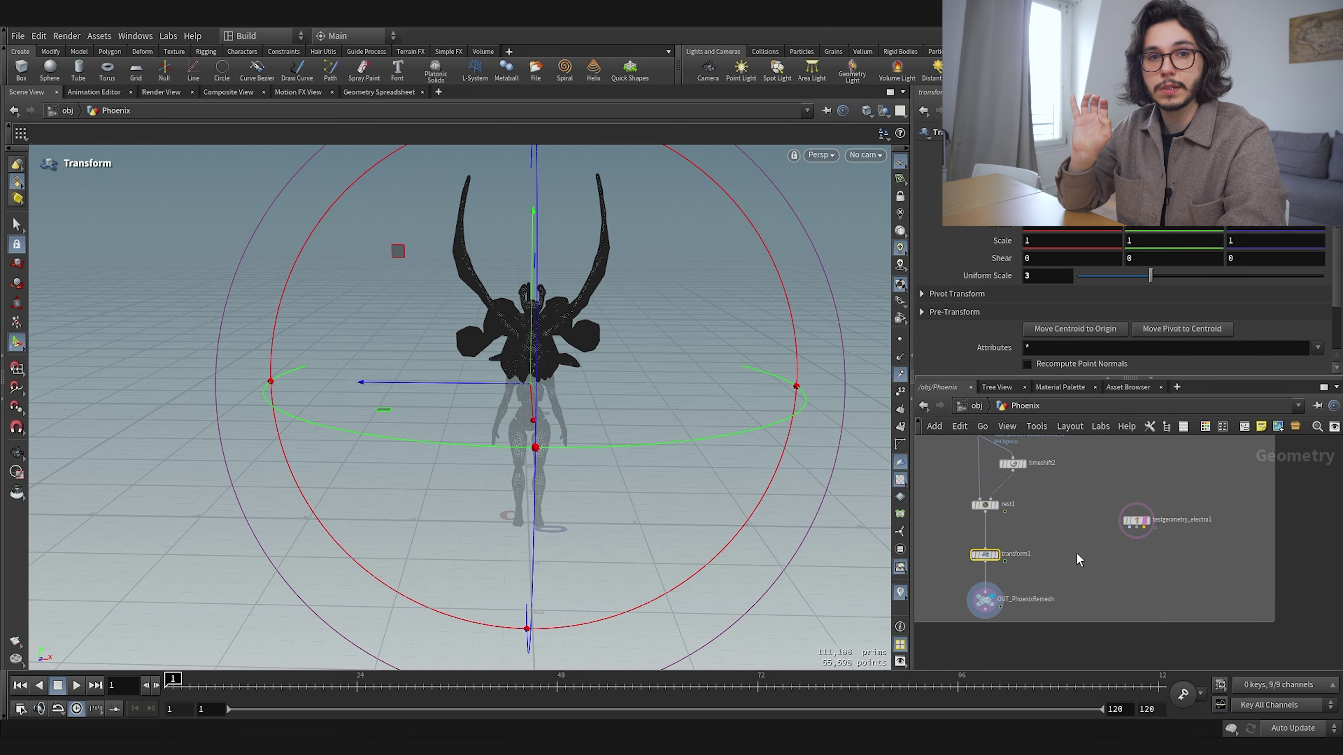
key(u)
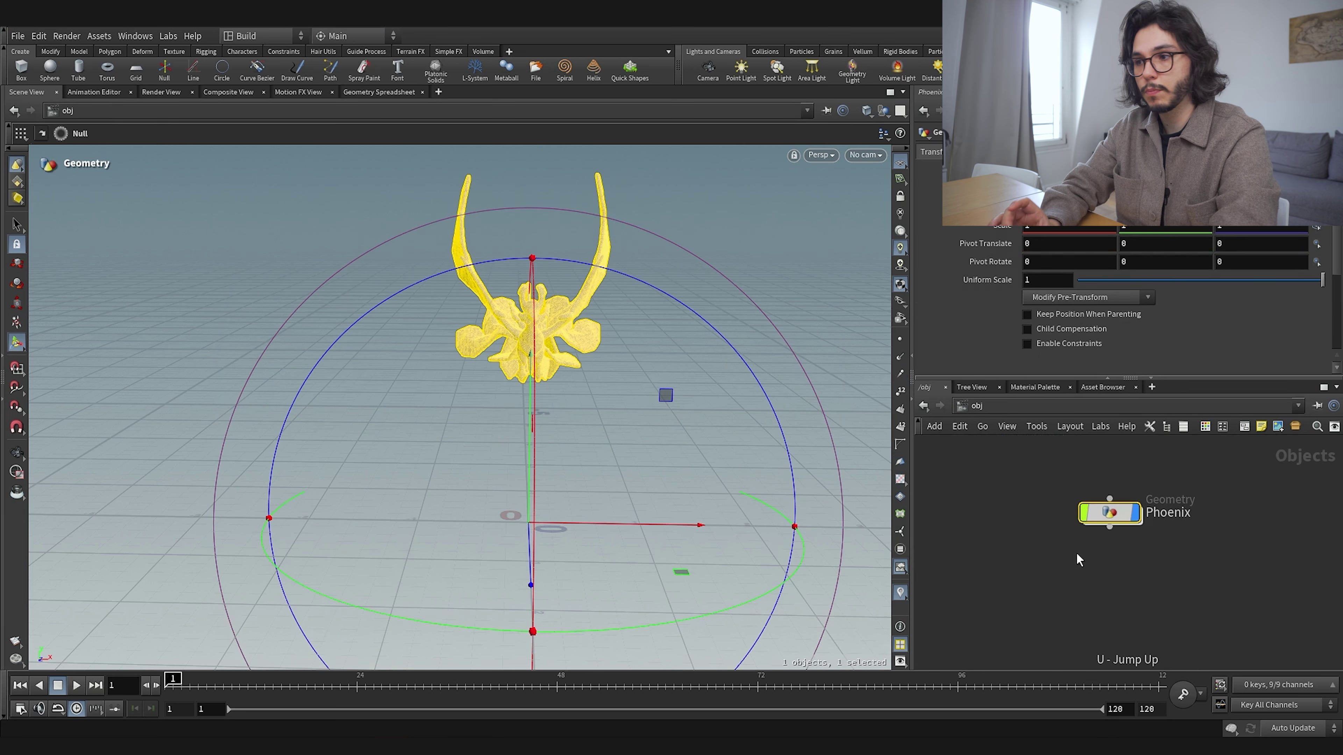
Frame the phoenix above the ground, create a camera from the current view, and place its node below the Phoenix node
drag(542, 398, 536, 434)
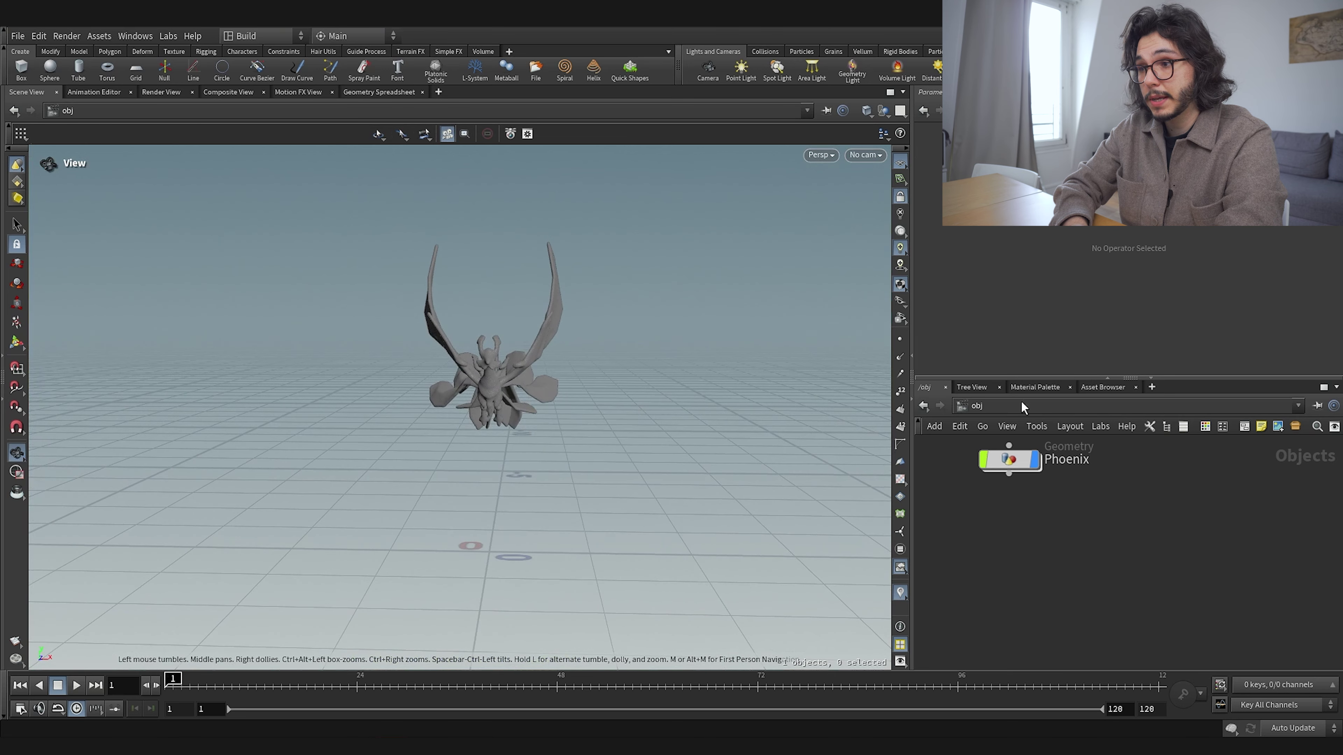
drag(600, 471, 515, 444)
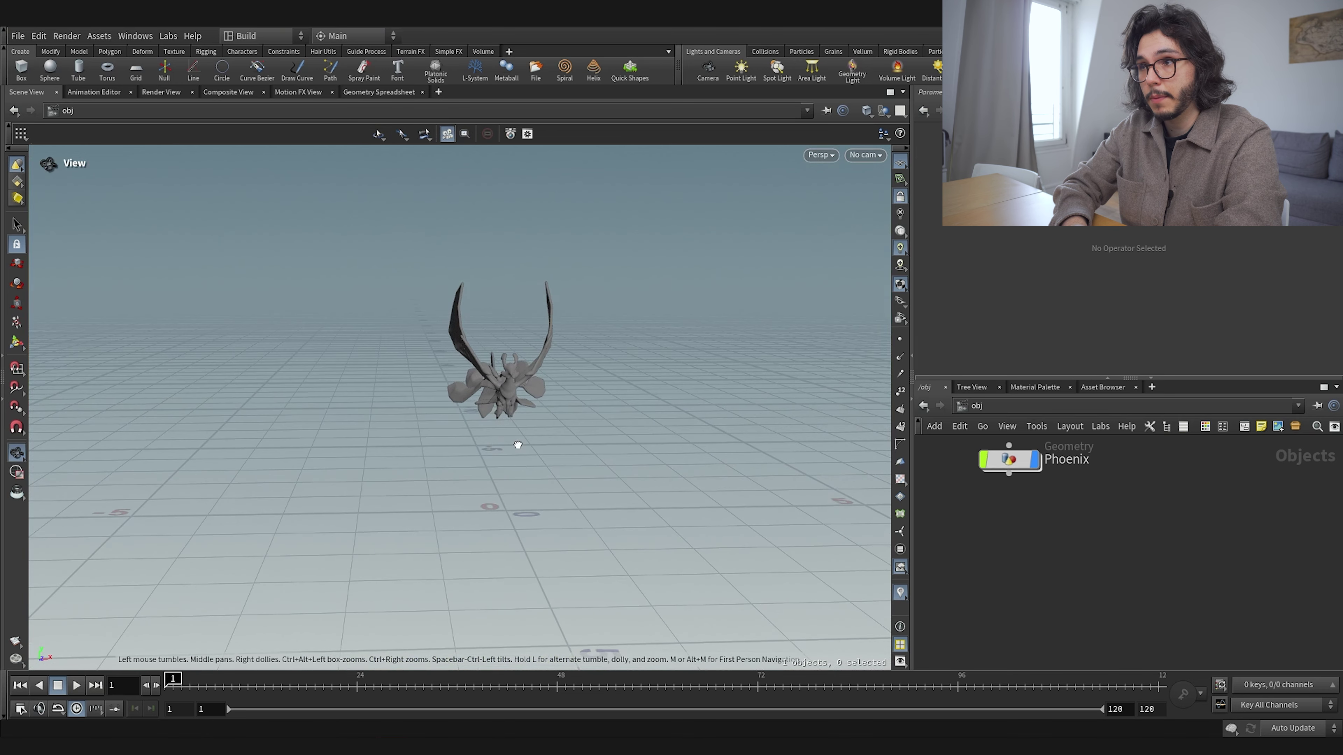
key(Return)
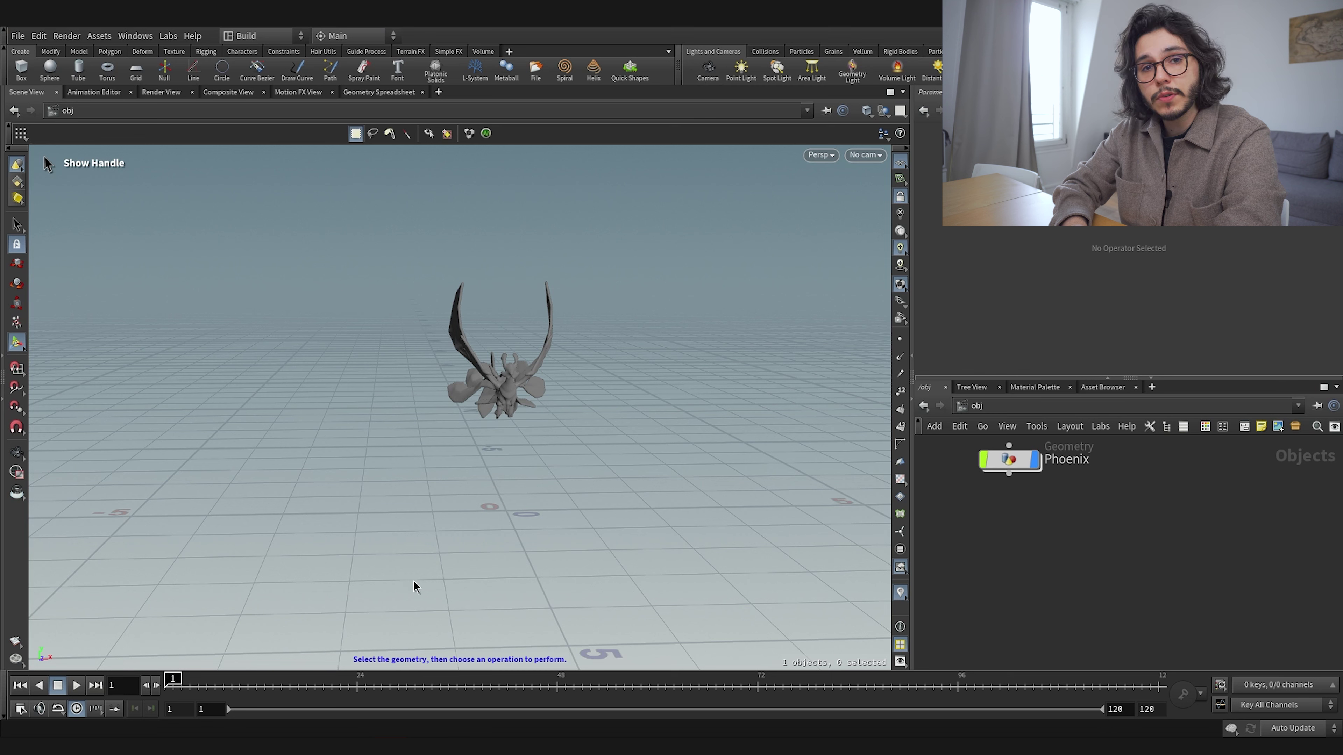
key(Escape)
drag(509, 446, 516, 417)
key(Return)
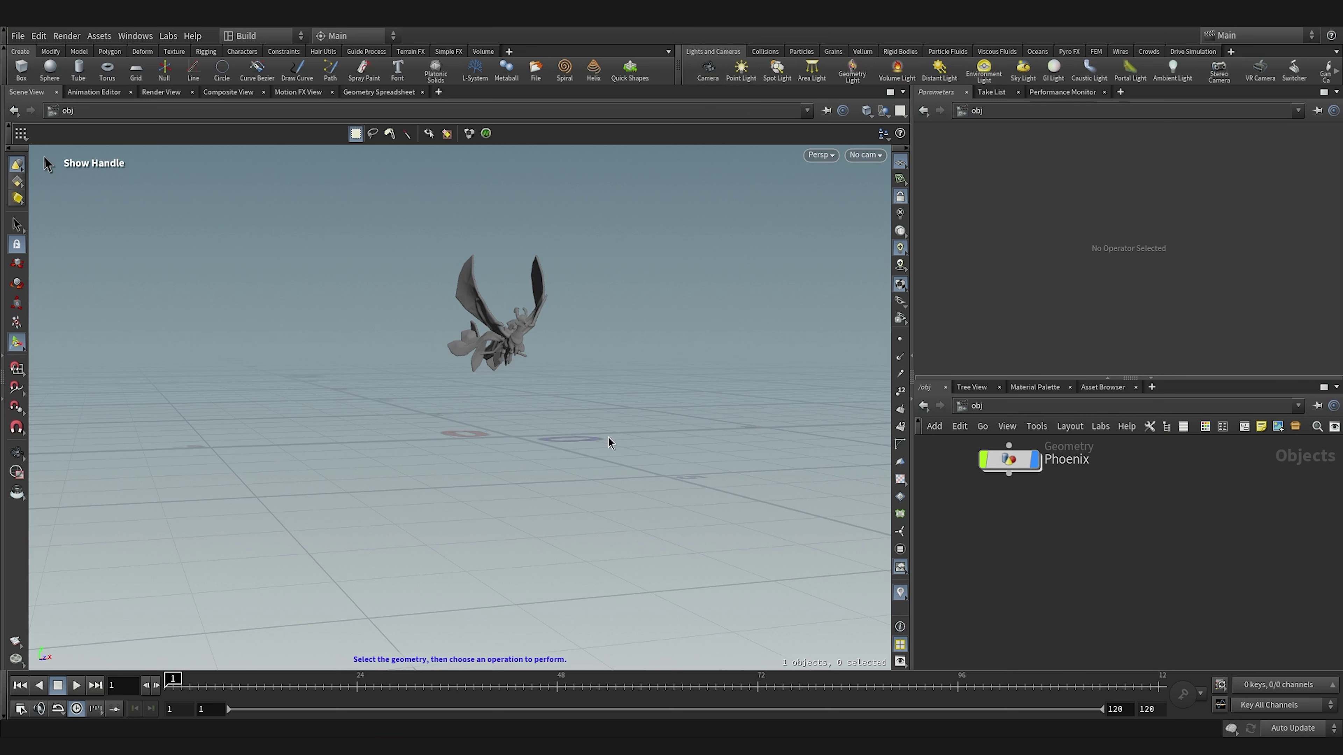
ctrl+click(705, 80)
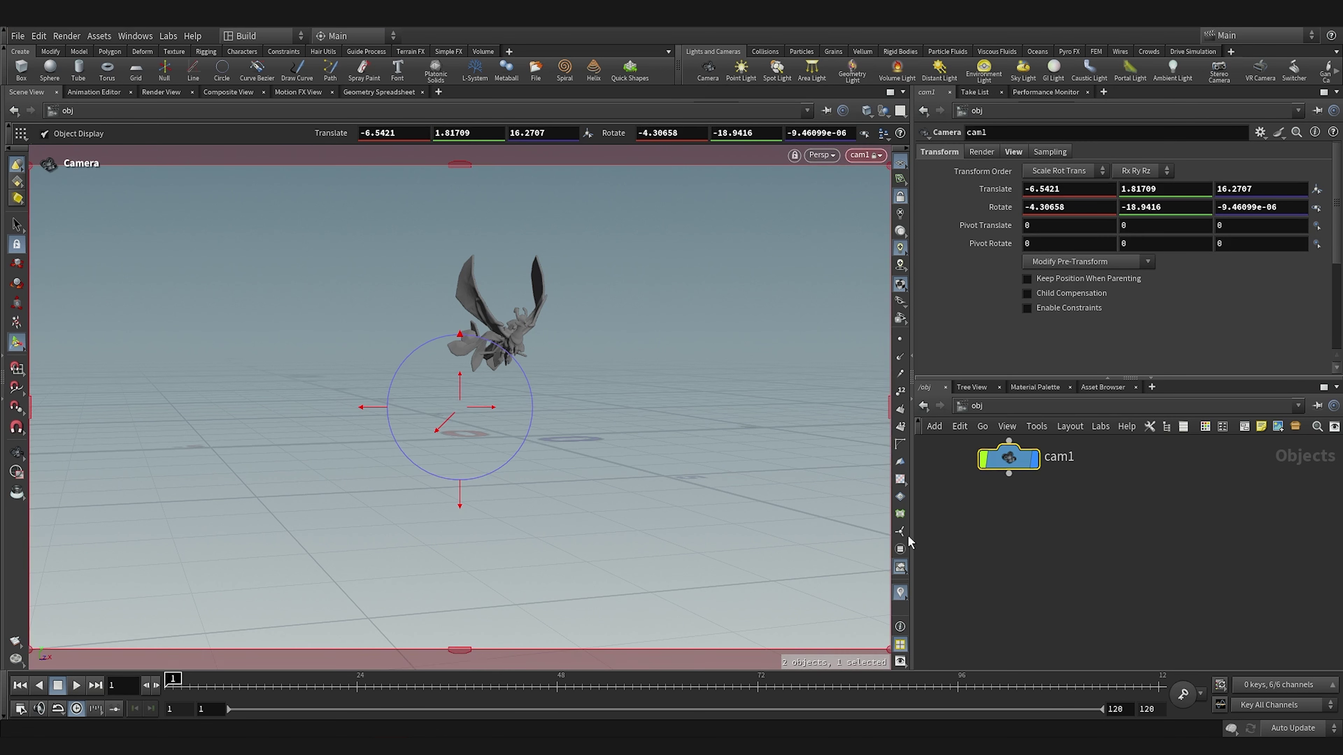
middle_drag(1045, 500, 1166, 678)
middle_drag(1158, 595, 1169, 531)
drag(1141, 581, 1039, 591)
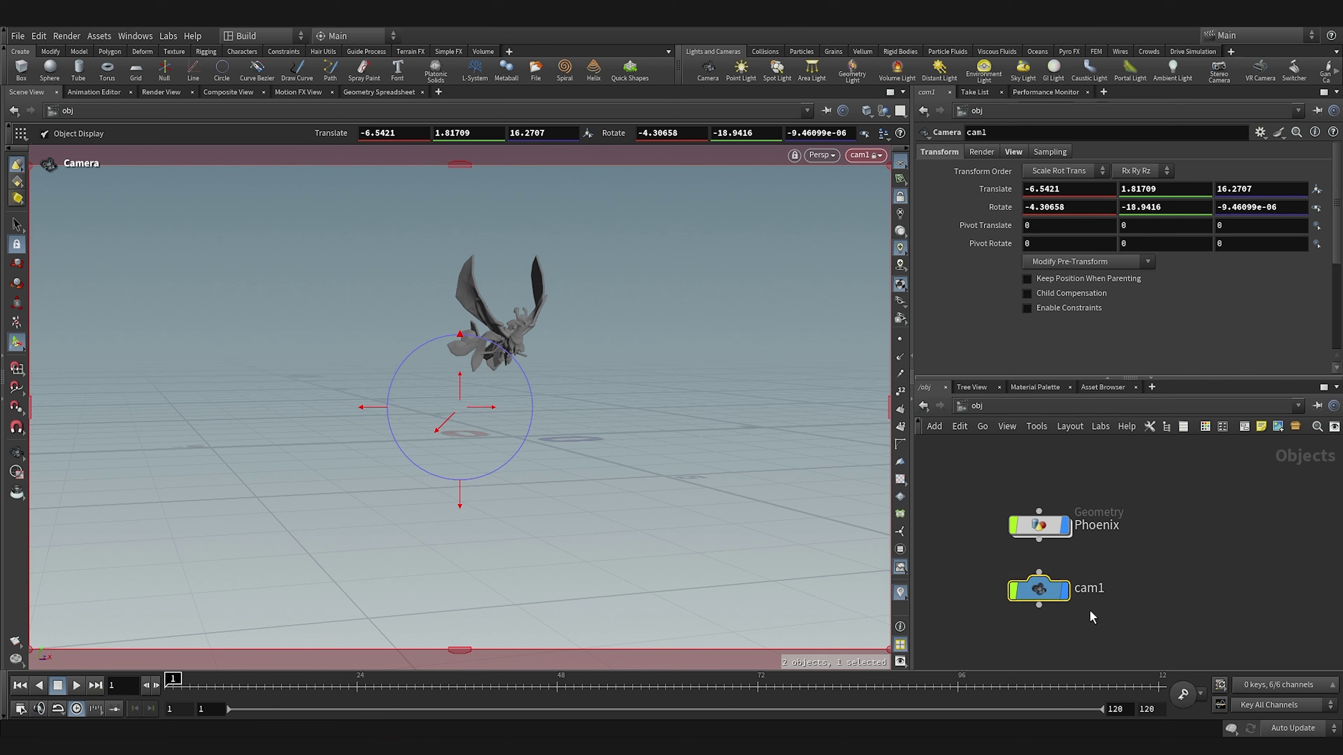
Delete the camera made from the view and add a fresh Camera node below the Phoenix node
key(Delete)
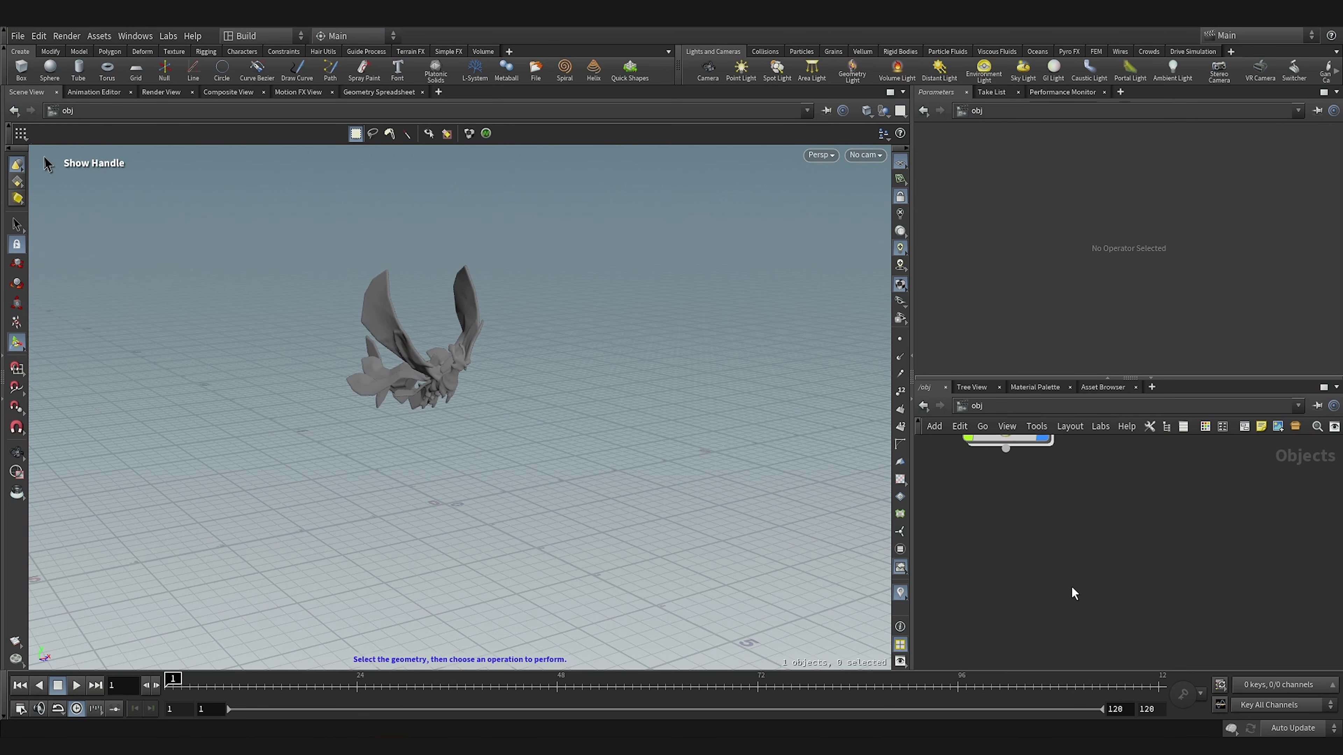
key(Tab)
text(cam)
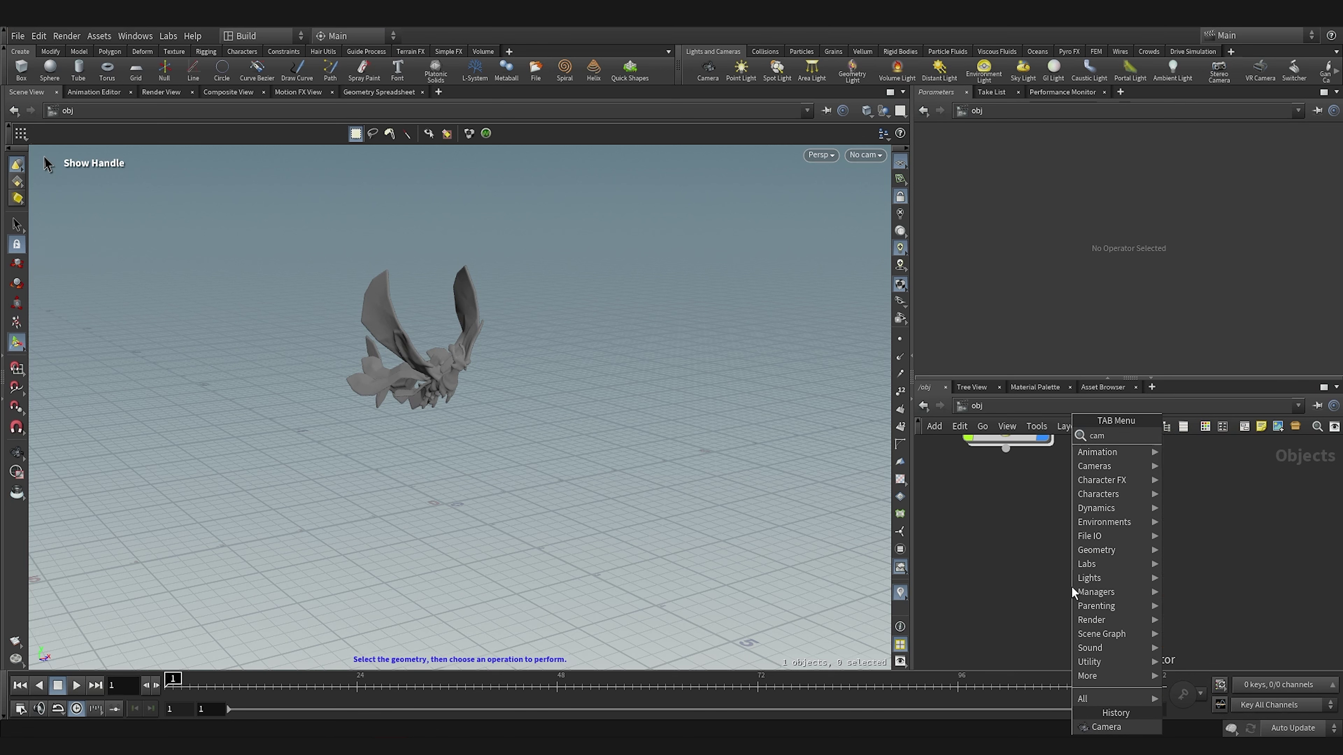
key(Return)
click(1066, 565)
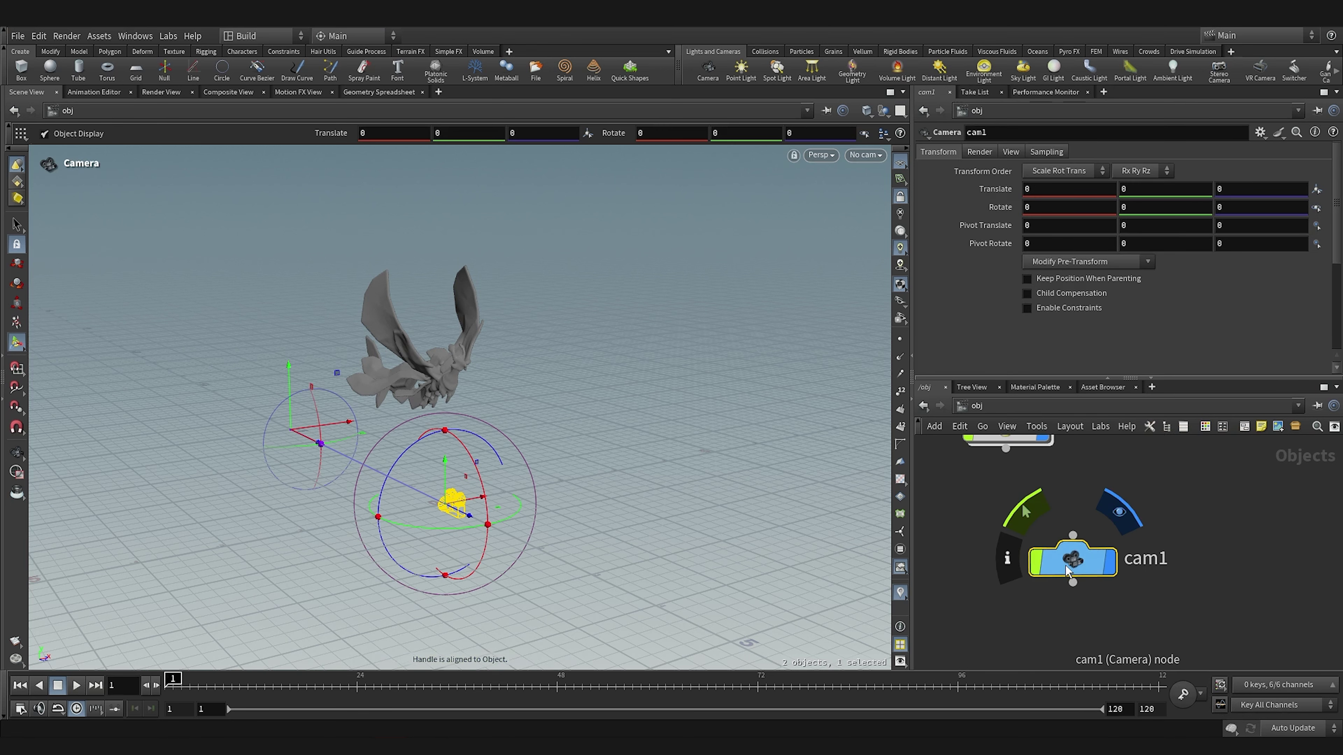
Move the camera back along the Z axis, away from the phoenix, and set its Z translation to 10
key(Escape)
drag(351, 495, 440, 539)
alt+middle_drag(441, 540, 469, 414)
alt+scroll(481, 427, down, 5)
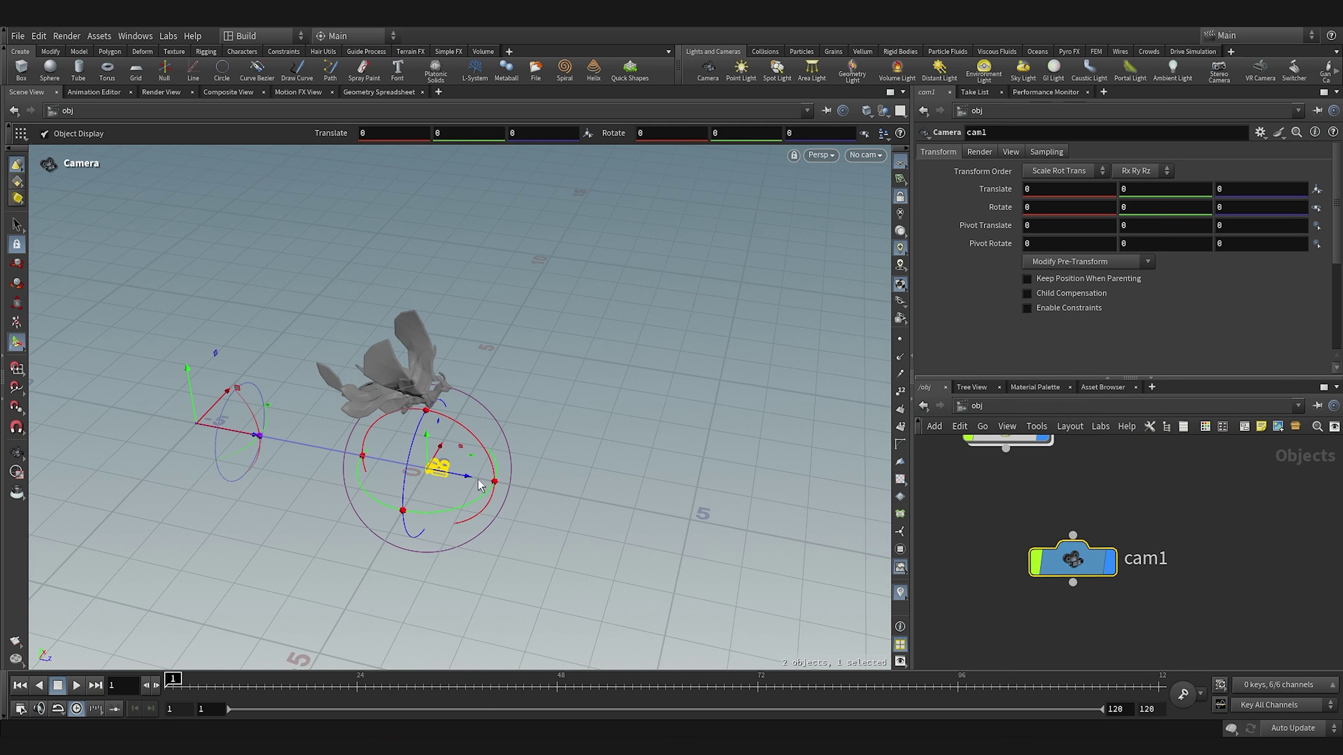
drag(467, 479, 909, 545)
alt+middle_drag(786, 449, 539, 379)
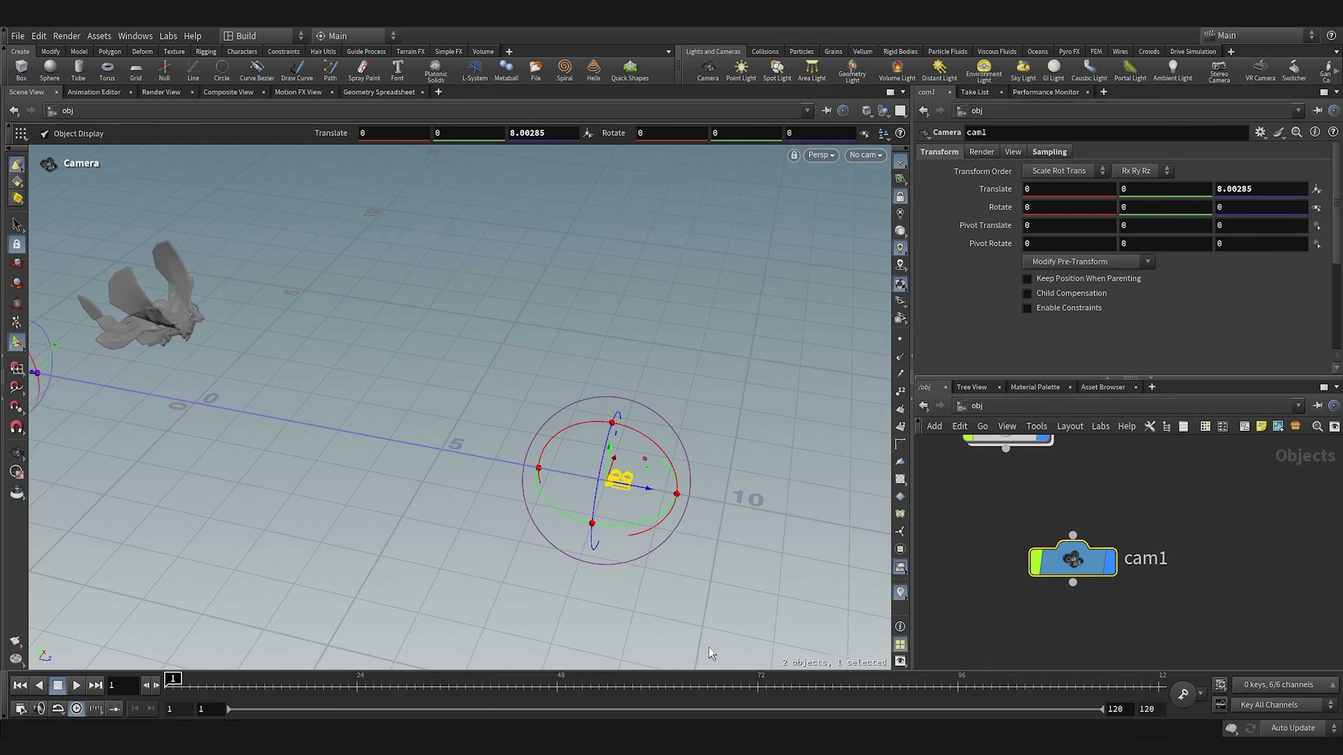
drag(650, 492, 732, 504)
click(1259, 186)
double_click(1259, 186)
text(10)
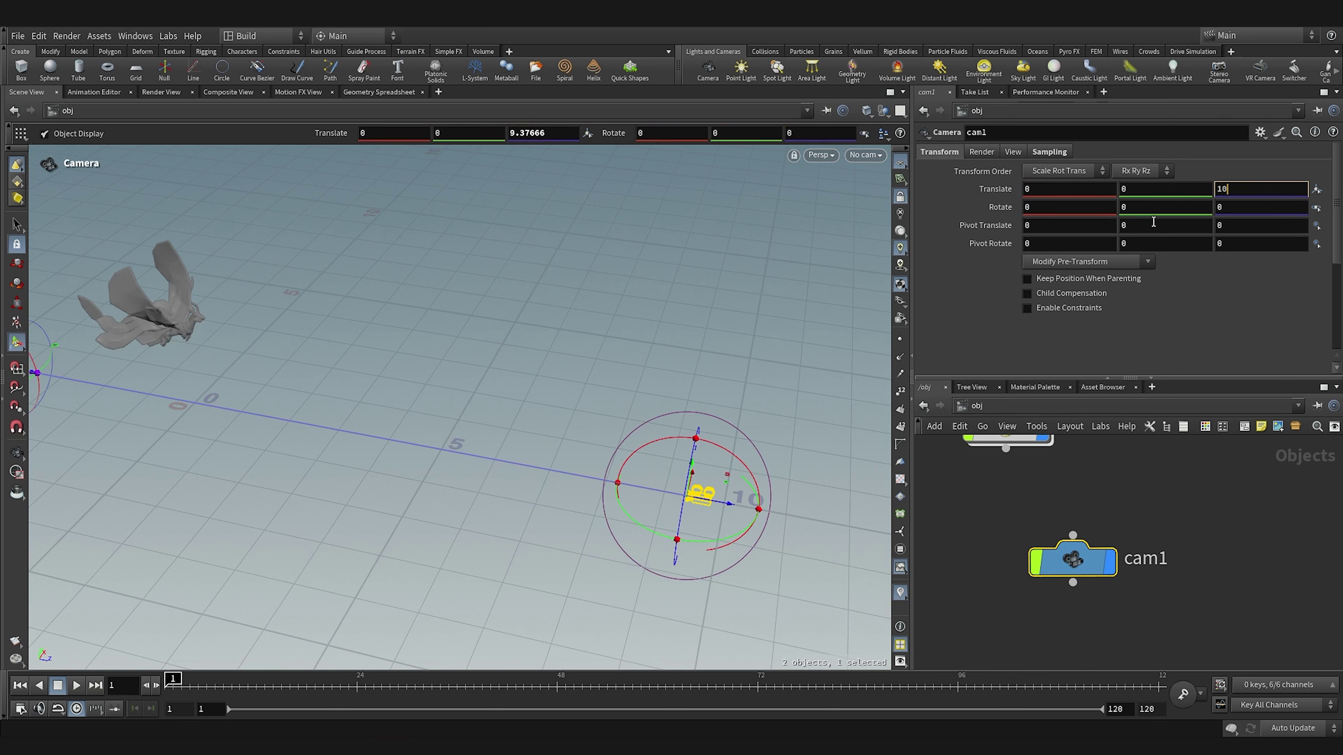
key(Return)
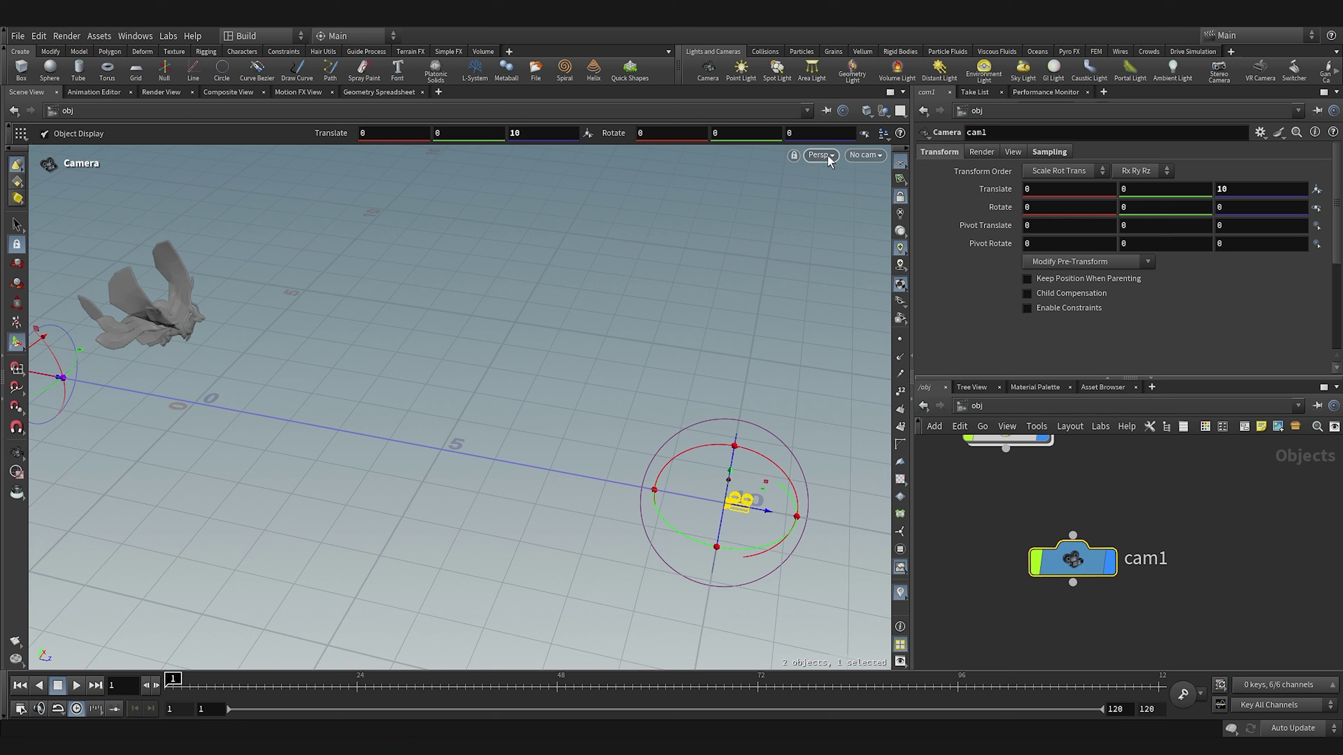
Look through cam1 and try tumbling and dollying out while the camera is locked to the view
click(870, 162)
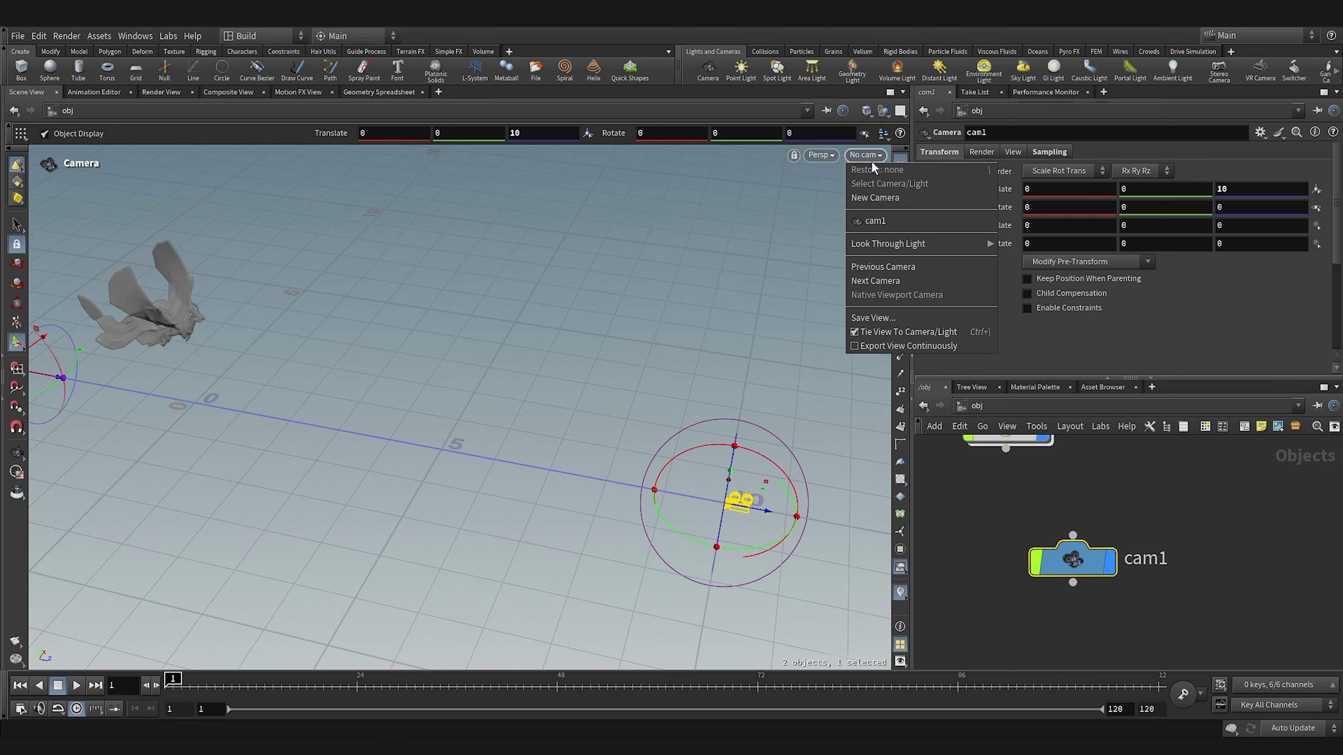
click(874, 221)
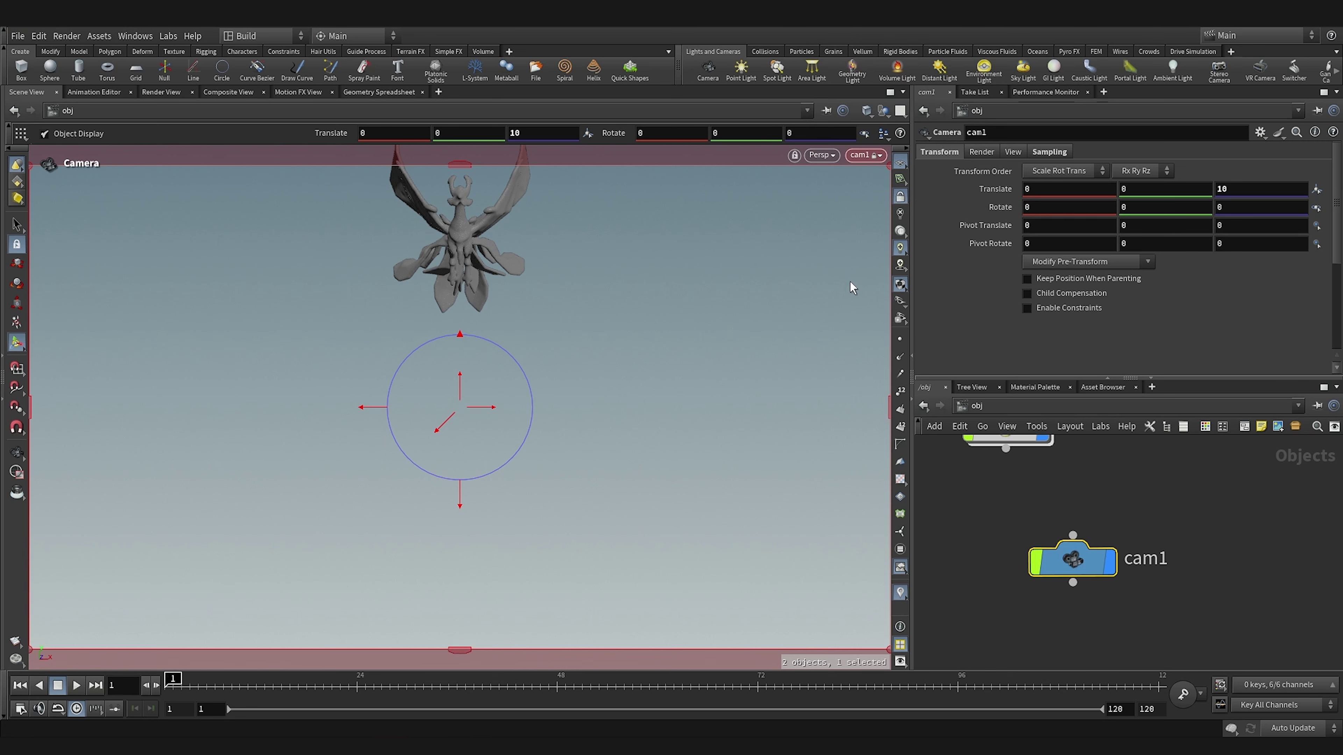
key(Escape)
drag(569, 411, 613, 444)
alt+scroll(603, 442, down, 5)
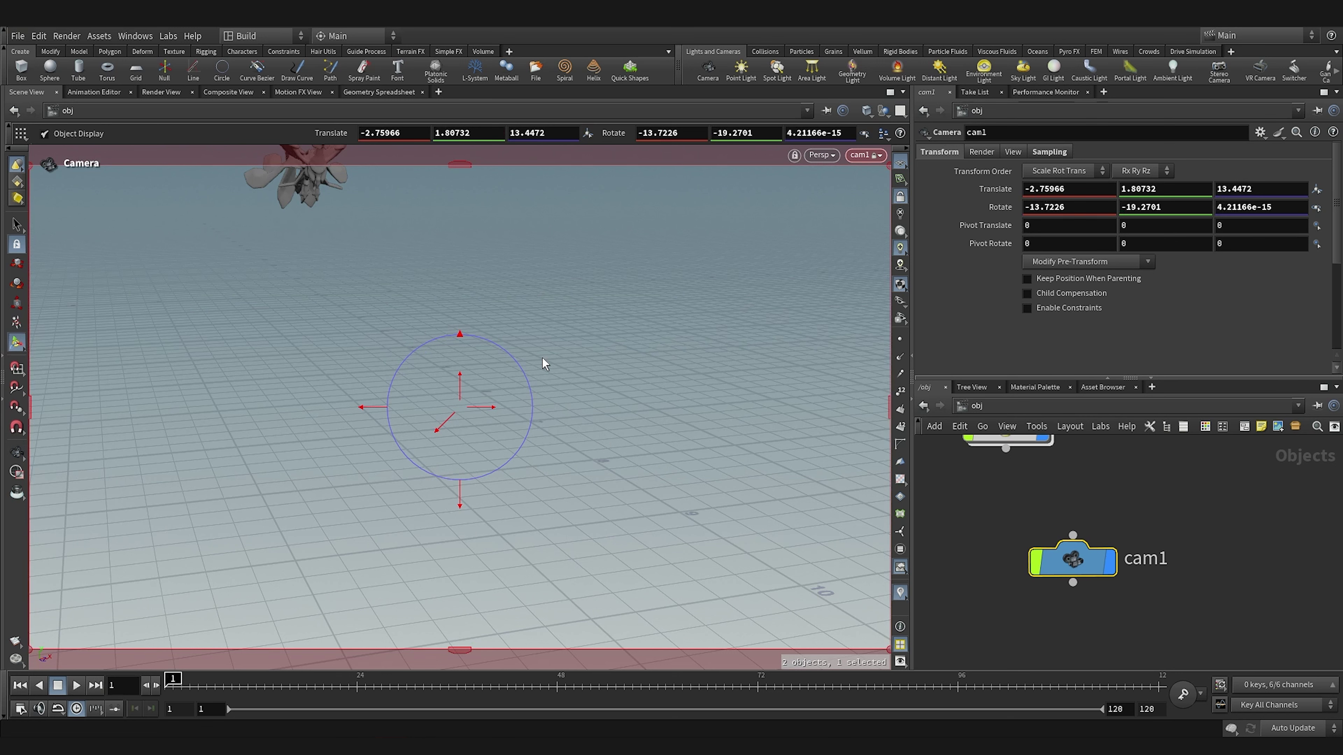
Undo the accidental camera moves until cam1 is back at its Z translation of 10 without rotation
key(ctrl+z)
key(ctrl+z)
key(ctrl+z)
key(ctrl+z)
key(ctrl+z)
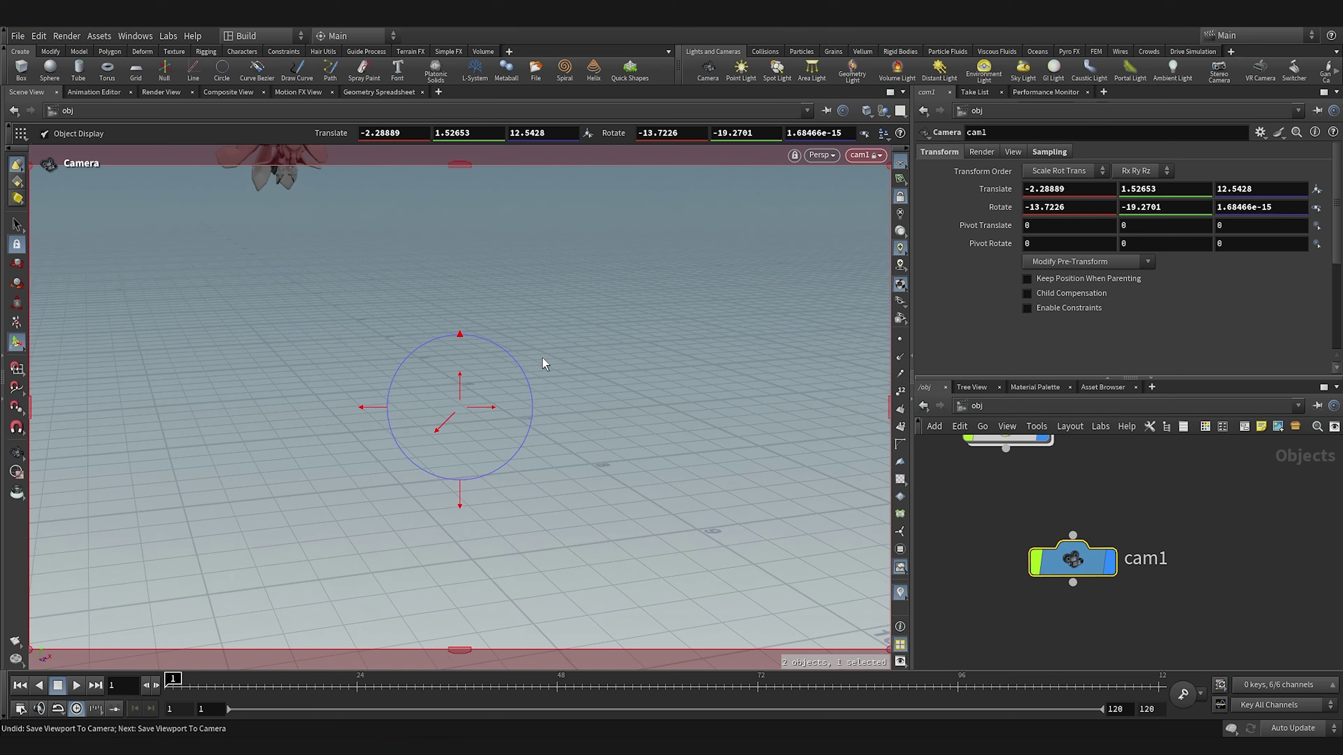
key(ctrl+z)
key(ctrl+z)
key(ctrl+z)
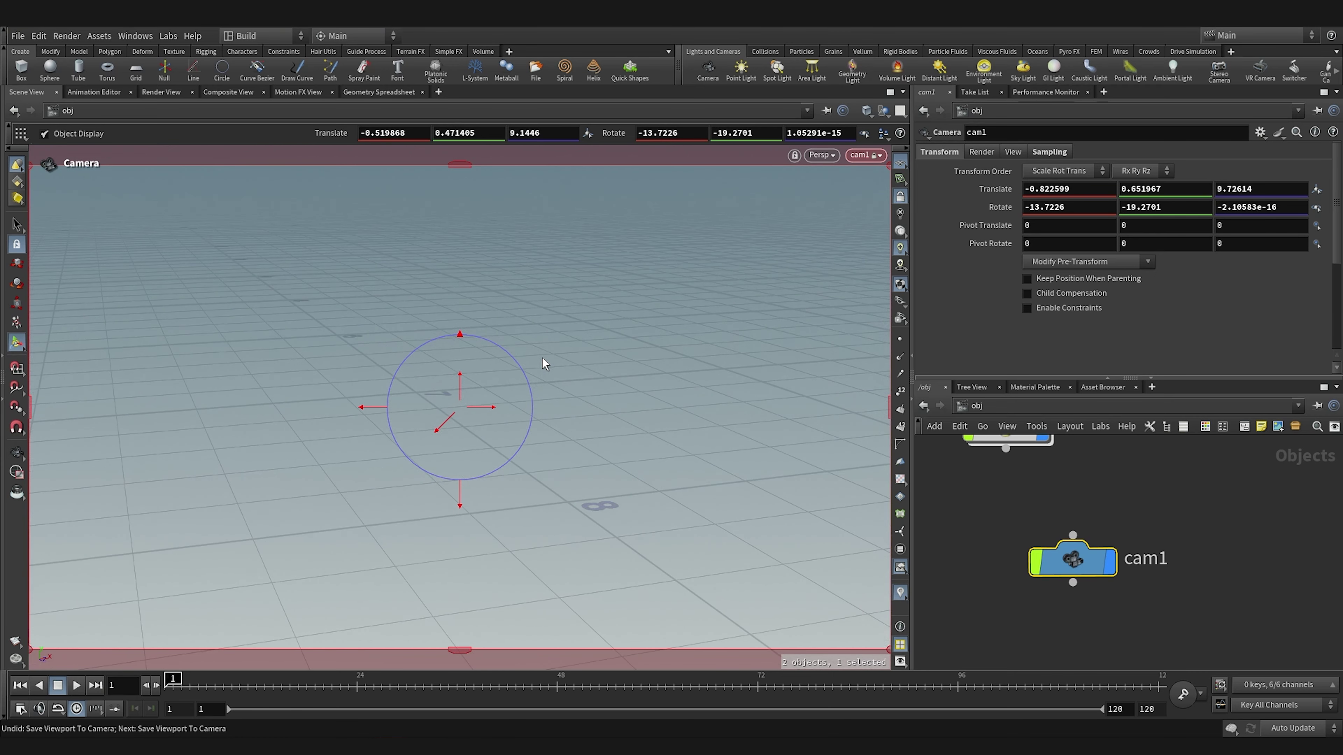
Unlock the camera from the view and leave cam1 for a free perspective view showing both phoenix and camera
click(901, 198)
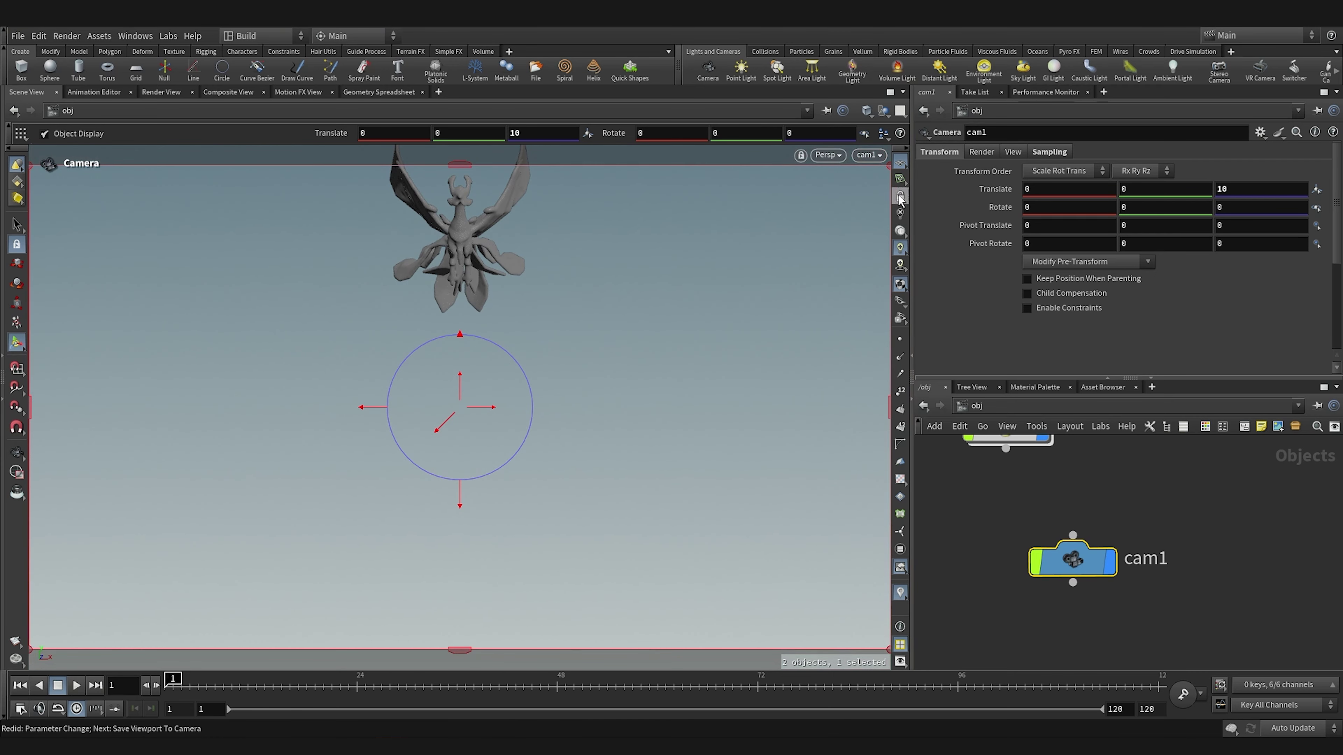
key(Escape)
scroll(539, 371, down, 5)
drag(438, 332, 475, 350)
scroll(470, 349, down, 5)
drag(334, 270, 586, 460)
middle_drag(586, 460, 389, 351)
drag(389, 351, 381, 411)
middle_drag(381, 411, 443, 345)
key(Return)
middle_drag(1083, 457, 1073, 437)
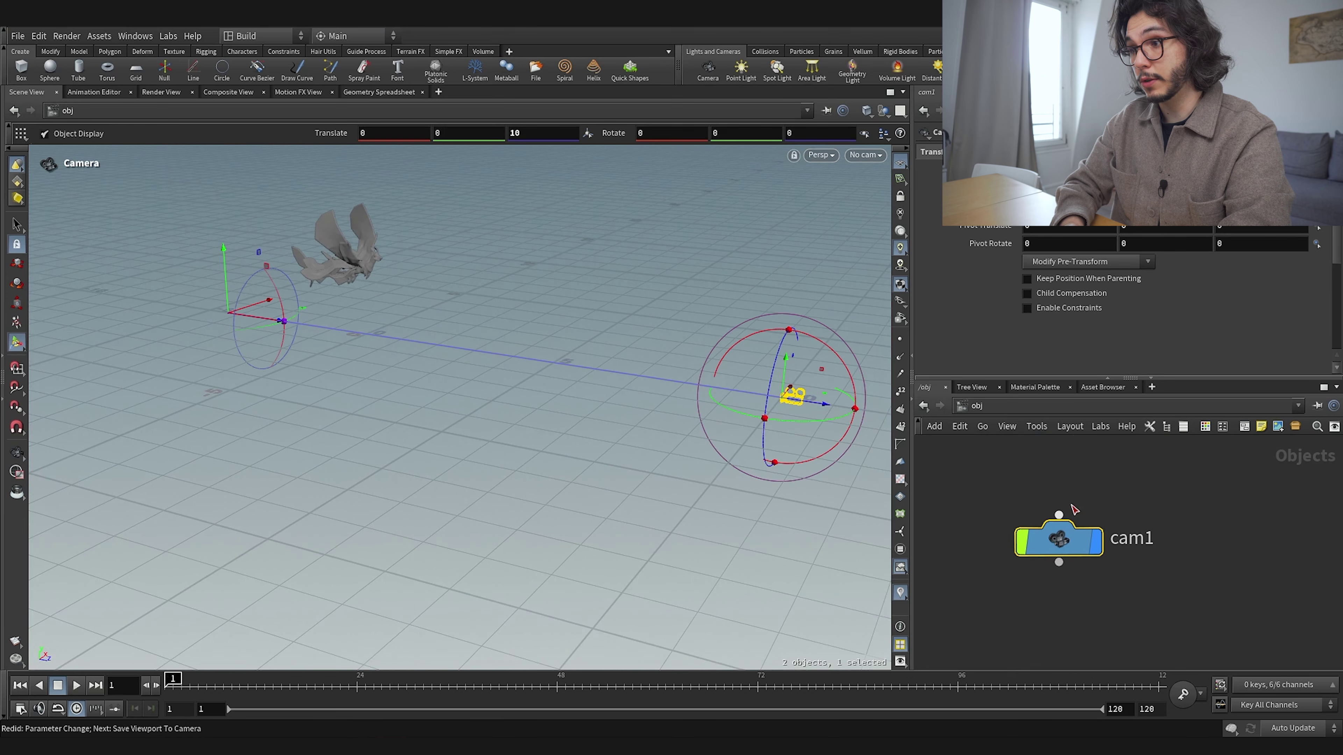
Move the cam1 node down in the network and add a Null node above it
drag(1065, 538, 1064, 602)
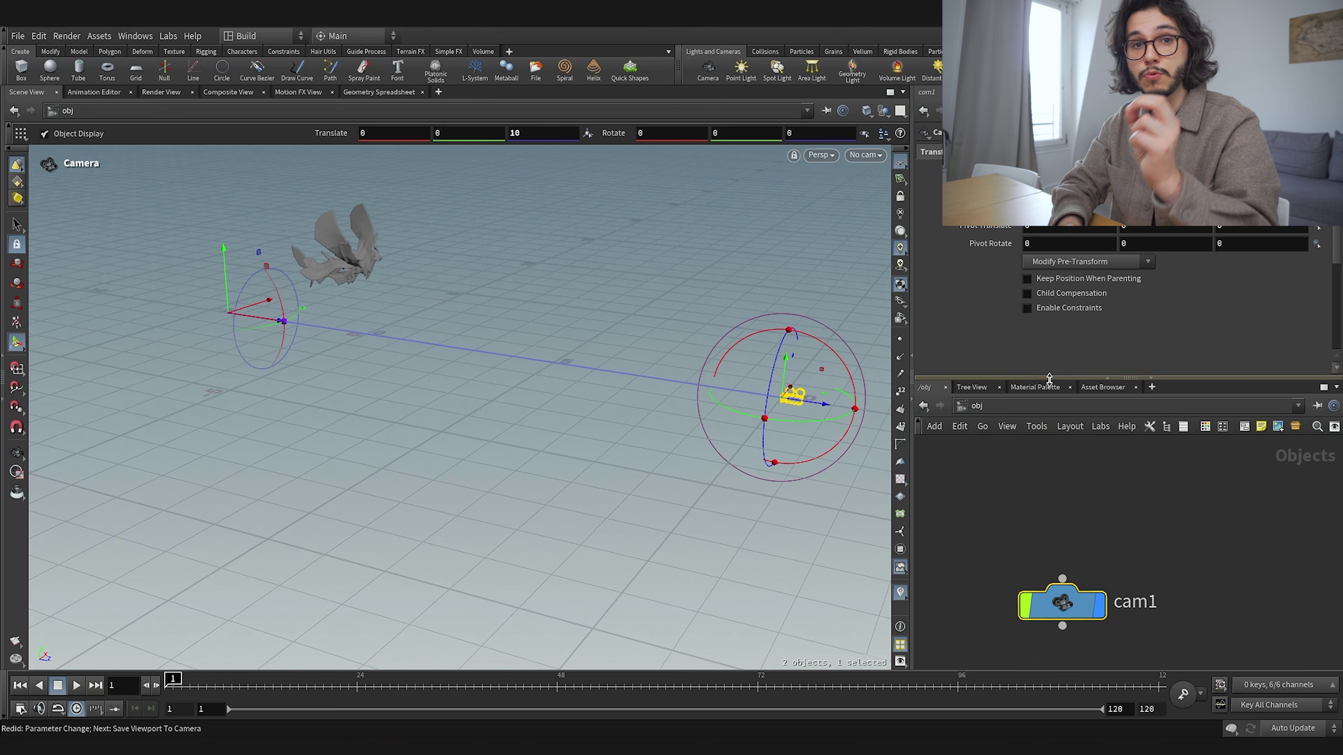
click(981, 454)
key(Tab)
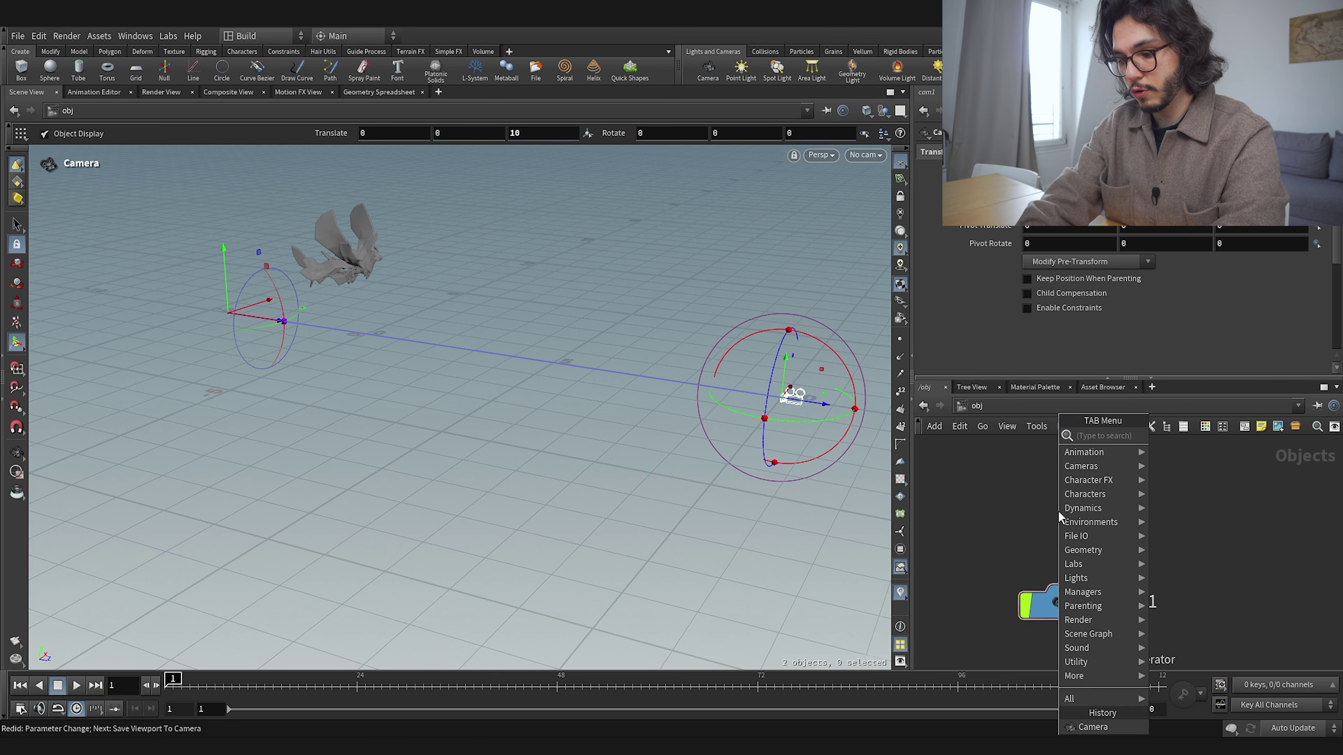
text(null)
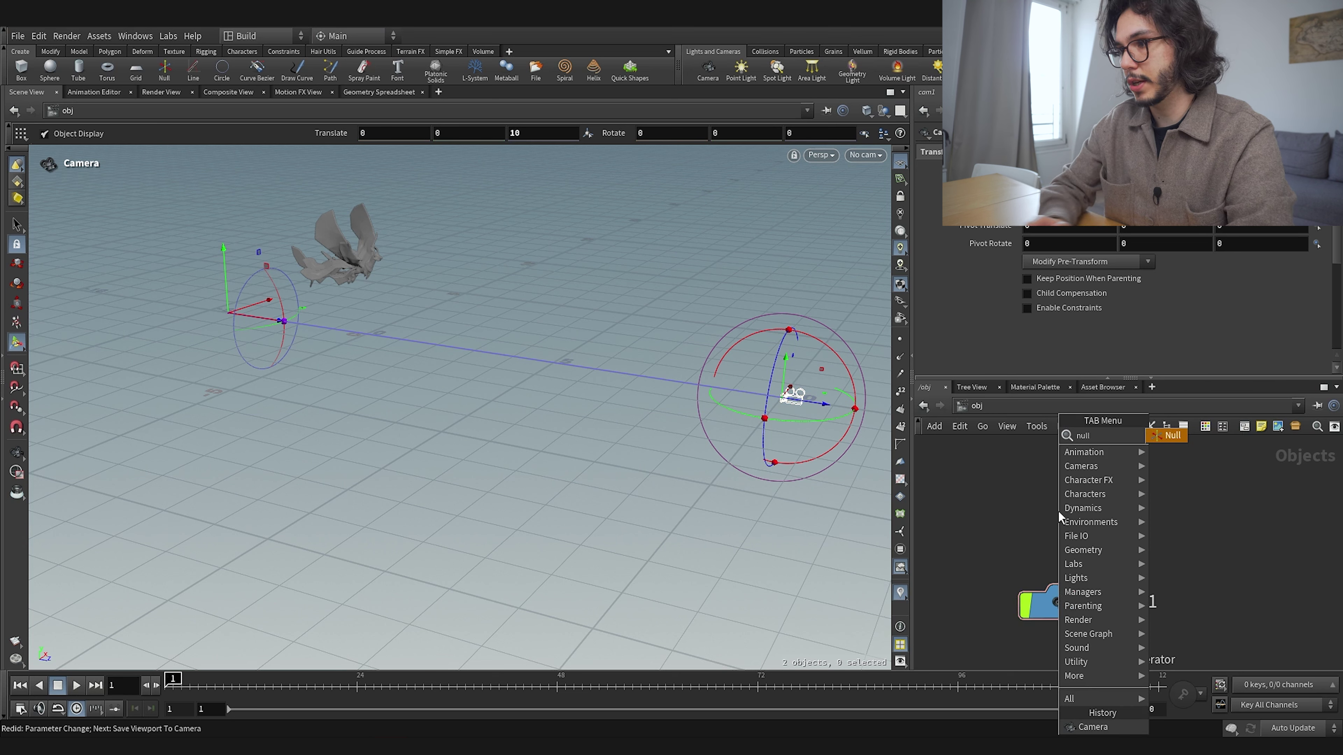
key(Return)
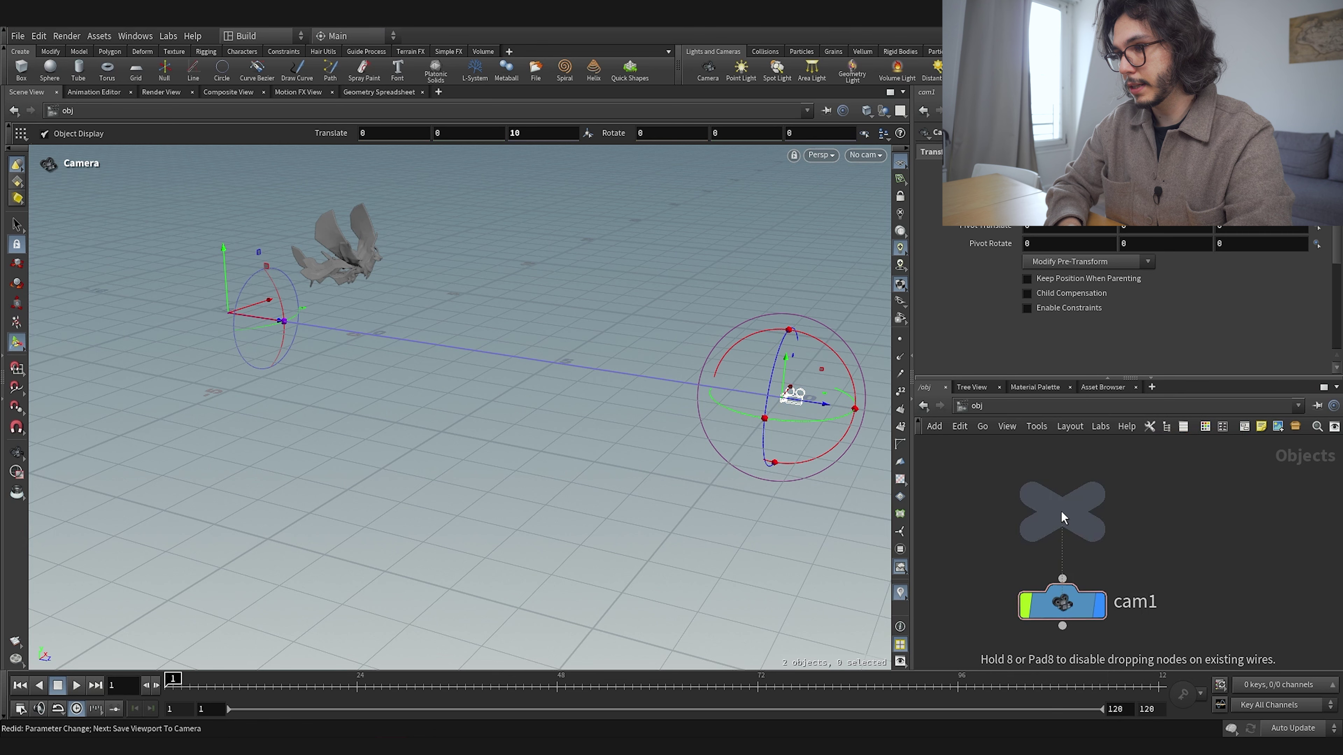
click(1061, 509)
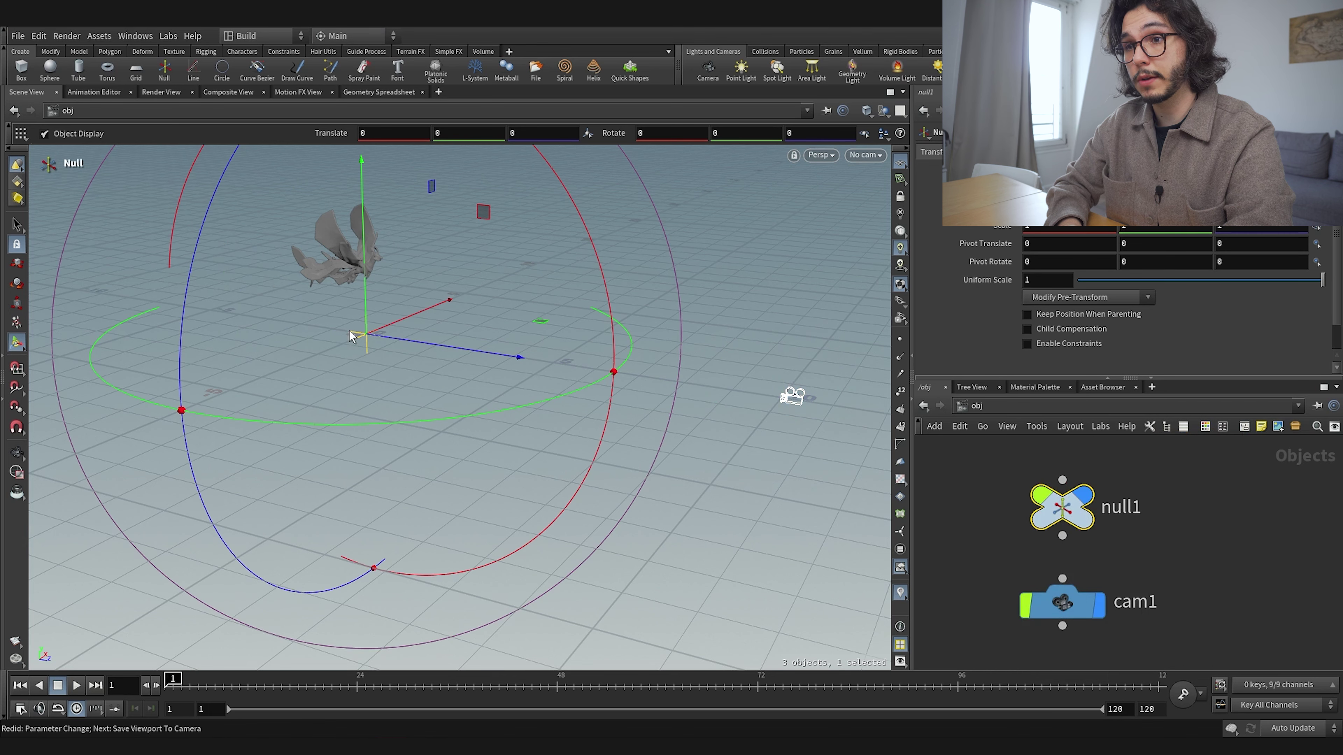
Parent cam1 to the null by wiring the null's output into the camera, and space the two nodes apart
key(Escape)
drag(363, 353, 489, 451)
key(Return)
alt+middle_drag(611, 441, 328, 373)
scroll(366, 393, down, 4)
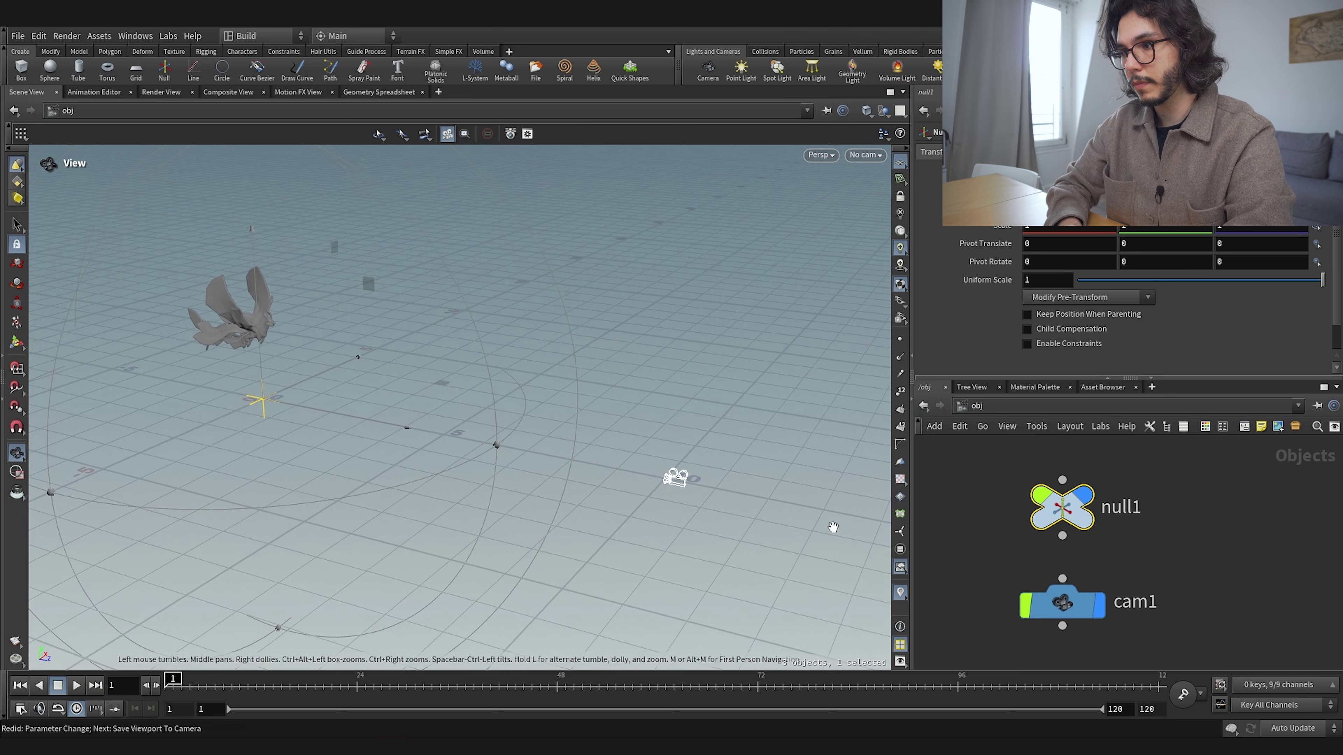
drag(1062, 536, 1062, 579)
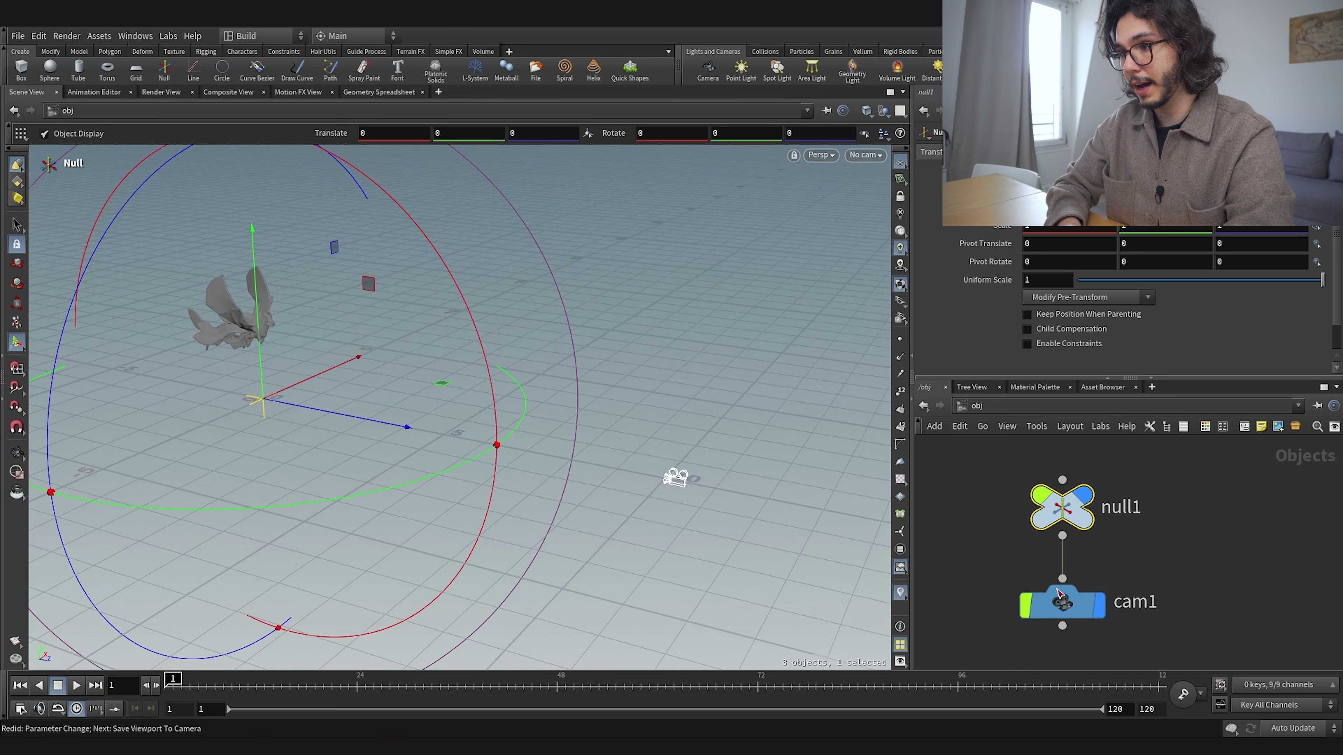
mouse_move(1073, 520)
drag(1074, 520, 1074, 498)
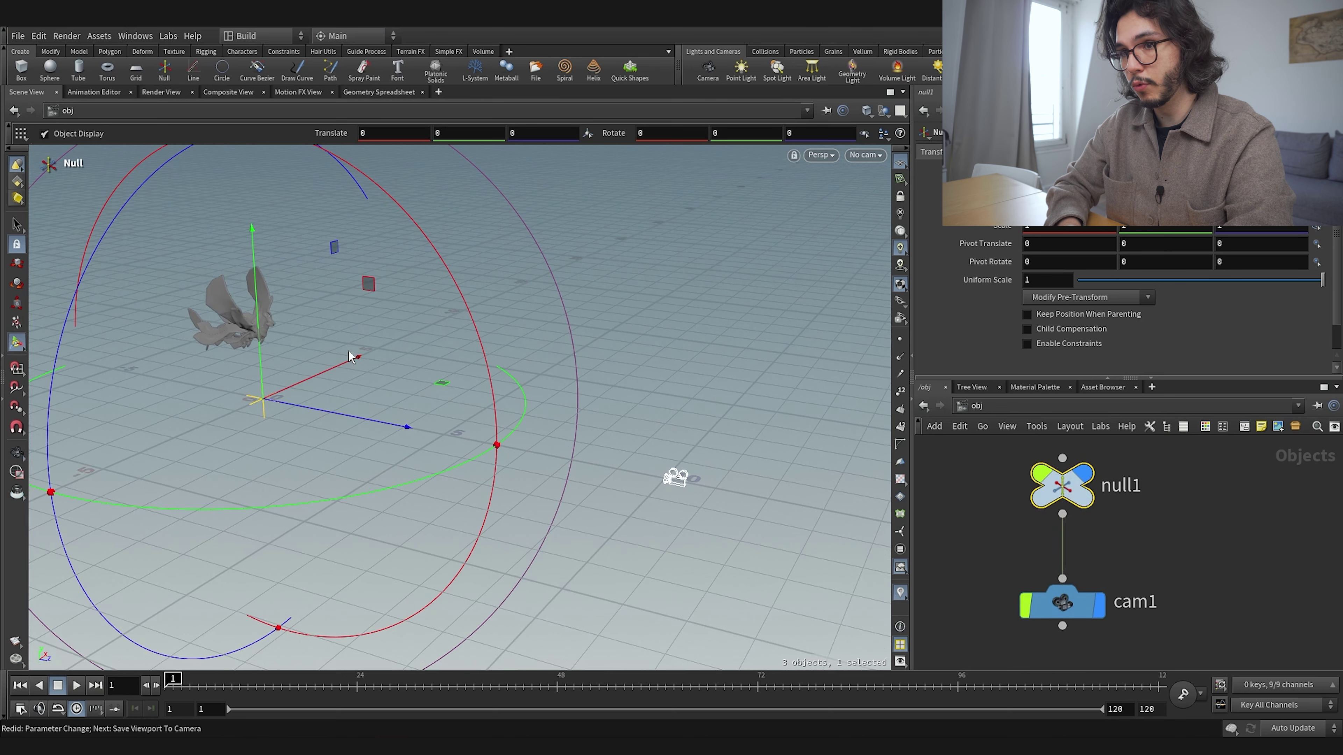
mouse_move(1074, 614)
drag(1073, 614, 1074, 630)
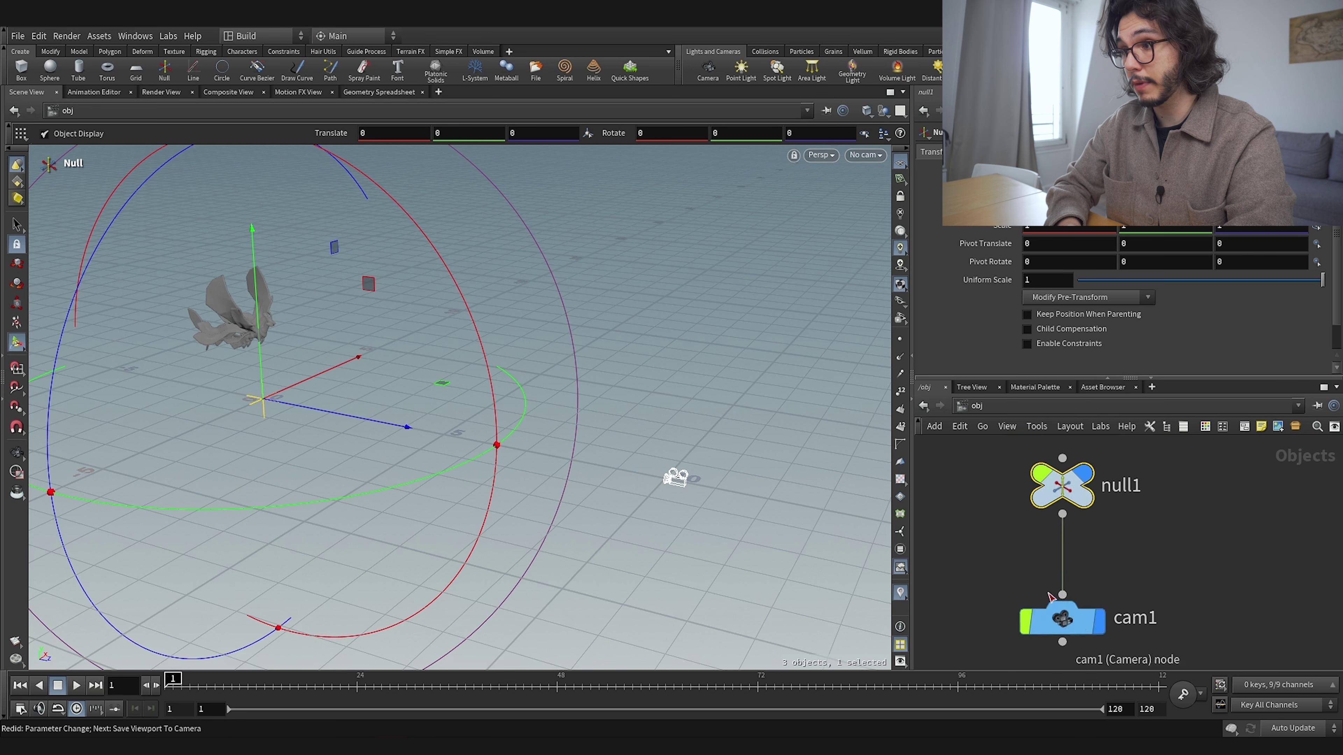
Try rotating the null by about -20 degrees around the Y axis, and undo the rotation
key(space)
key(space)
drag(296, 435, 354, 472)
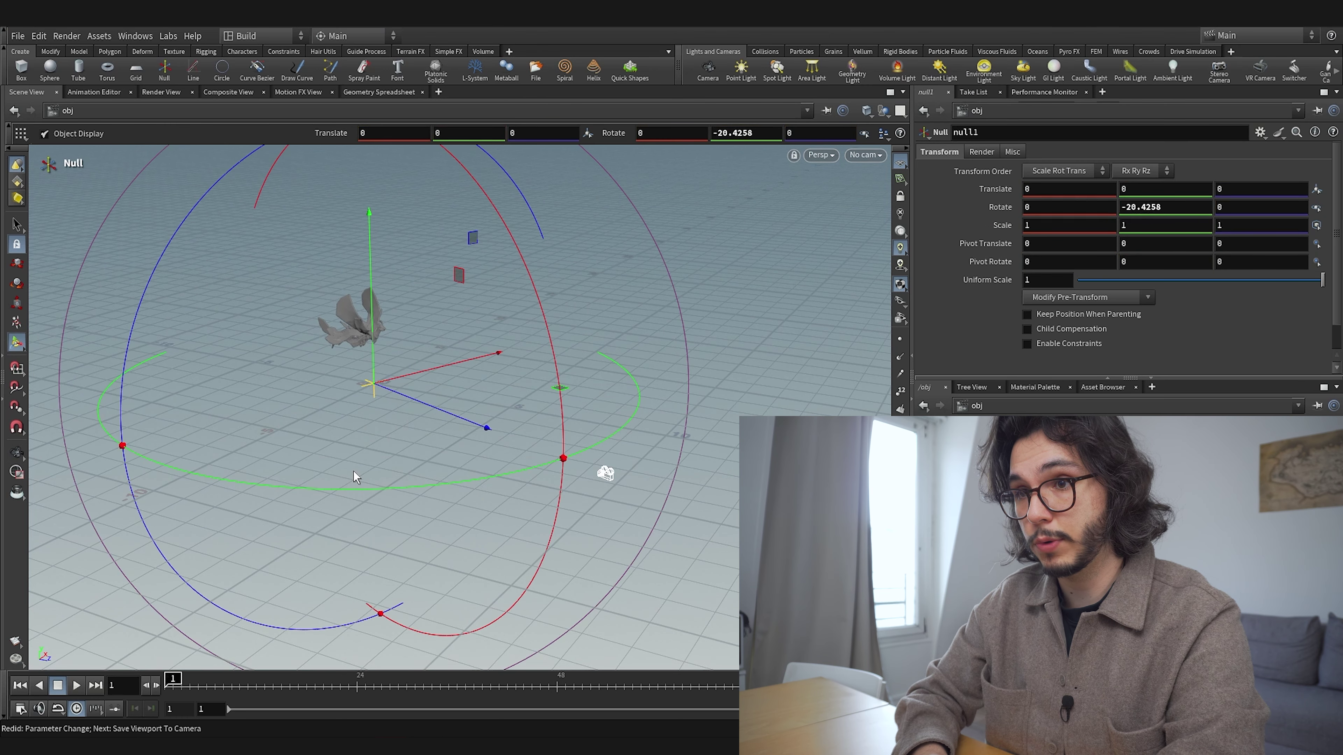
key(ctrl+z)
key(ctrl+z)
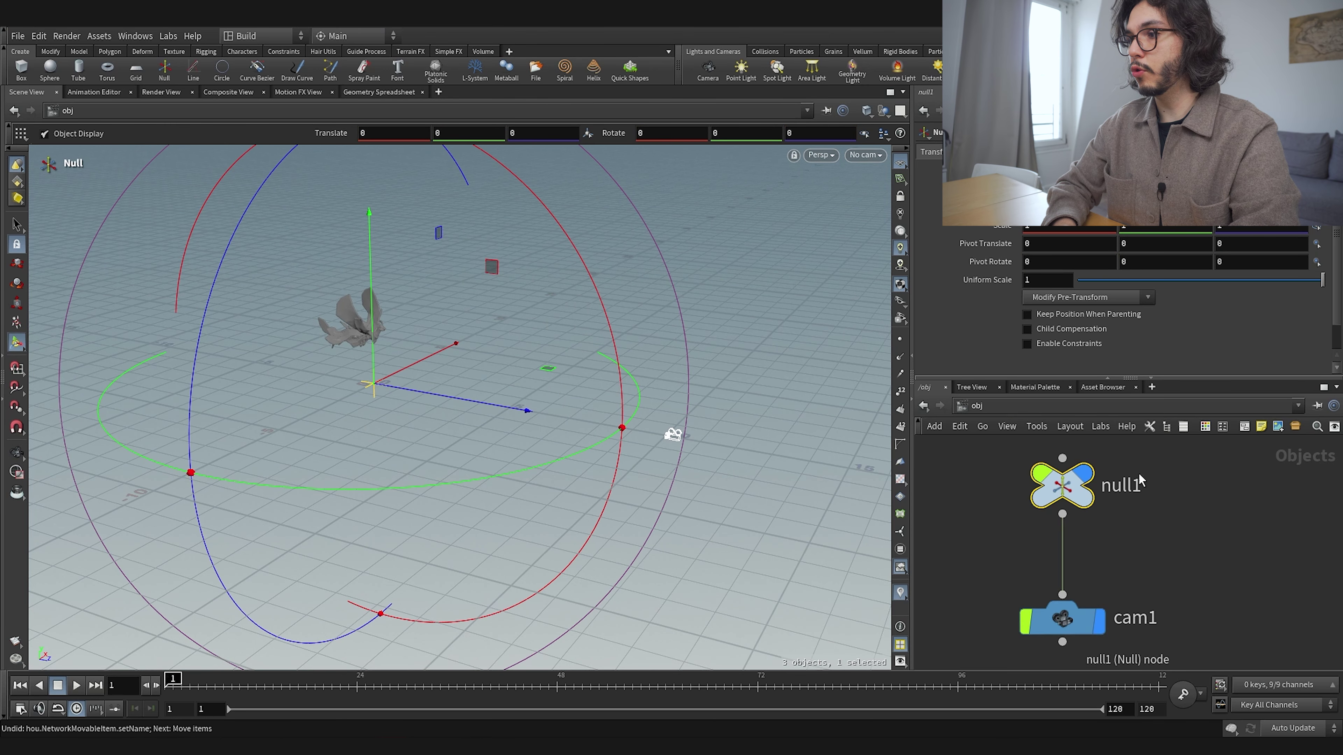
Rename the null above cam1 as Center
double_click(1131, 482)
text(Center)
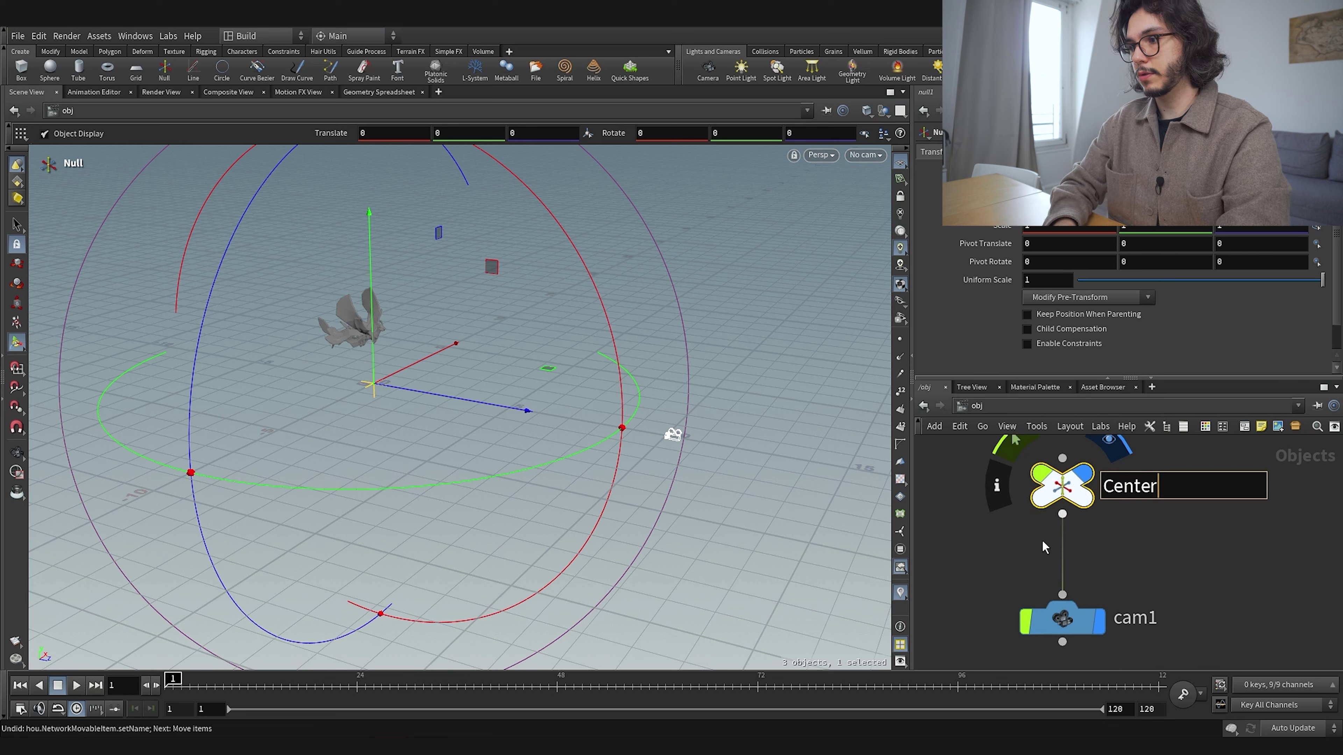
click(1039, 574)
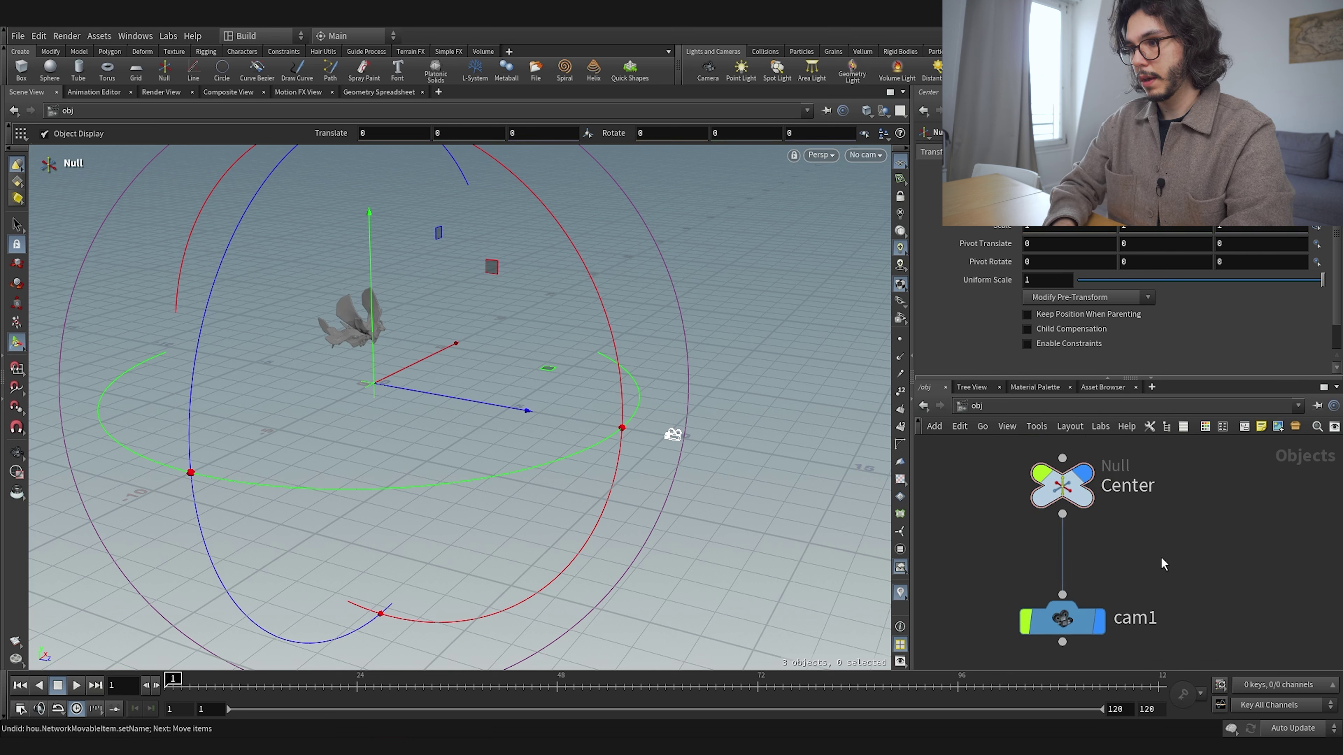
Rotate the Center null by about -46 degrees around the Y axis to swing the camera around the phoenix
scroll(1133, 592, down, 1)
middle_drag(1133, 592, 1140, 539)
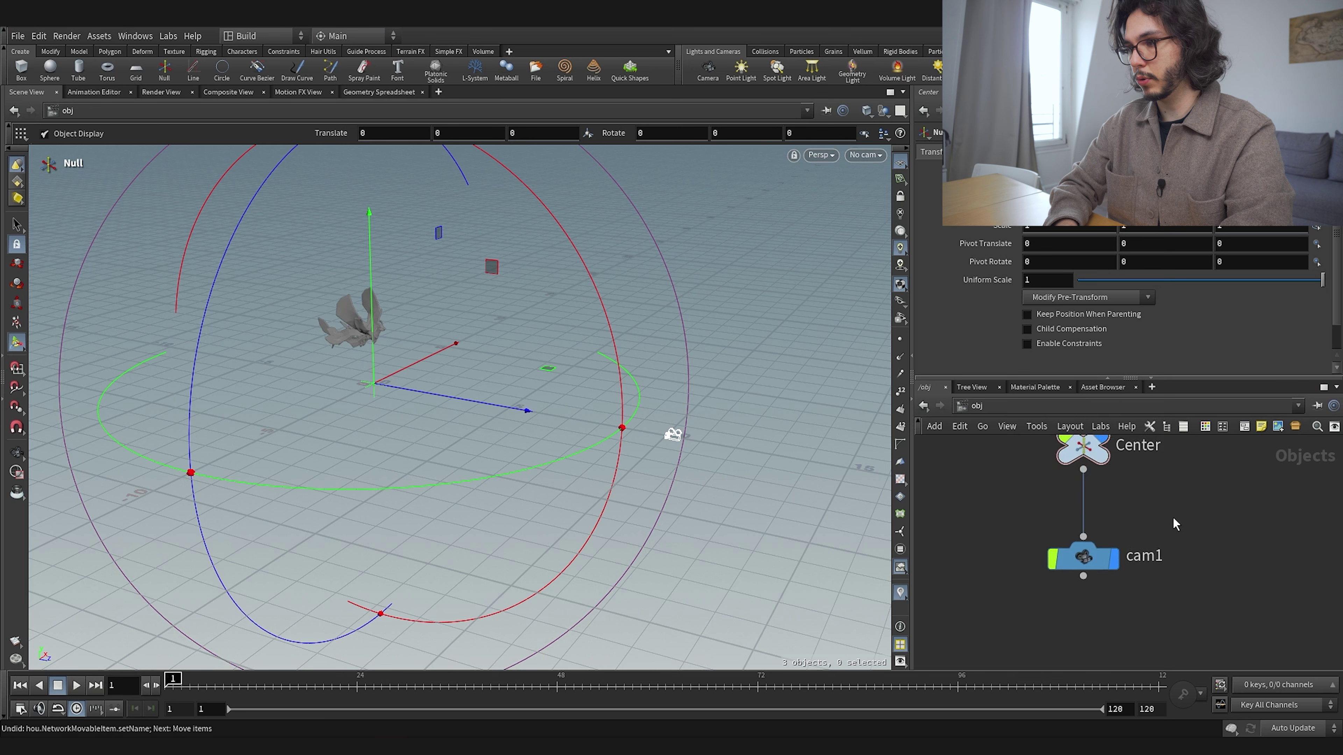
middle_drag(1160, 484, 1158, 523)
click(1077, 468)
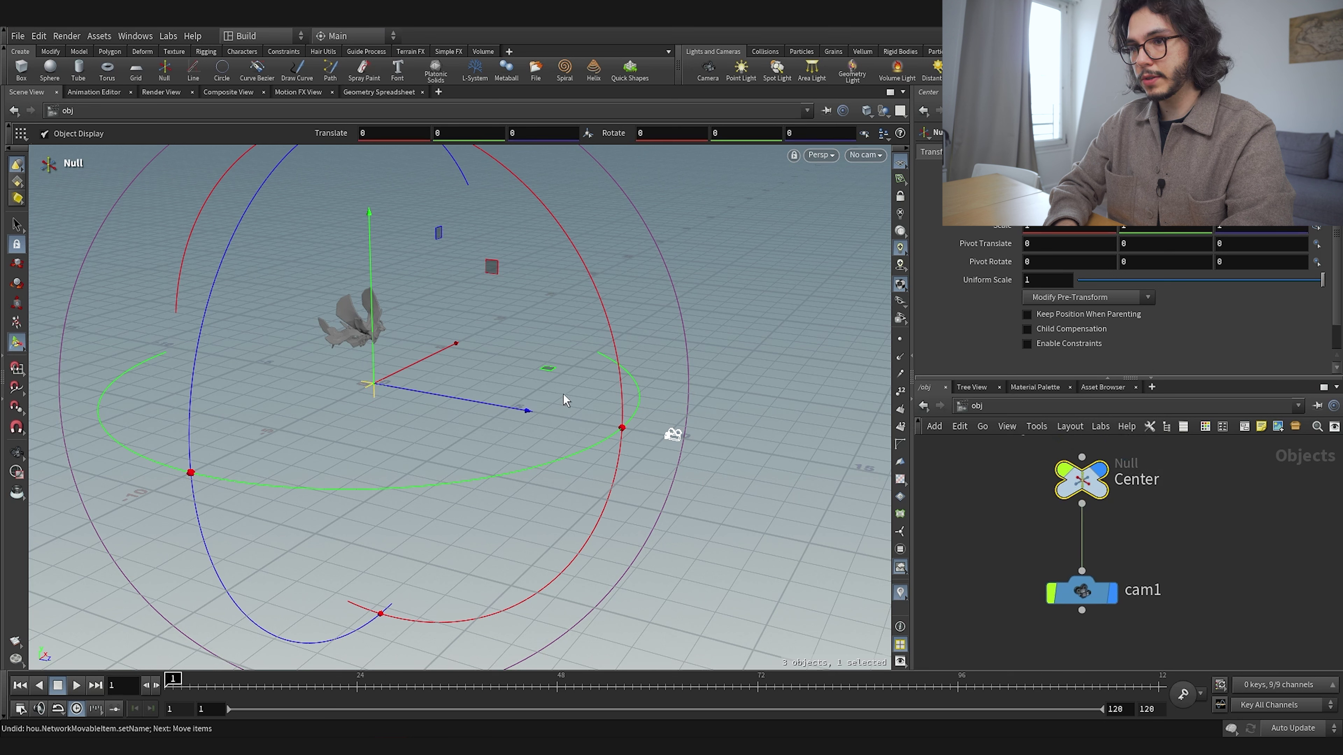
drag(585, 451, 347, 518)
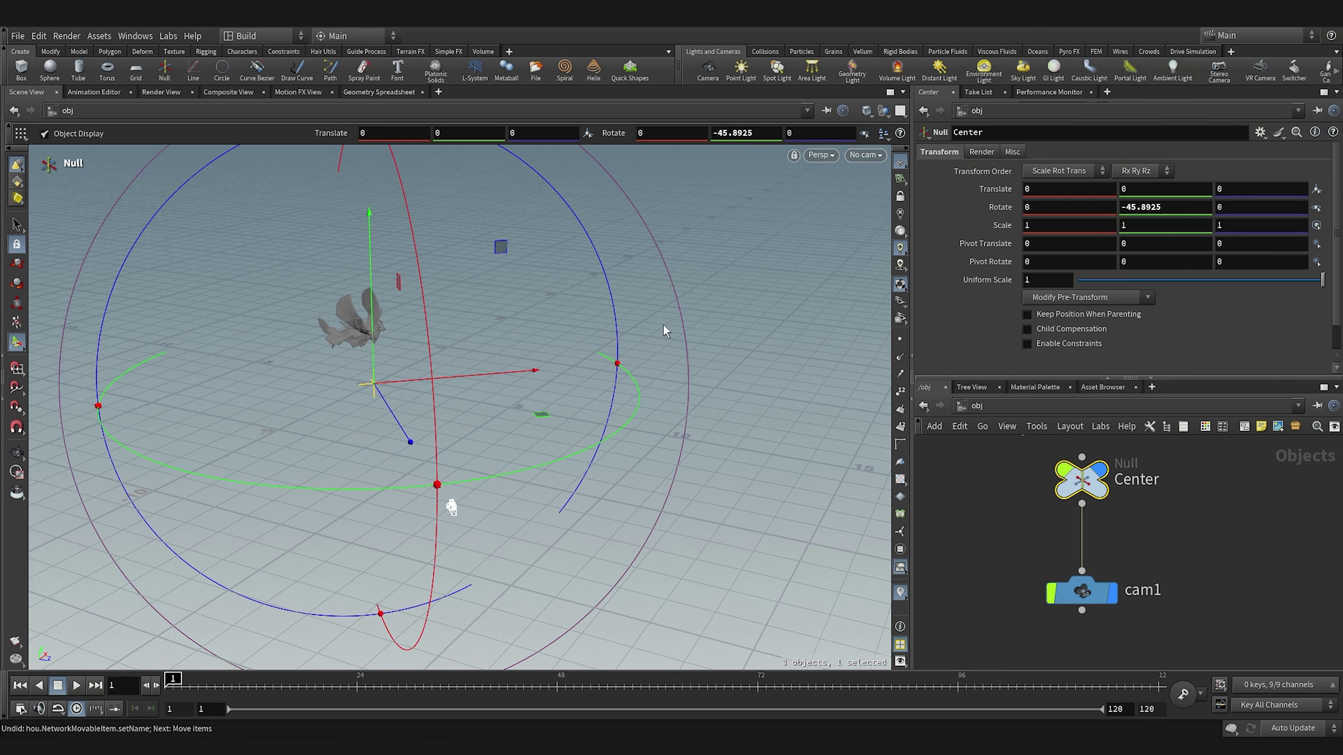
Switch the viewport layout to Two Views (Stack)
key(c)
key(c)
key(c)
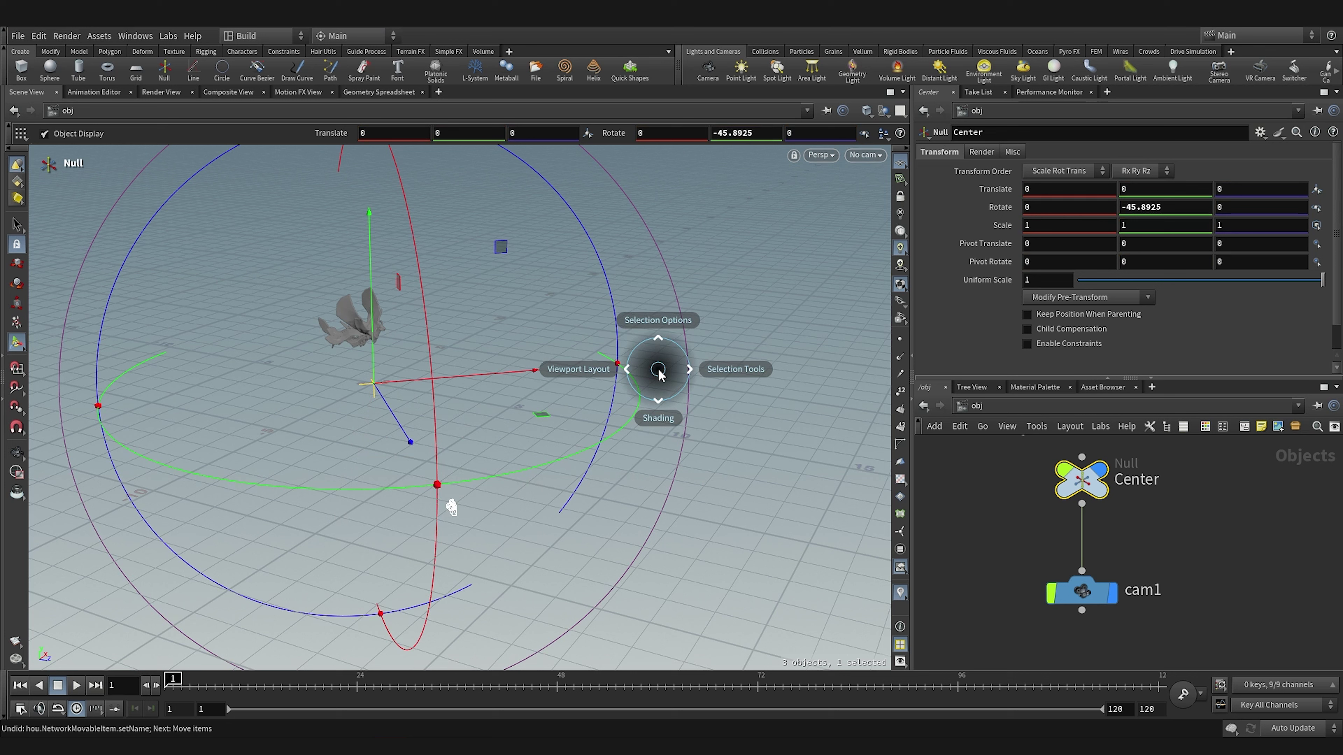
click(574, 373)
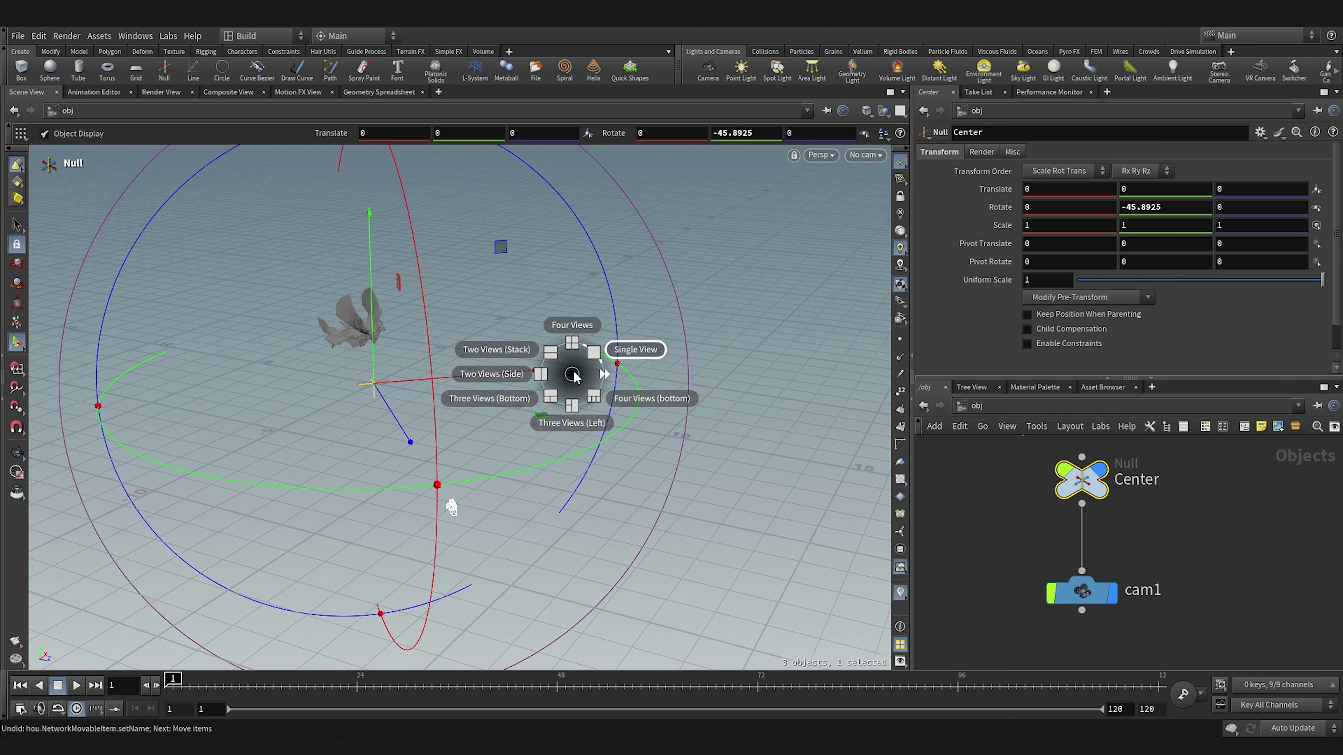
click(525, 354)
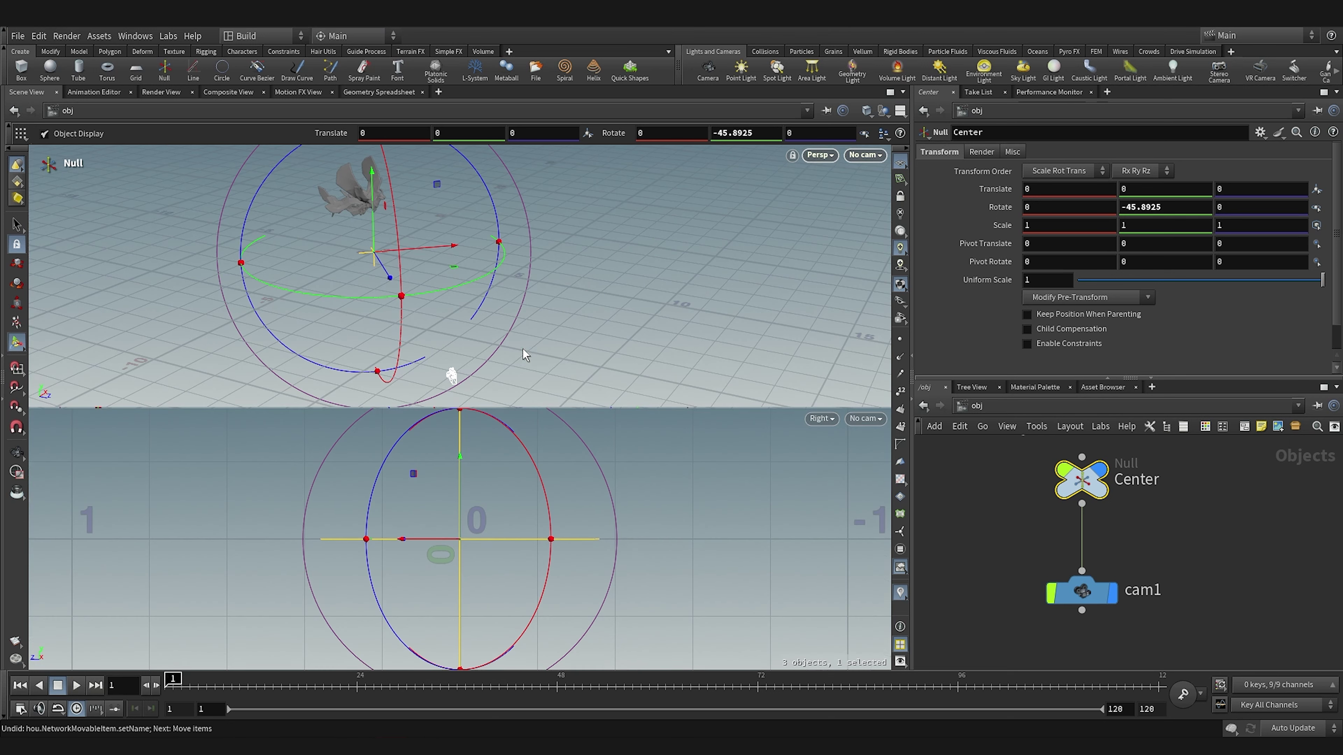
Set the lower view to look through cam1 and reframe the phoenix and camera in the upper perspective view
click(834, 419)
click(857, 419)
click(865, 419)
click(884, 493)
alt+right_drag(514, 253, 518, 342)
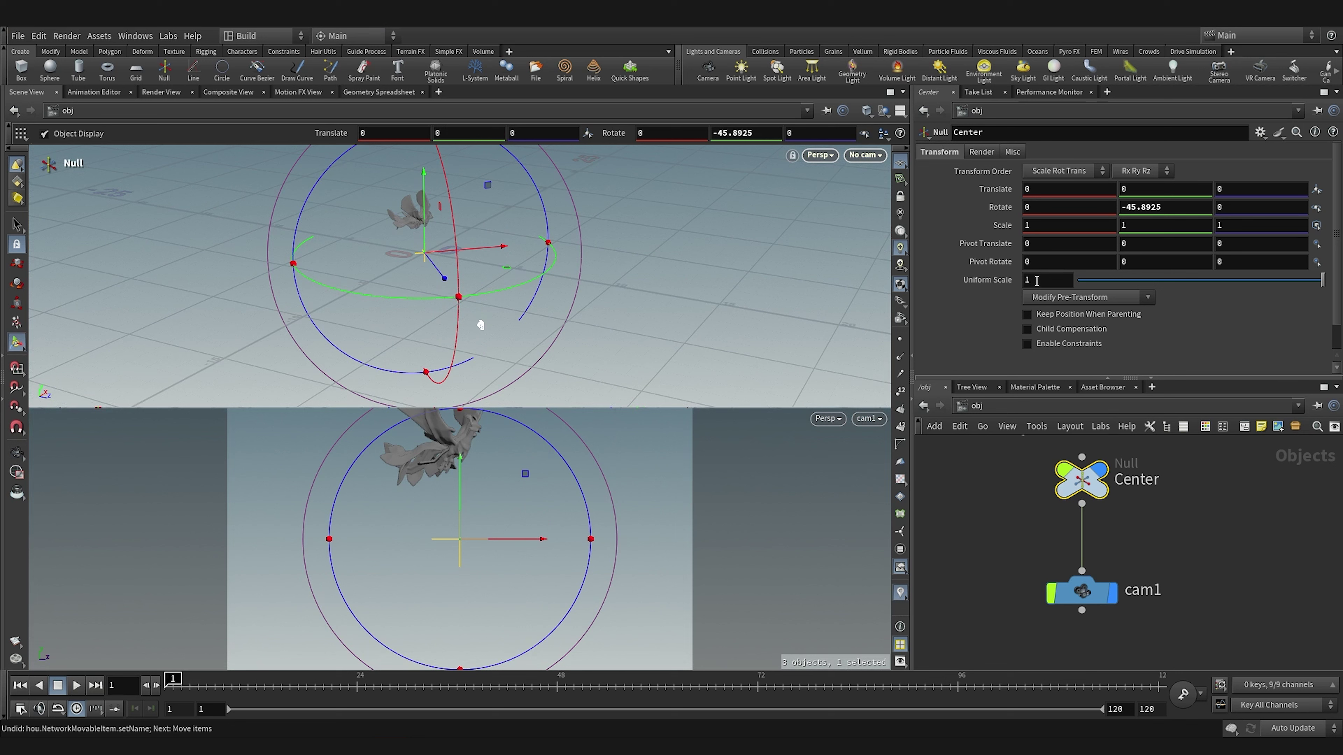
Try out a larger uniform scale such as 1.1 on the Center null, and return it to 1
middle_click(983, 280)
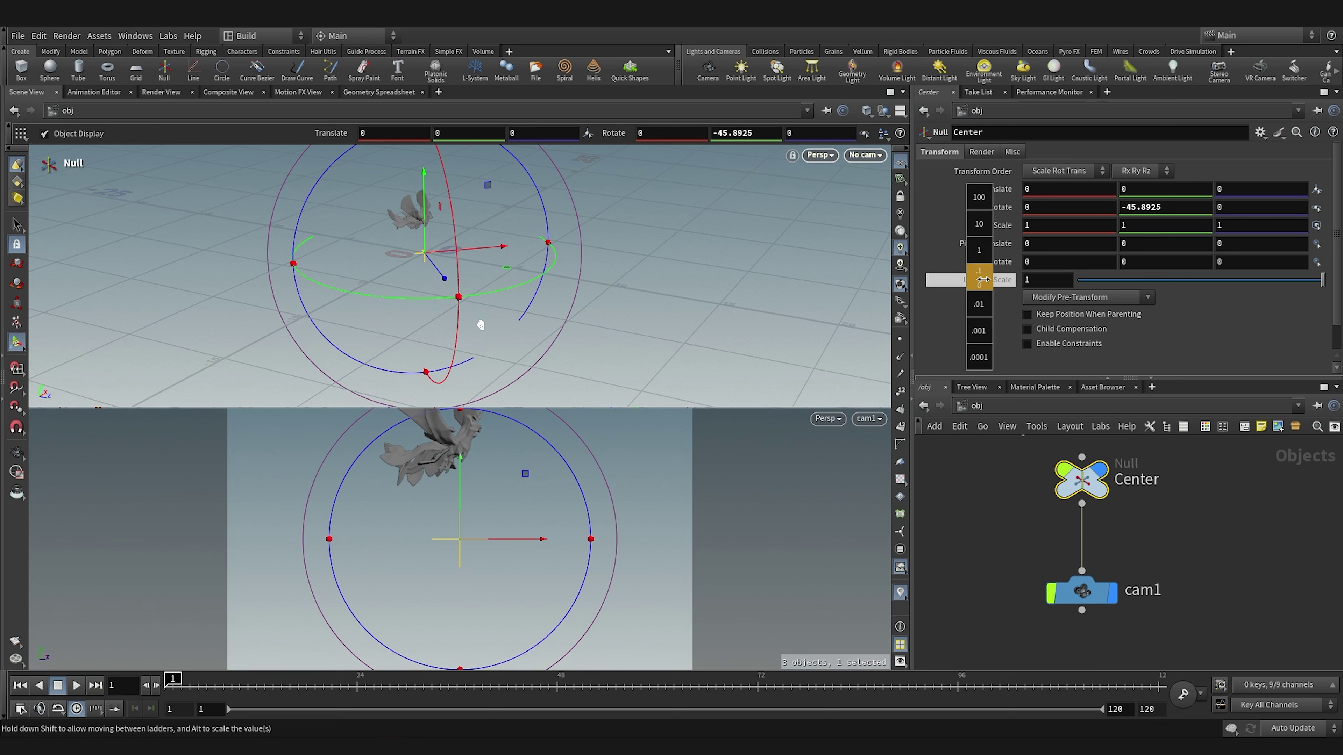
mouse_move(996, 282)
middle_down()
mouse_move(1044, 275)
mouse_move(941, 268)
mouse_move(1050, 295)
mouse_move(979, 282)
middle_up()
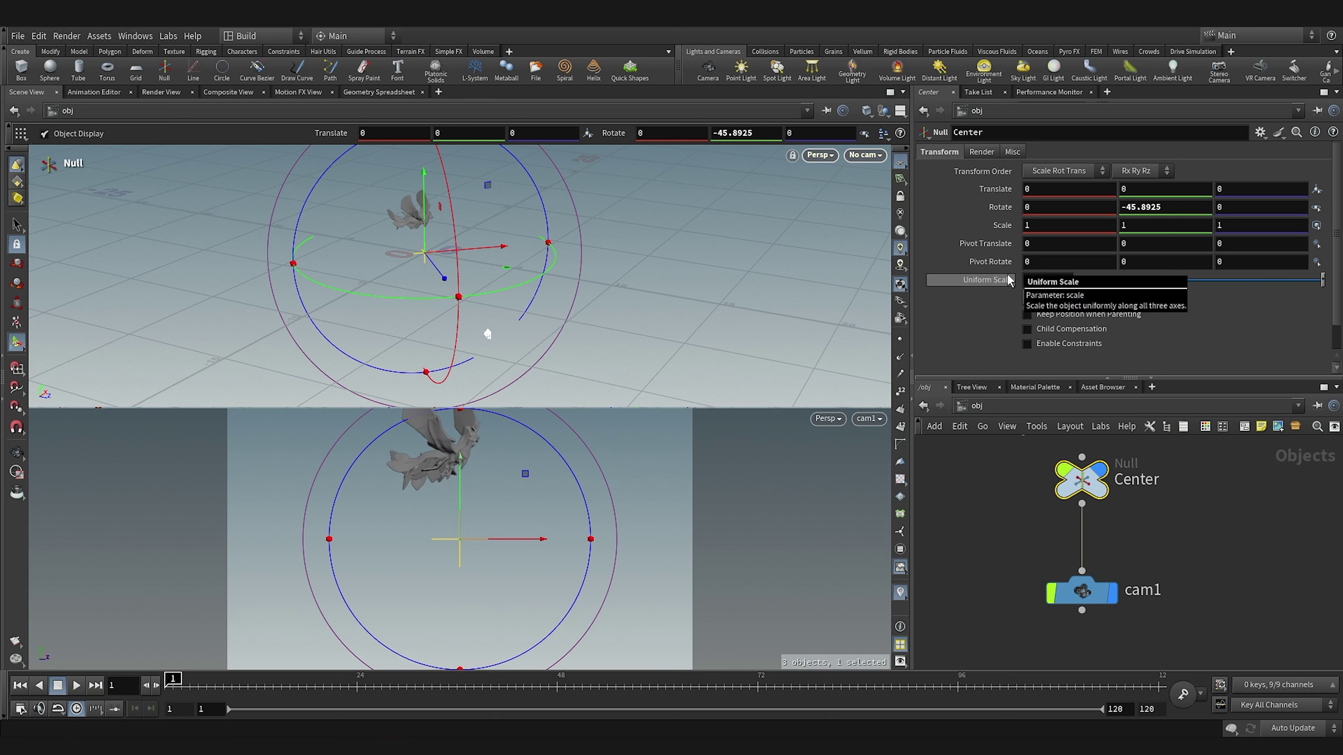
scroll(1011, 281, up, 2)
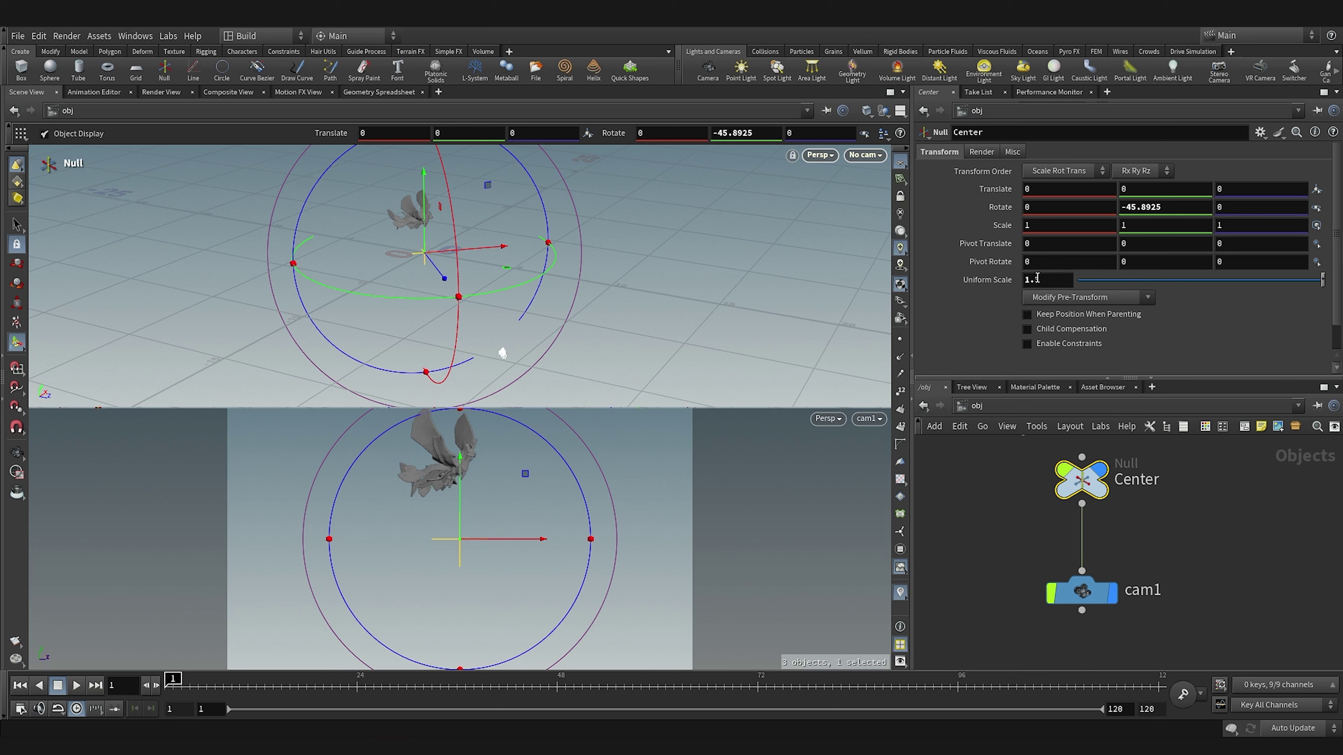
drag(1325, 282, 1338, 284)
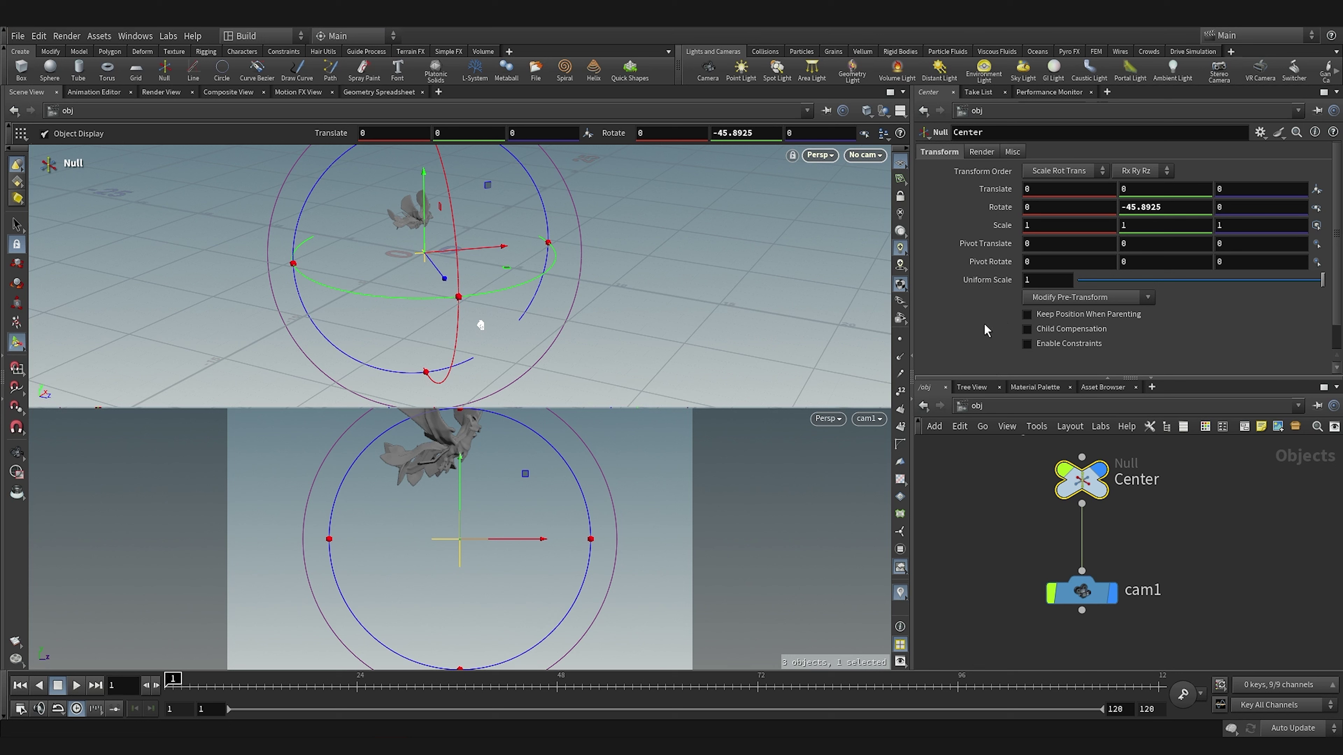
Set the Center null's uniform scale to 1.6 and space cam1 further below it in the network
middle_click(990, 278)
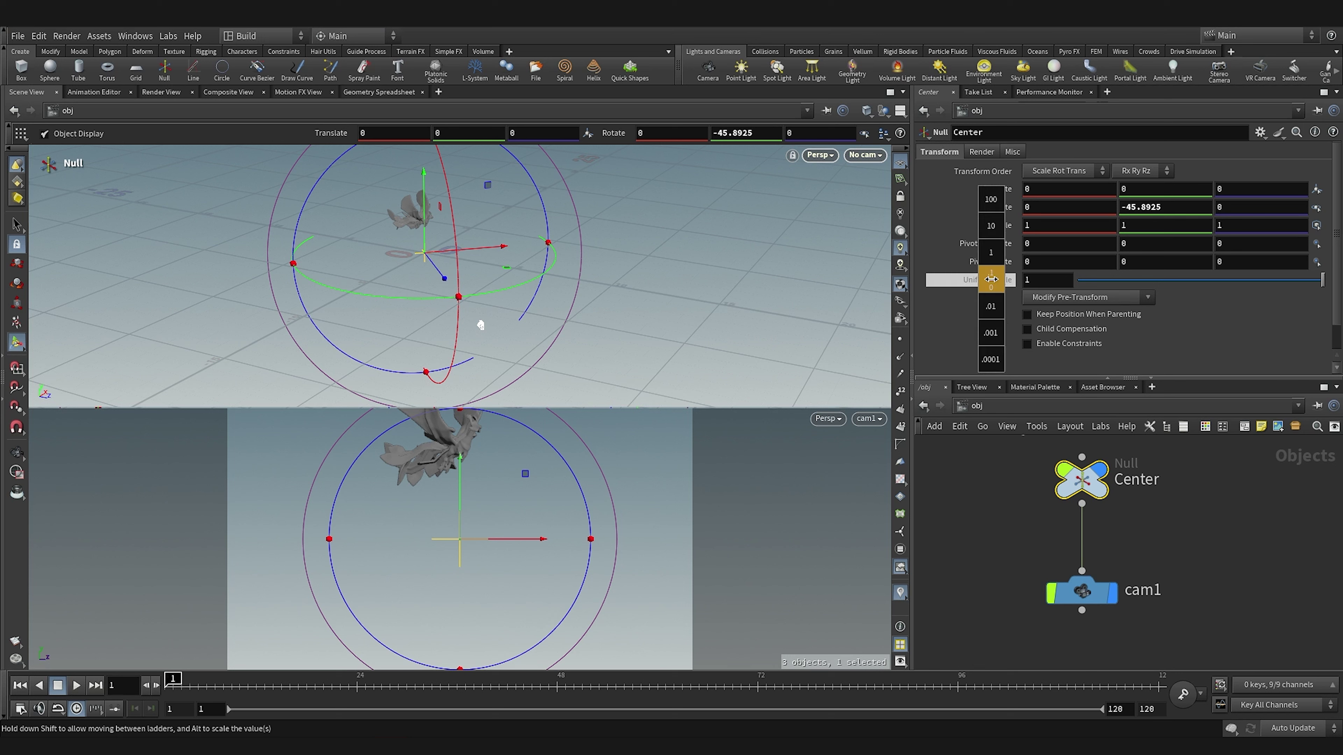
mouse_move(993, 295)
middle_down()
mouse_move(990, 257)
mouse_move(992, 285)
mouse_move(1049, 284)
mouse_move(993, 286)
middle_up()
drag(1068, 565, 1068, 608)
middle_drag(1166, 517, 1147, 547)
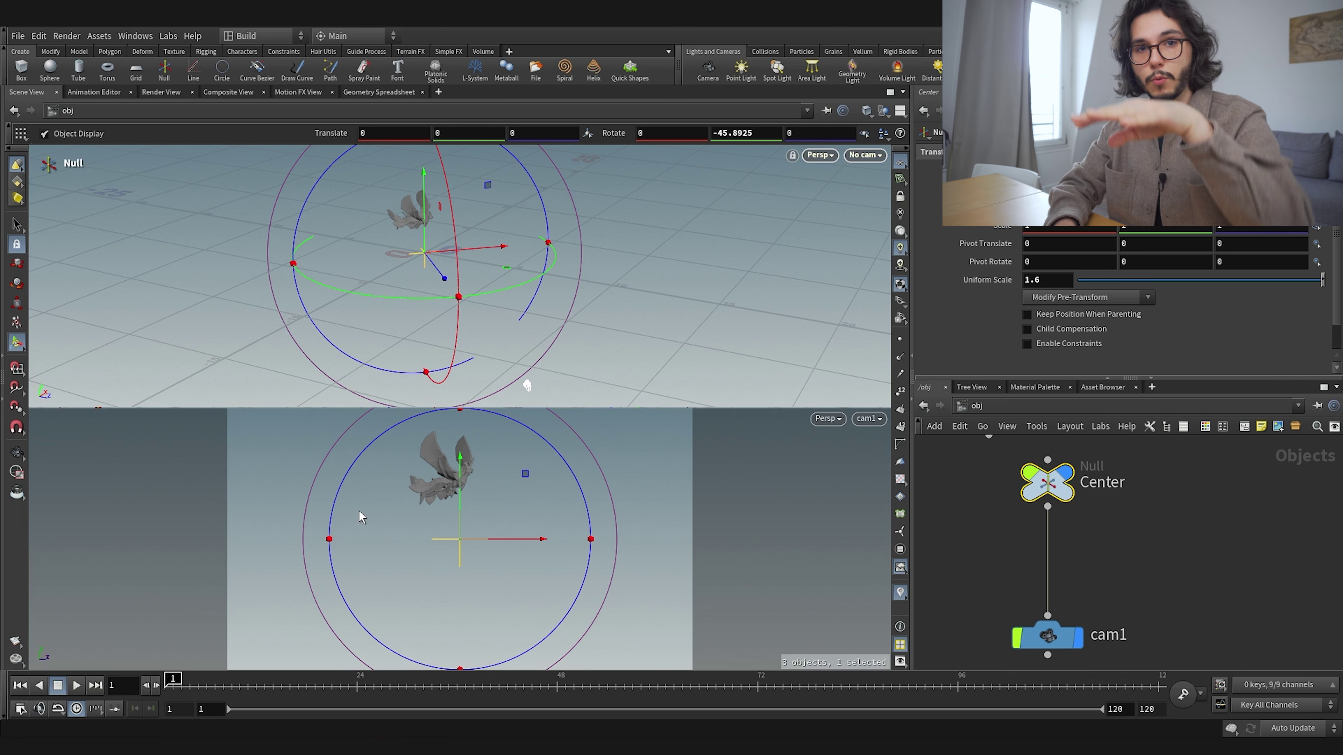
Add a second null named PointOfInterest beside the Center null in the object network
click(1225, 505)
key(Tab)
text(null)
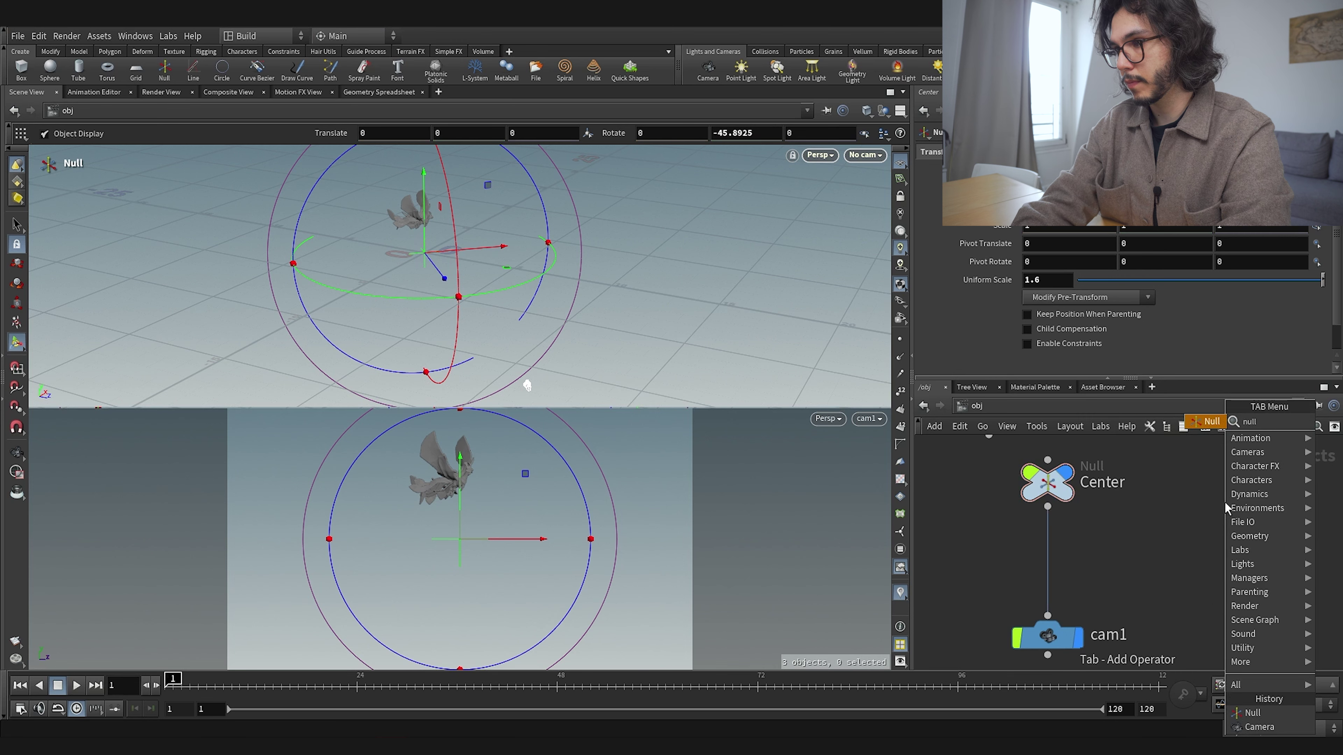
key(Return)
double_click(1210, 495)
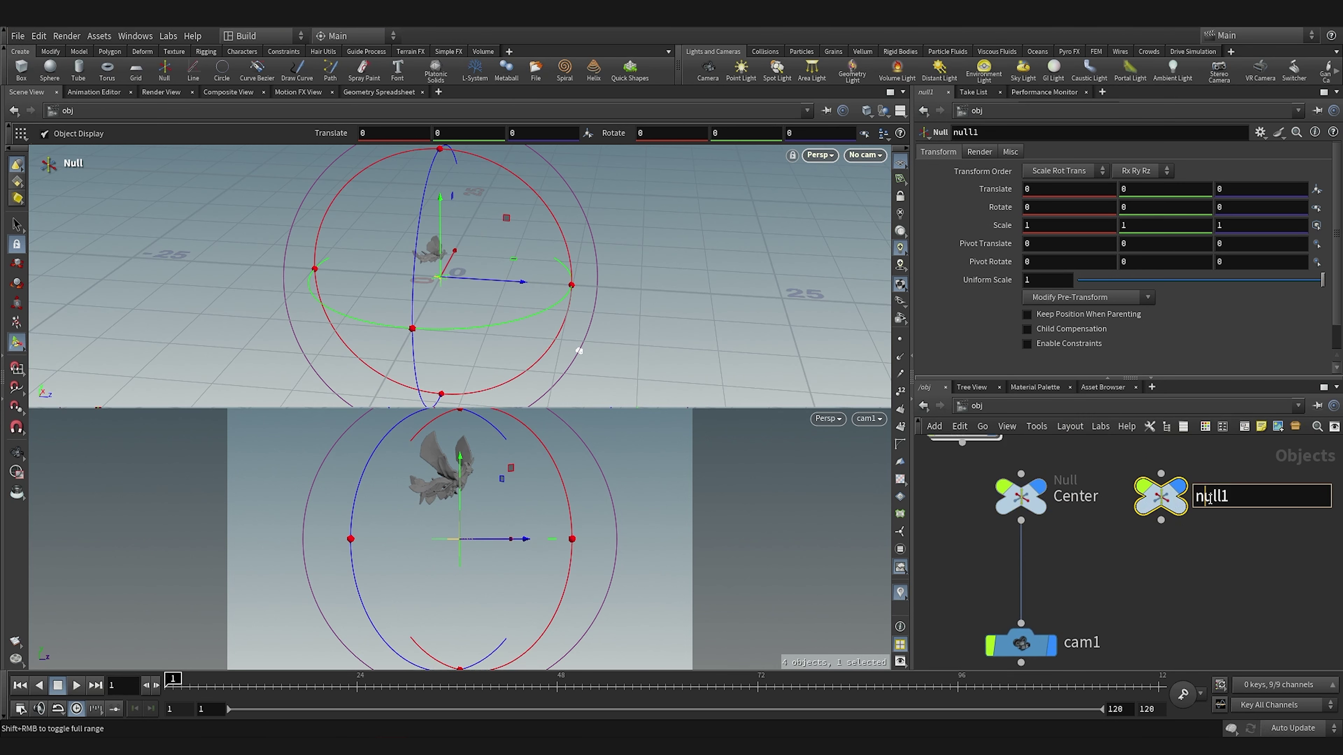
text(Po)
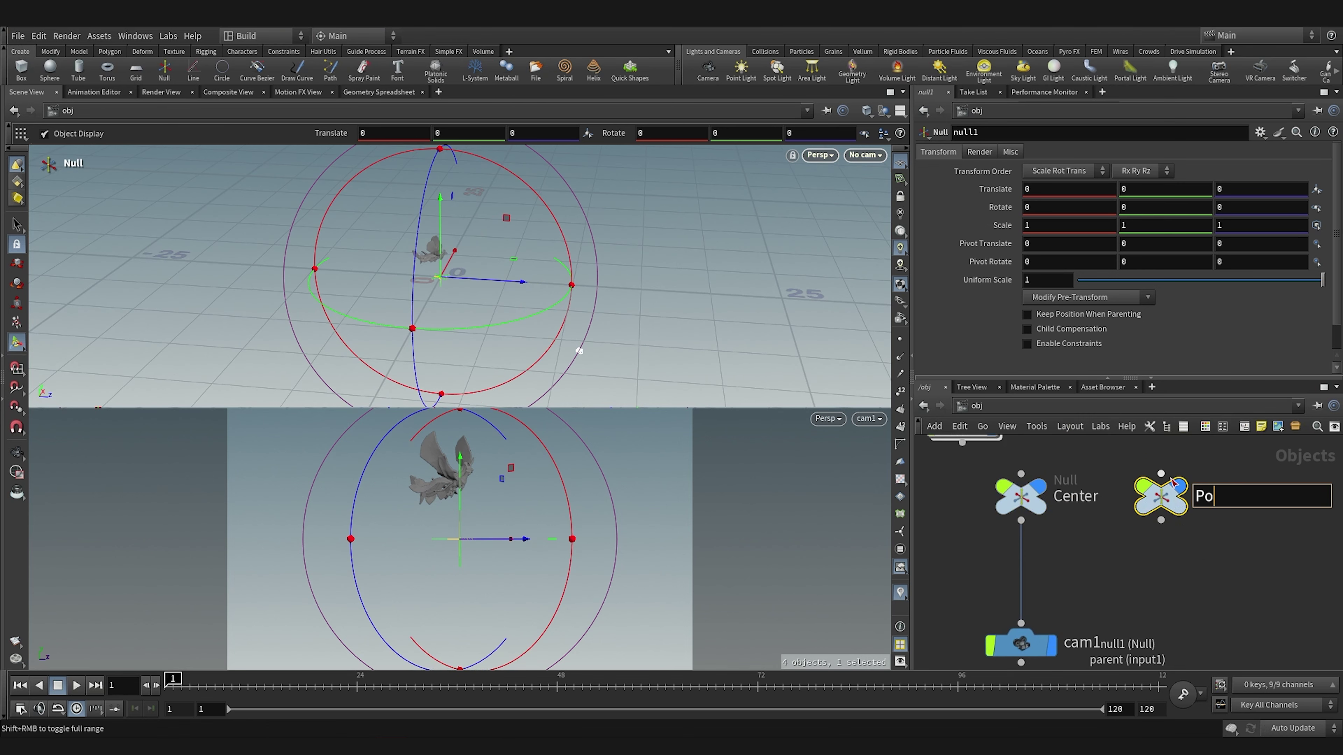
text(intOfInterest)
click(1232, 593)
mouse_move(1224, 582)
middle_down()
mouse_move(1211, 558)
mouse_move(1222, 576)
middle_up()
drag(1161, 497, 1158, 498)
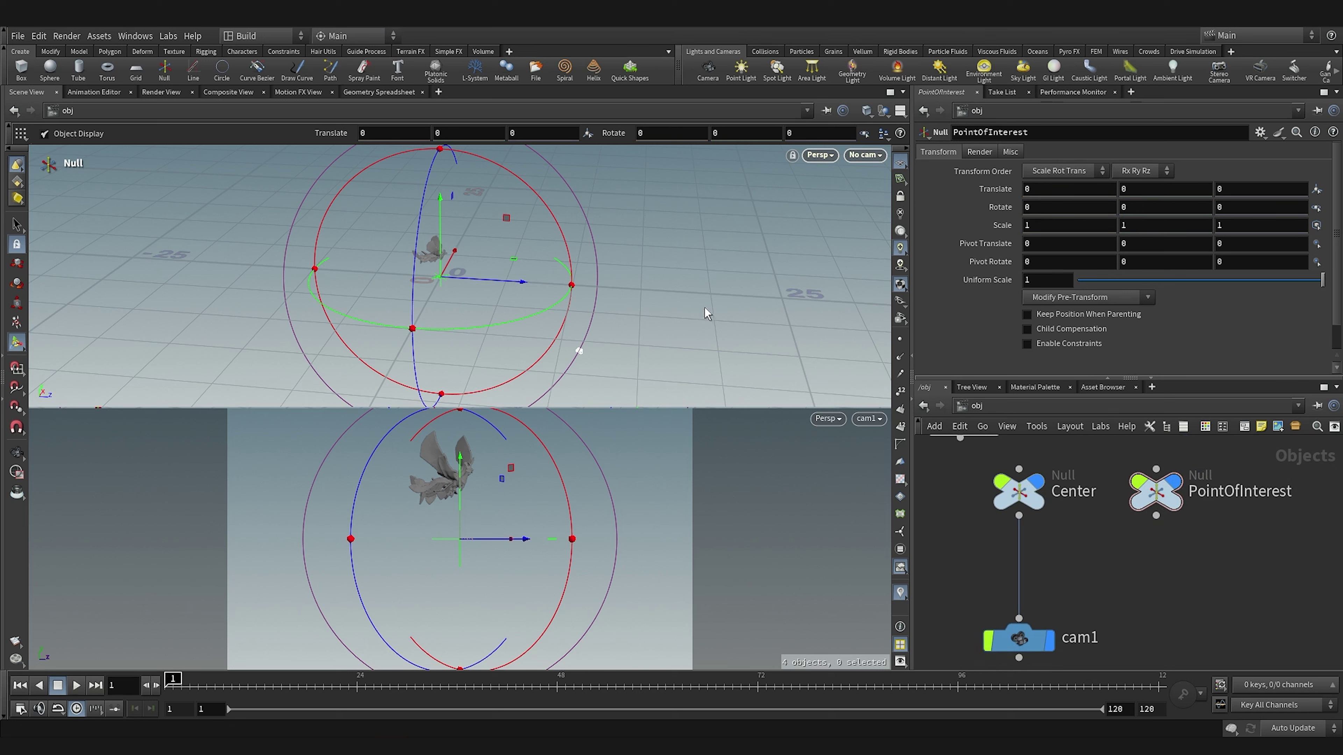
Apply a Look At constraint to cam1 with the PointOfInterest null as its target
click(1005, 638)
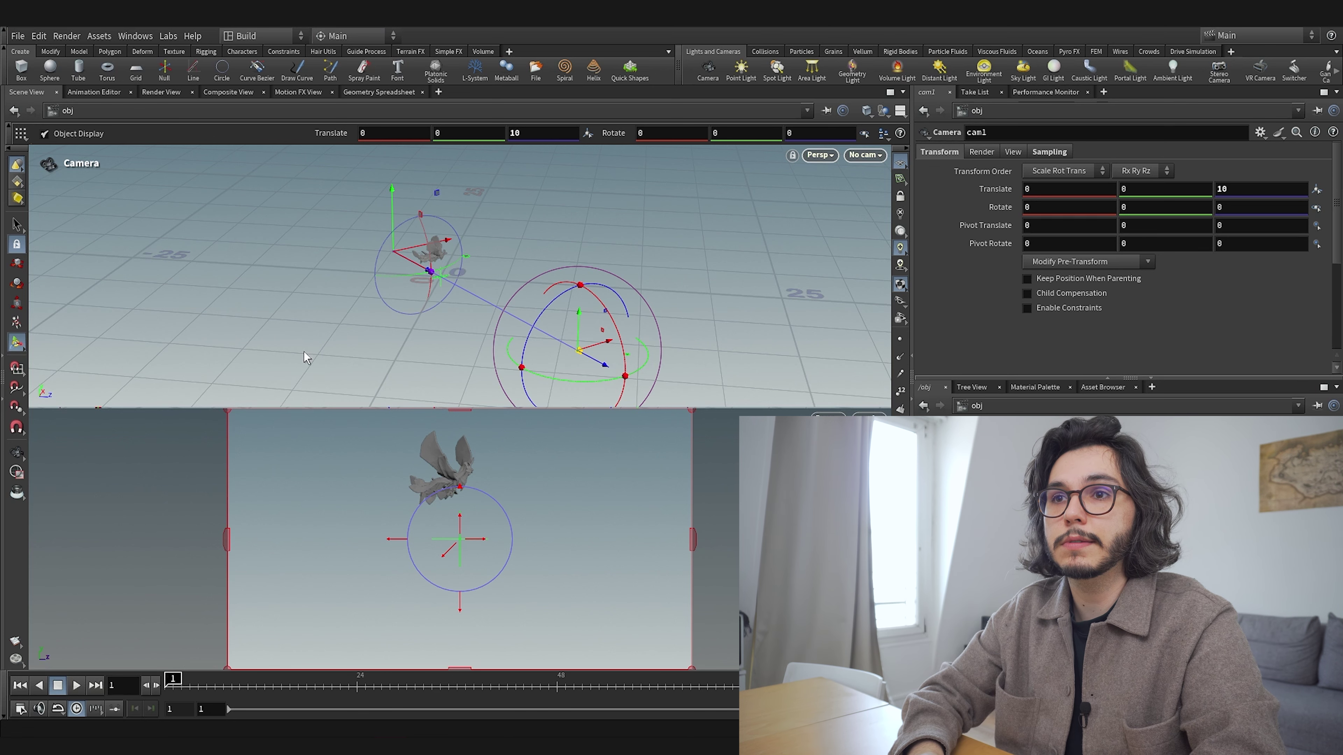
click(281, 52)
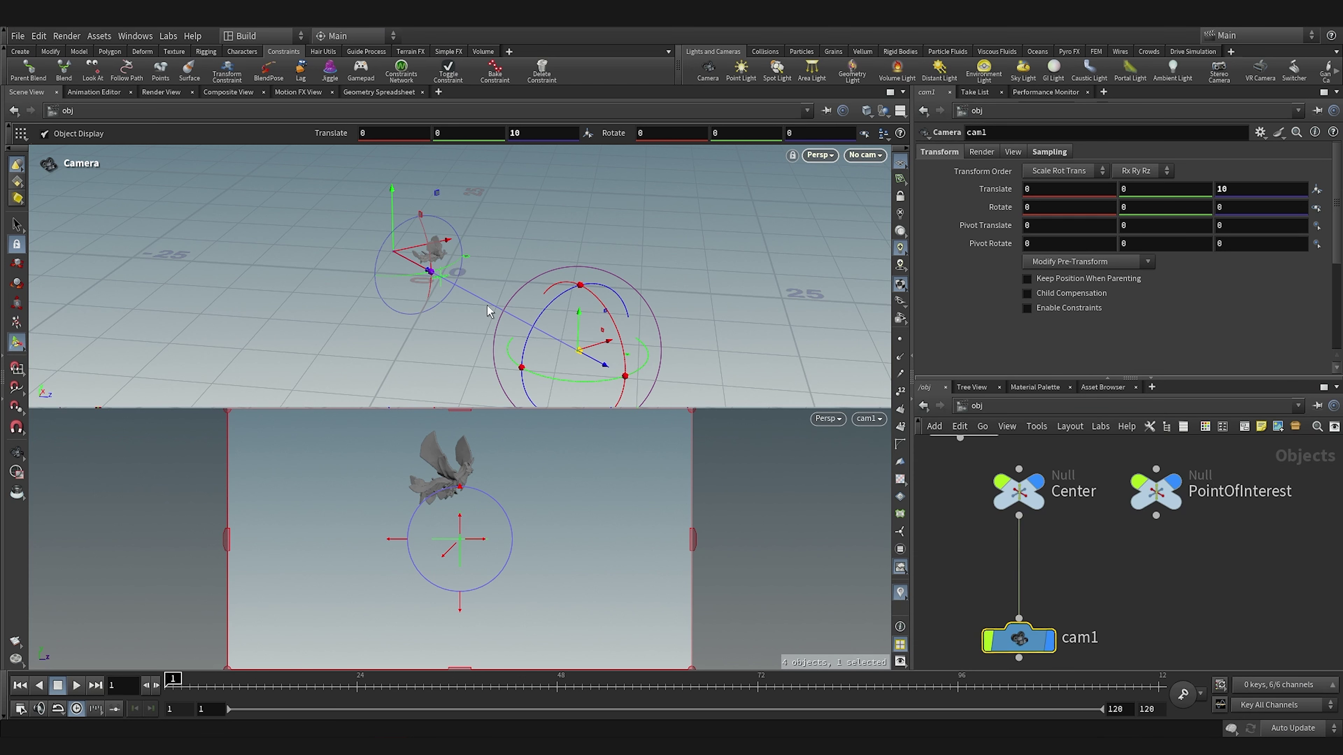
click(91, 74)
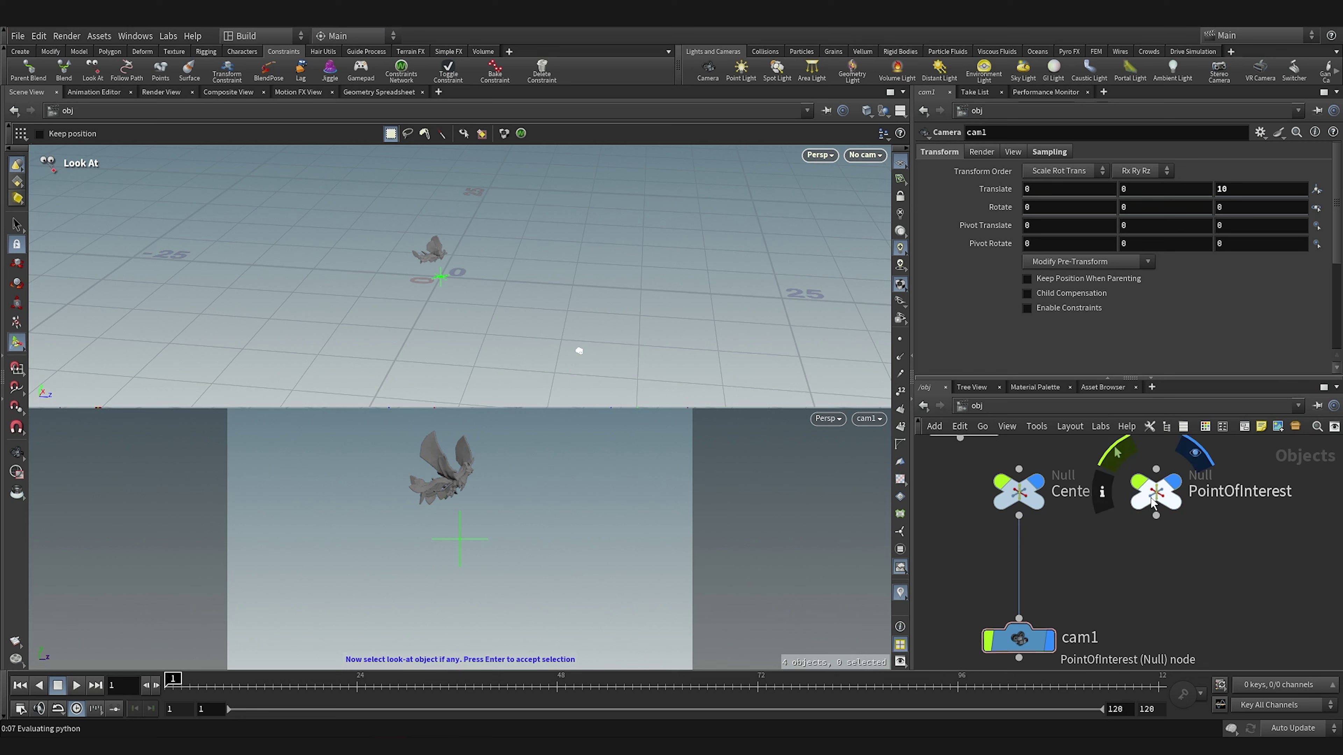
click(1156, 501)
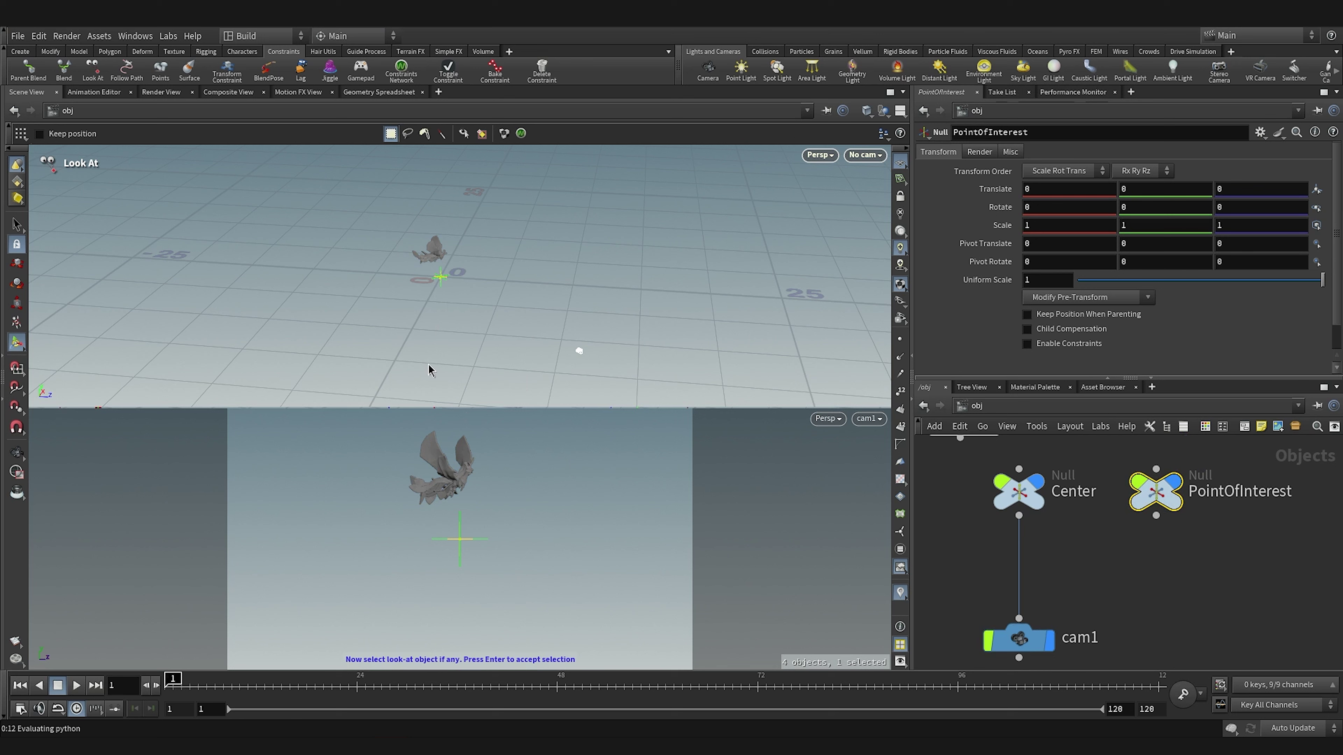
key(Return)
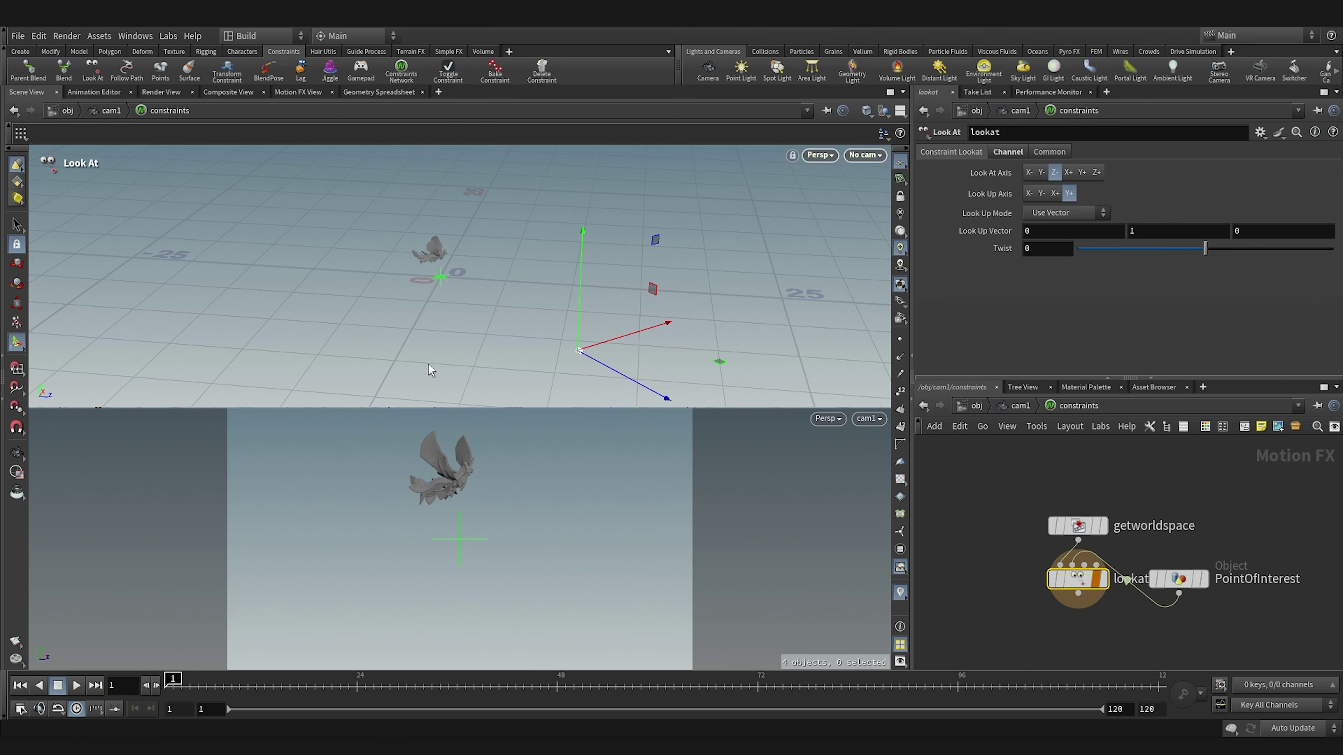
Arrange the getworldspace and PointOfInterest nodes above lookat, and go up to the cam1 network
drag(1040, 506, 1040, 483)
drag(1155, 555, 1168, 503)
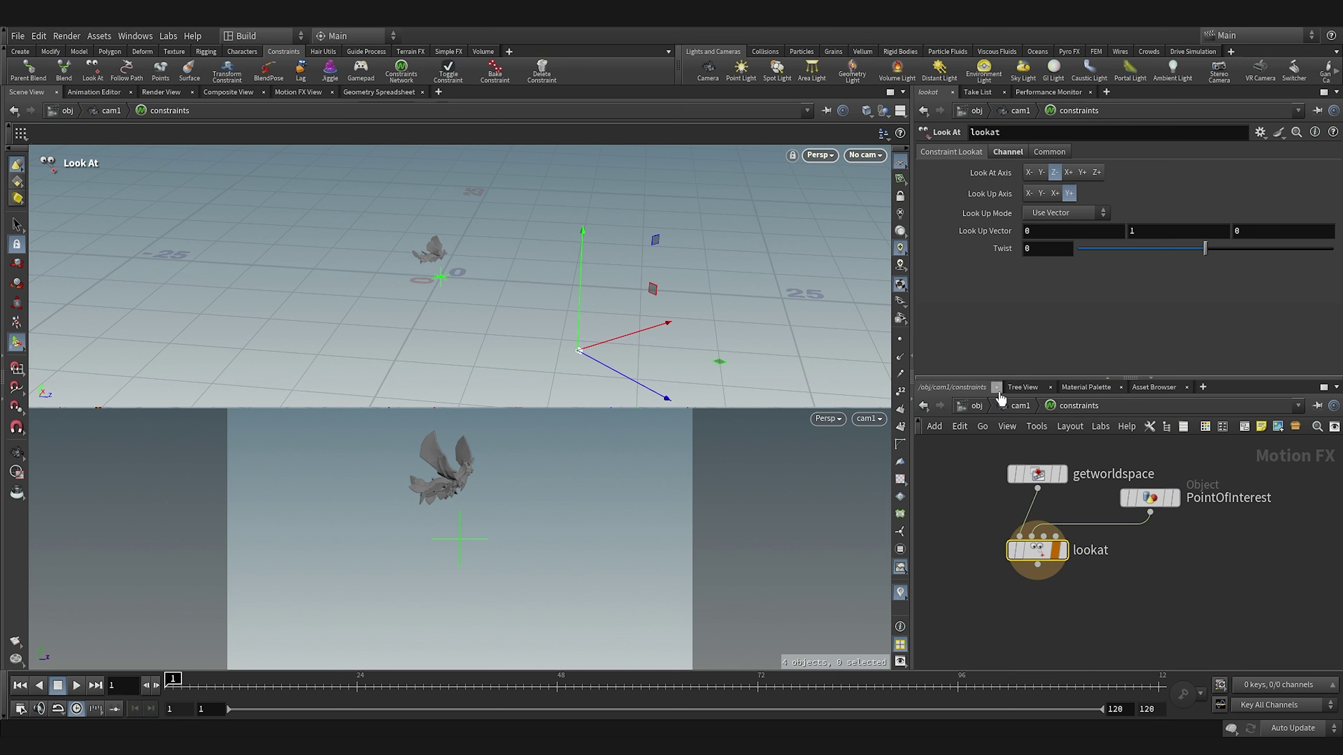
click(1096, 590)
key(u)
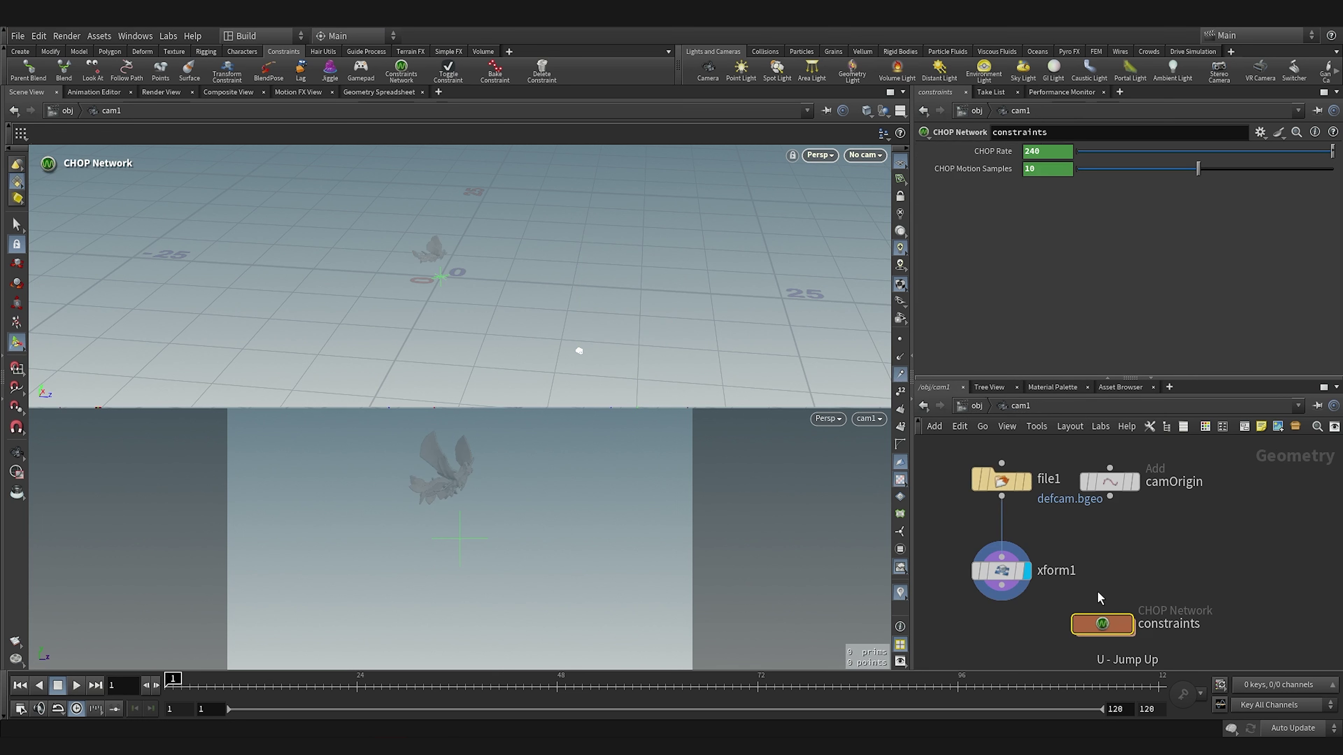
Place the constraints CHOP network beside xform1 inside cam1 and return to the object level
drag(1115, 603, 1119, 563)
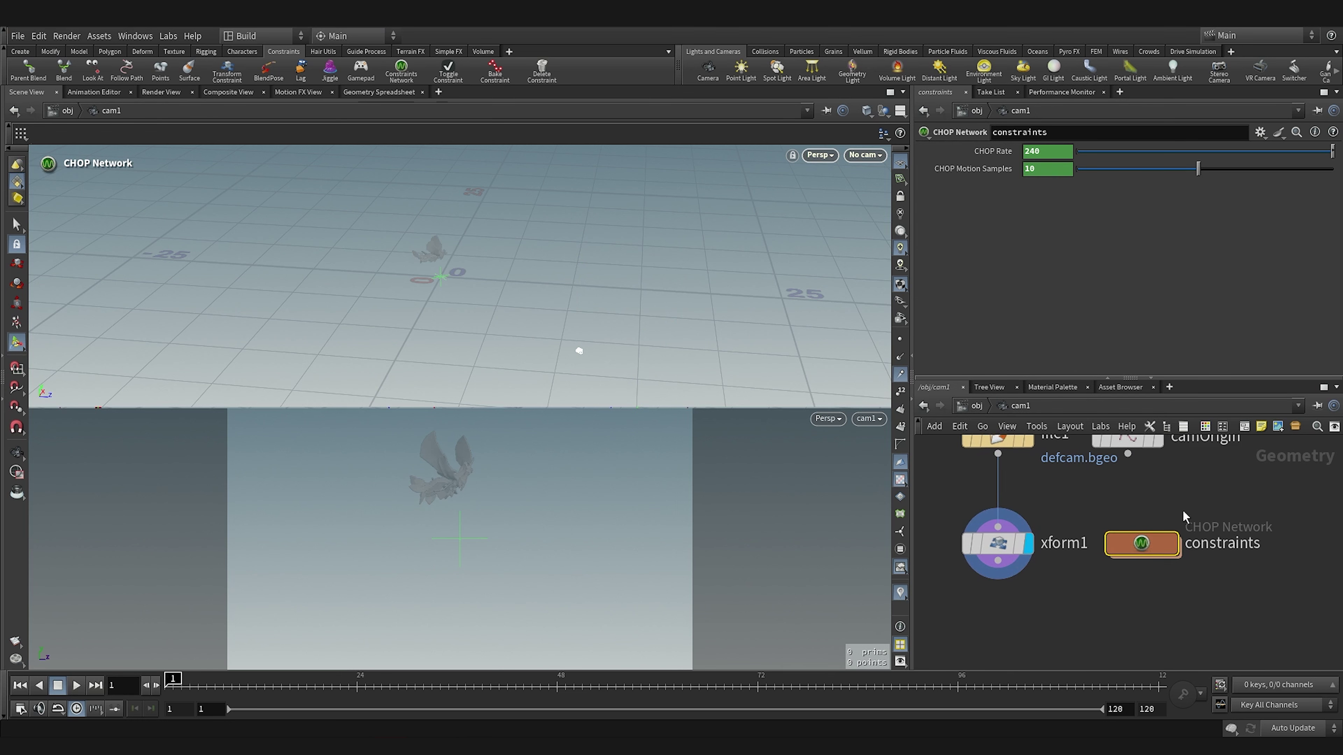
middle_drag(1183, 512, 1184, 553)
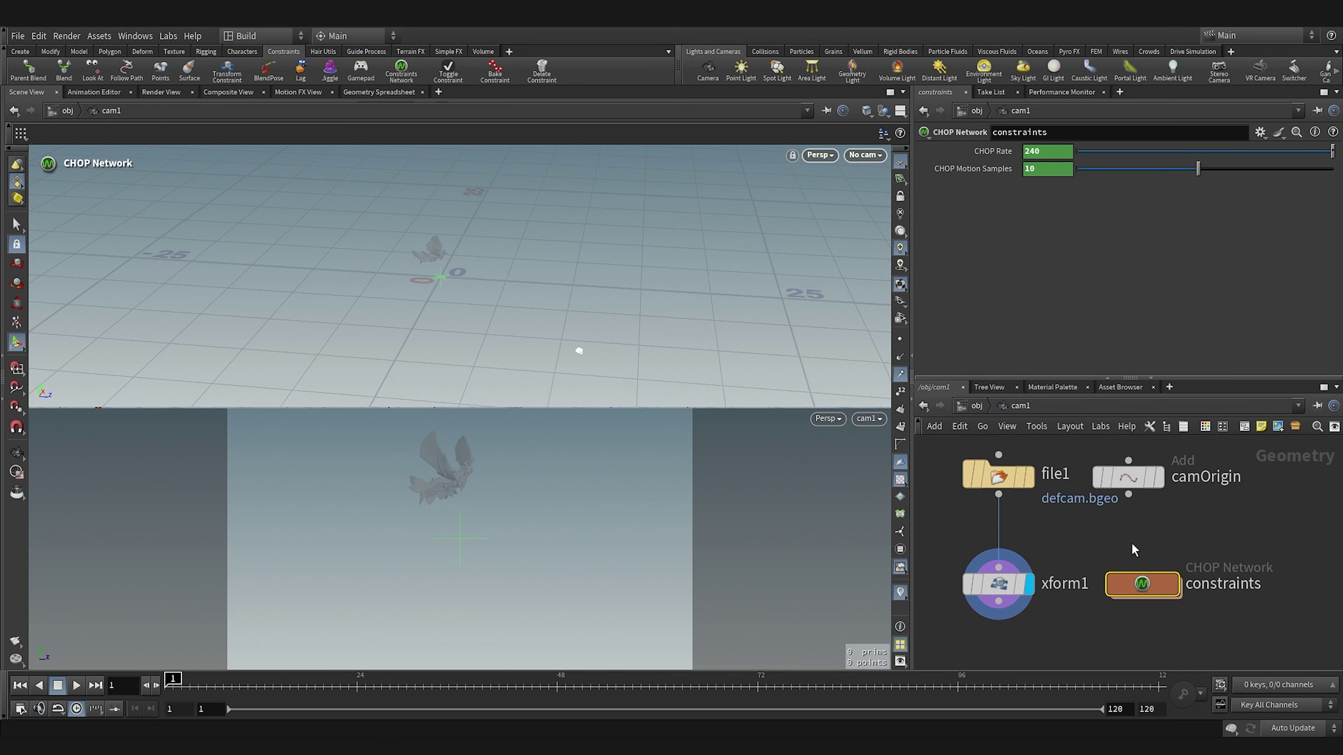
key(u)
Look inside the Center null, and examine the constraint badge on cam1 at the object level
mouse_move(1047, 635)
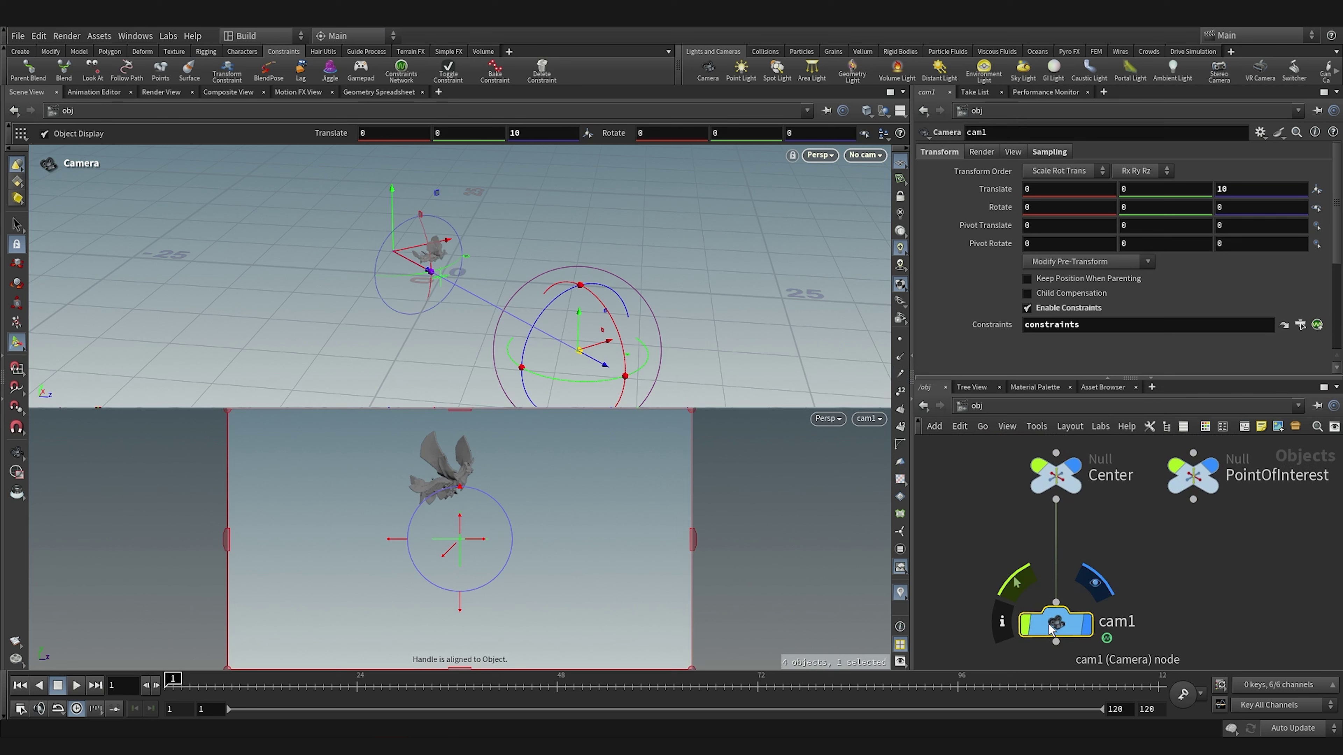
middle_drag(1124, 534, 1114, 566)
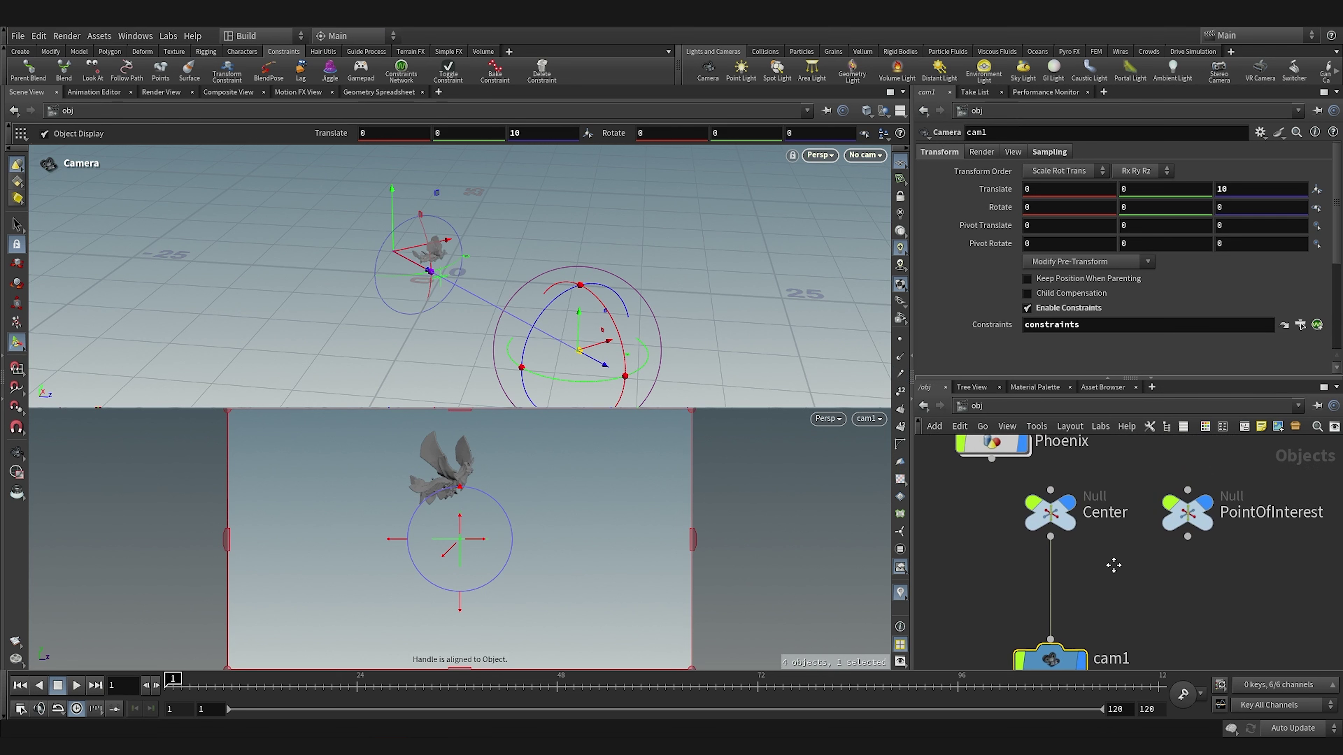
double_click(1050, 512)
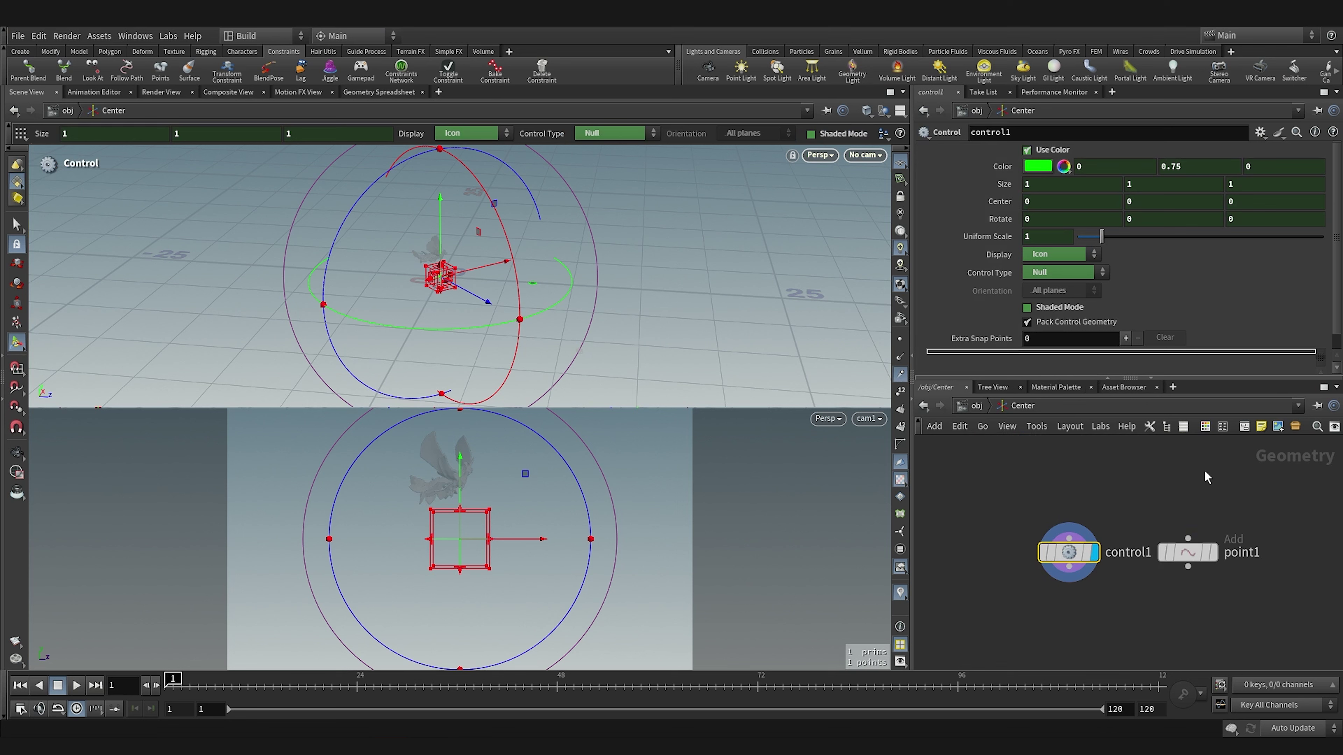
key(u)
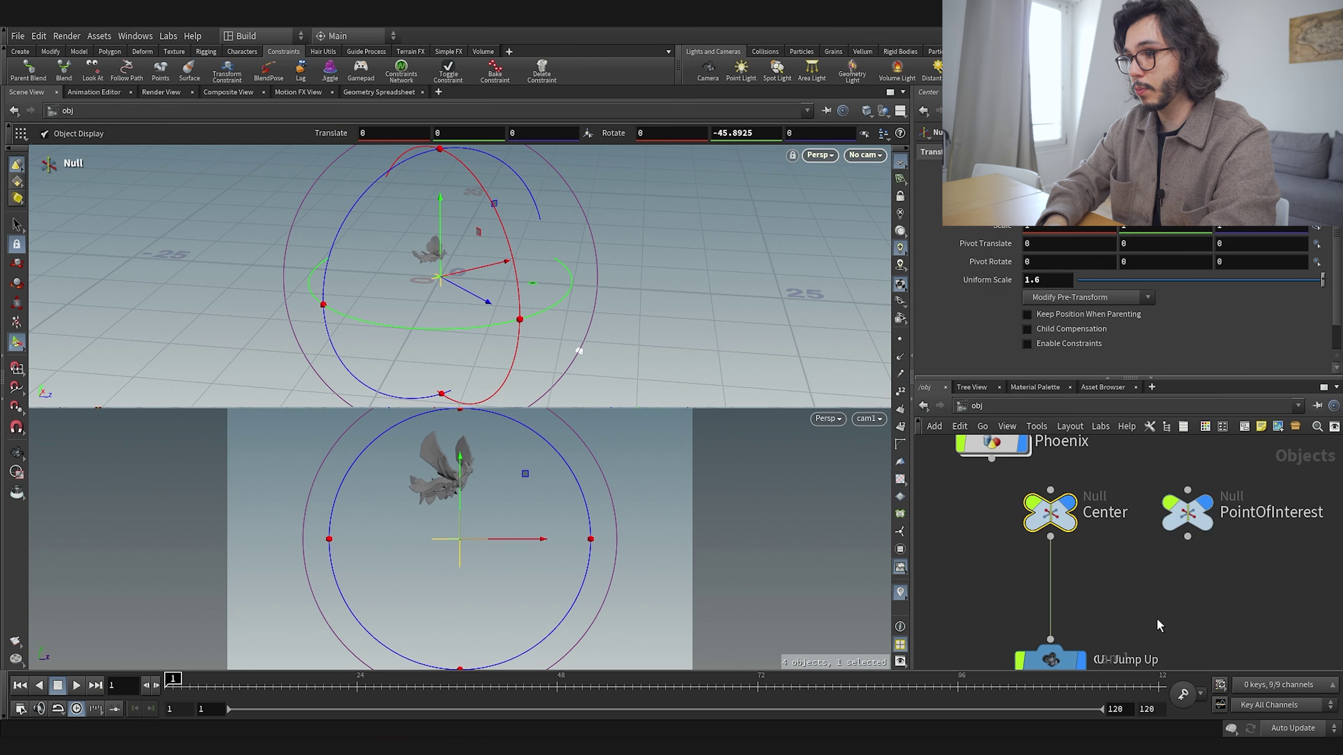
middle_drag(1146, 555, 1137, 518)
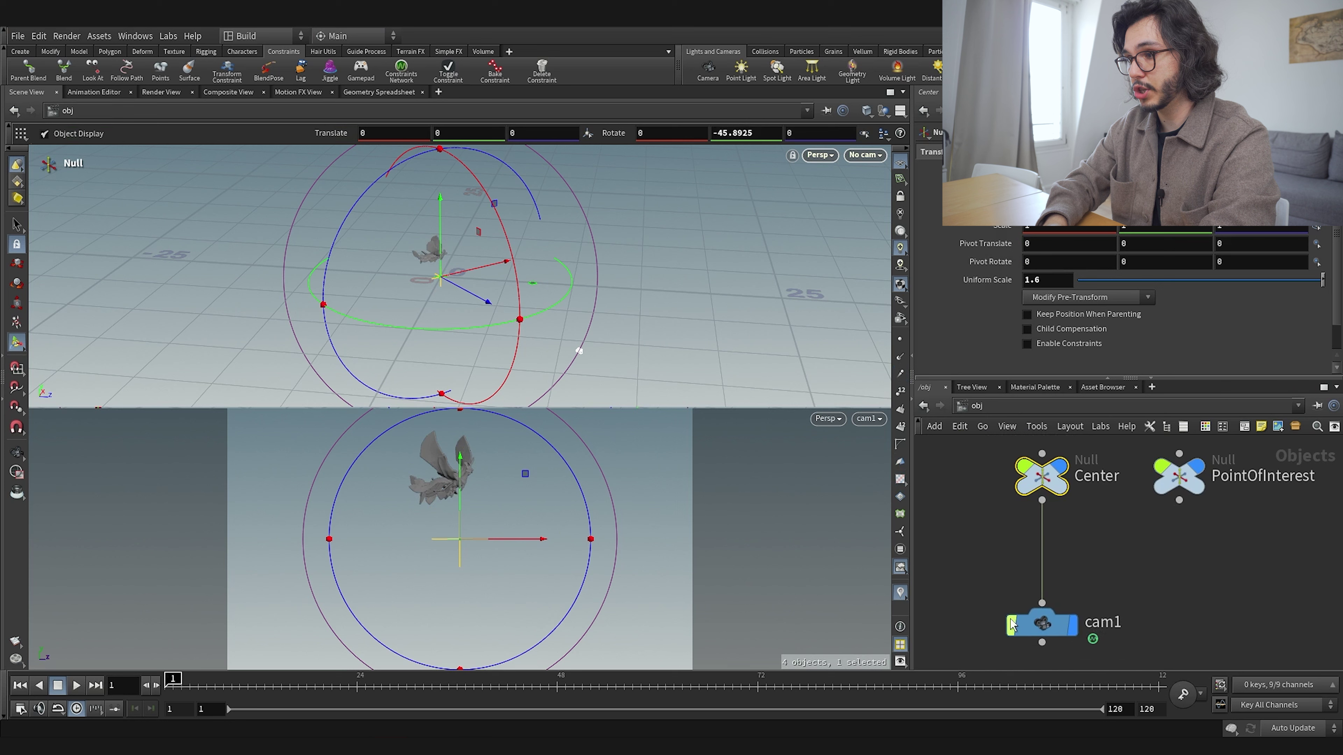
click(1042, 642)
click(979, 634)
middle_drag(972, 607, 970, 544)
click(1016, 561)
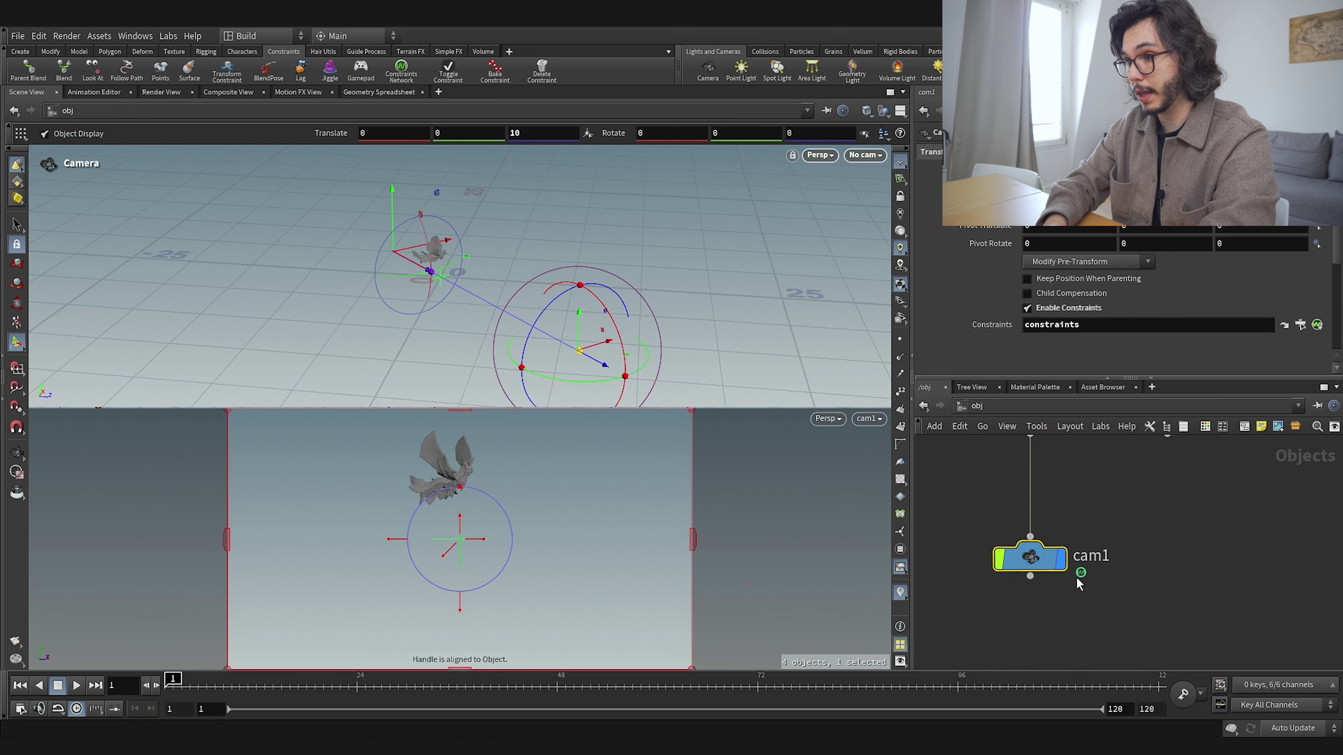
scroll(1082, 582, up, 3)
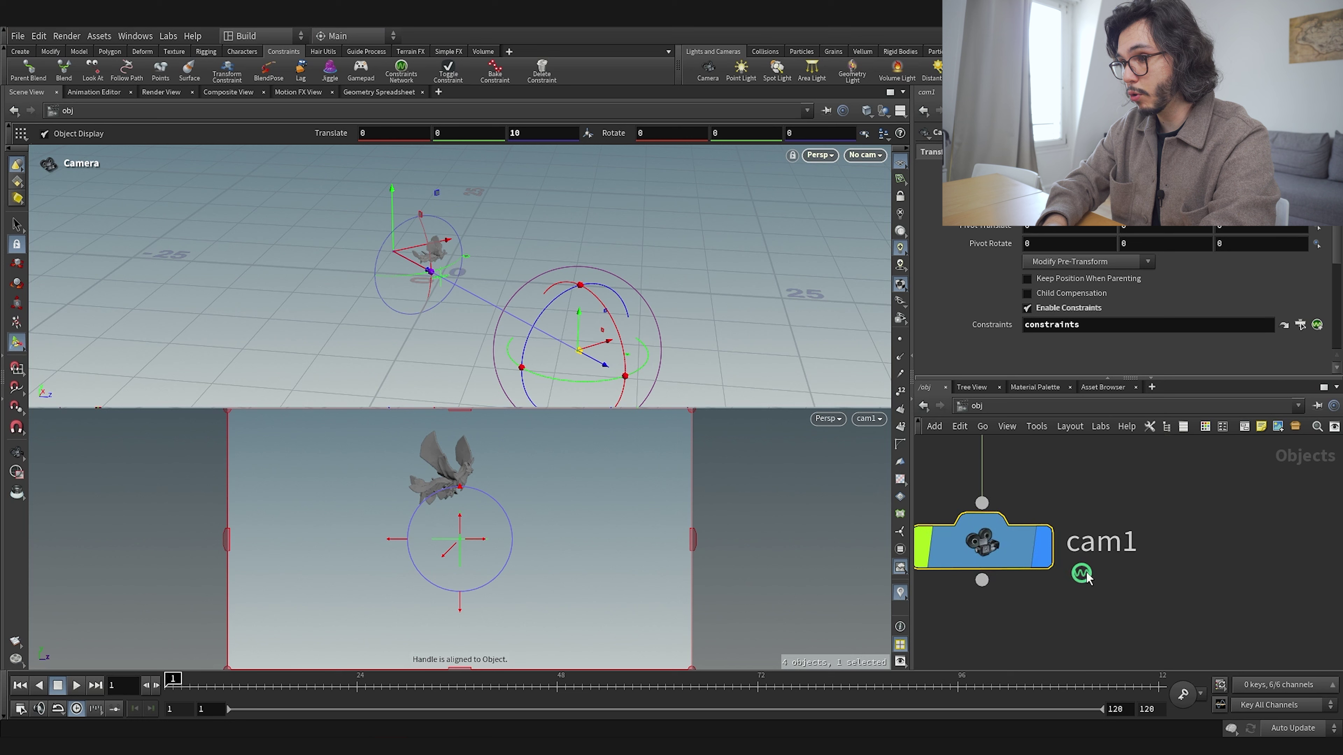
scroll(1144, 528, down, 5)
middle_drag(1167, 502, 1173, 586)
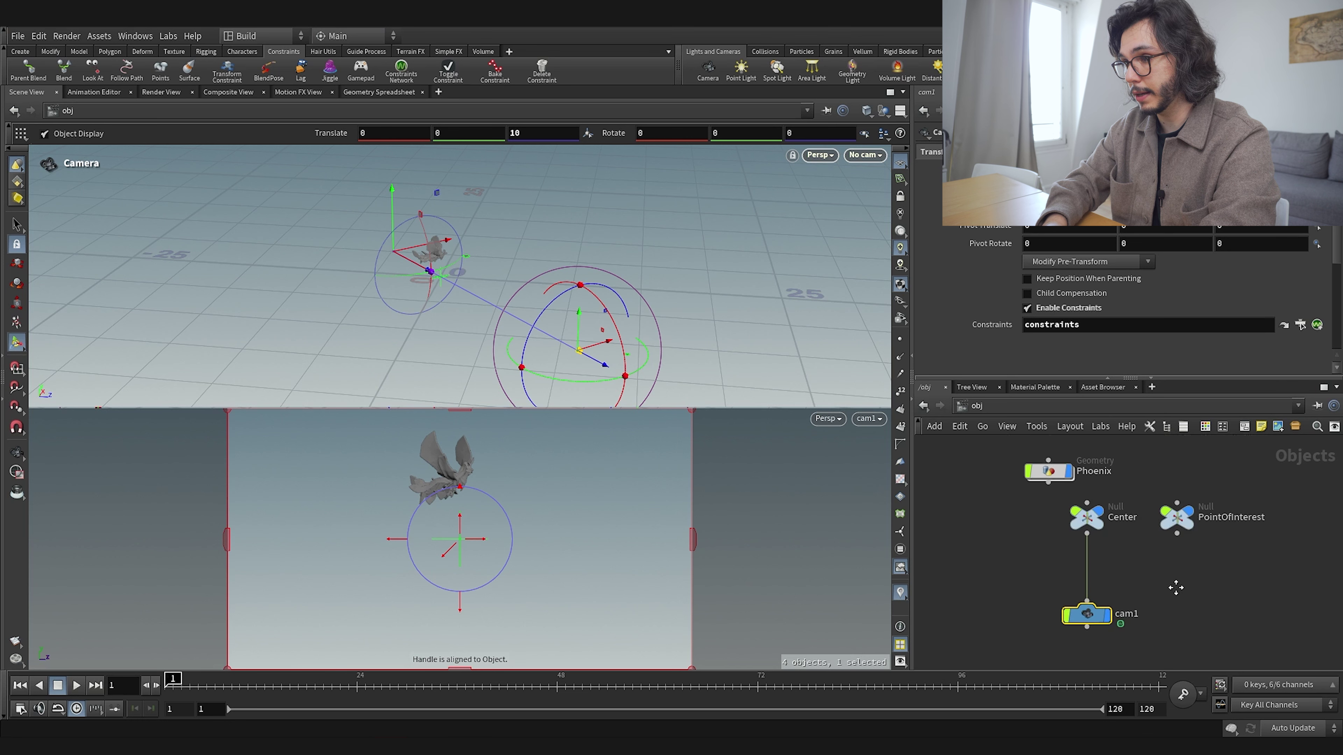
Raise the PointOfInterest null to the phoenix's body, about 1.64 in Y
click(1179, 521)
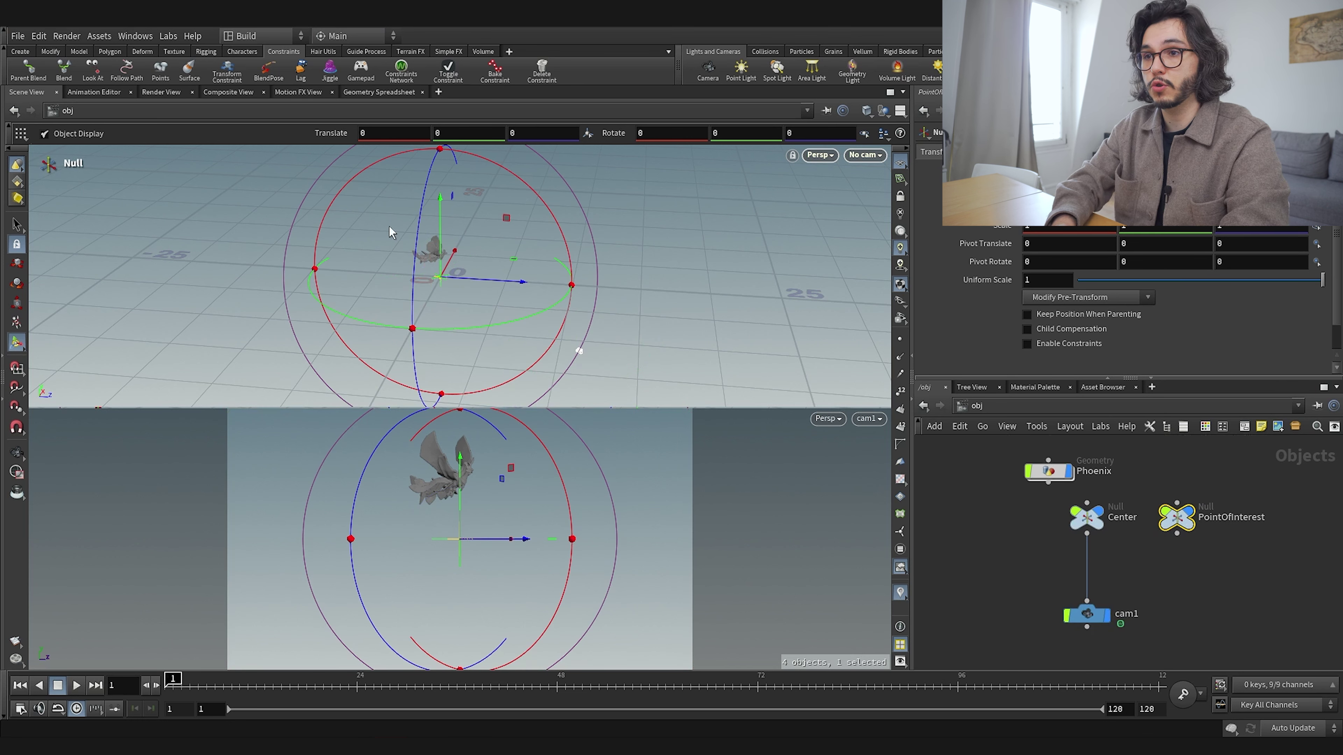
mouse_move(440, 209)
mouse_down()
mouse_move(441, 197)
mouse_move(443, 222)
mouse_move(438, 189)
mouse_up()
scroll(437, 258, up, 3)
scroll(437, 258, up, 5)
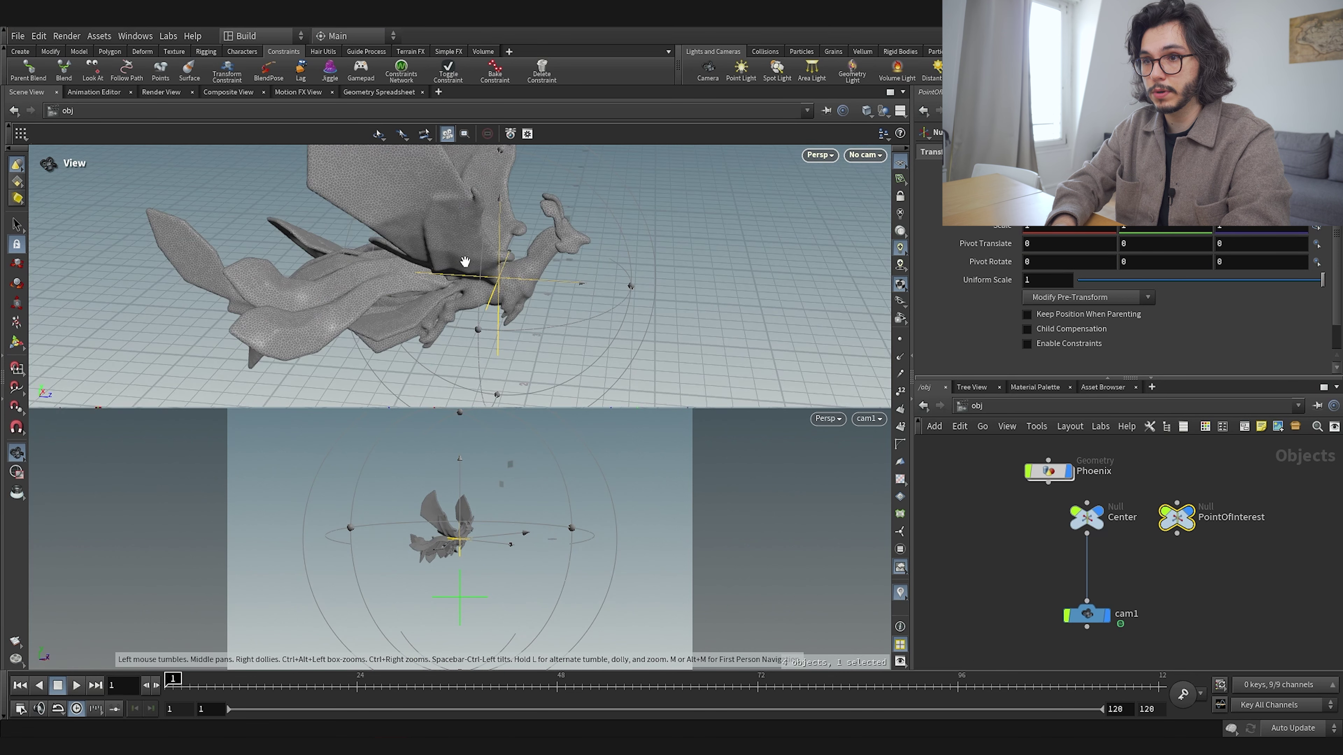
key(Return)
drag(502, 203, 510, 207)
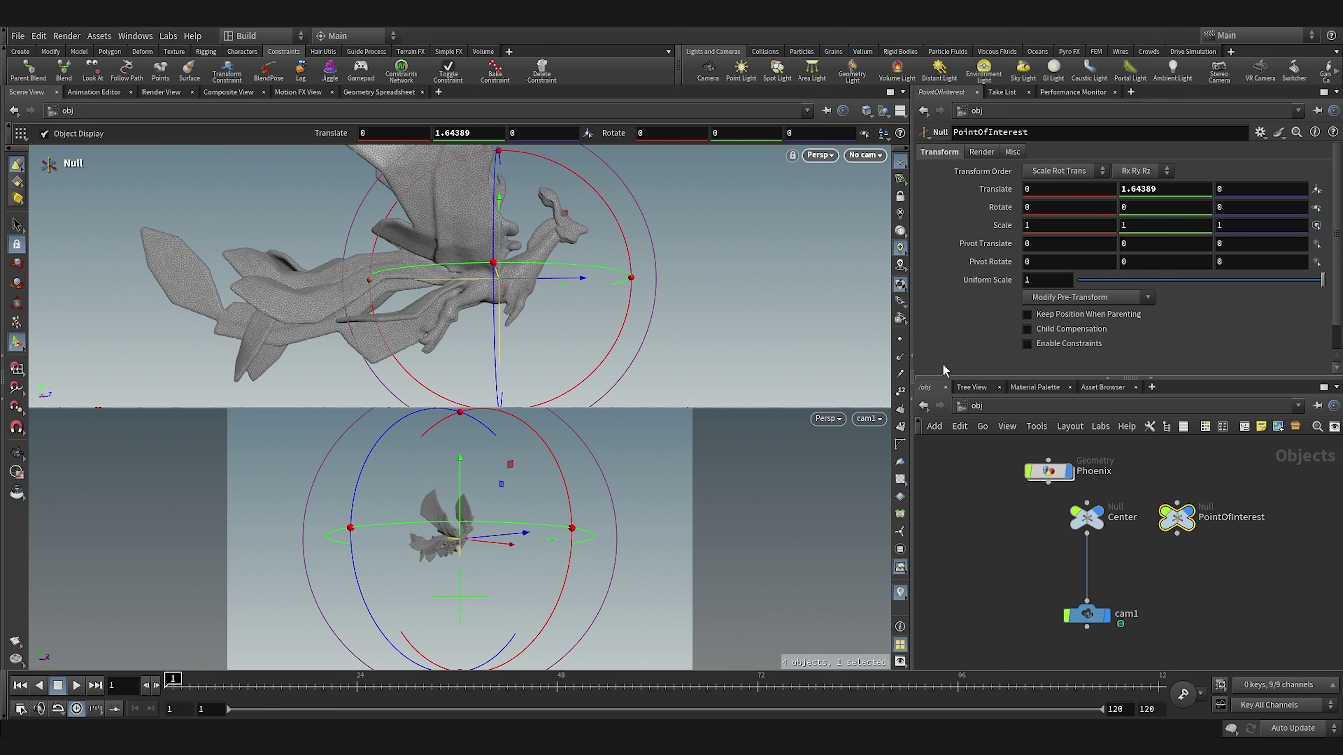
Move the Center and PointOfInterest nodes down closer to cam1, keeping them side by side
middle_drag(1116, 553, 1083, 523)
scroll(1082, 518, up, 1)
drag(1061, 479, 1069, 516)
drag(1155, 482, 1157, 521)
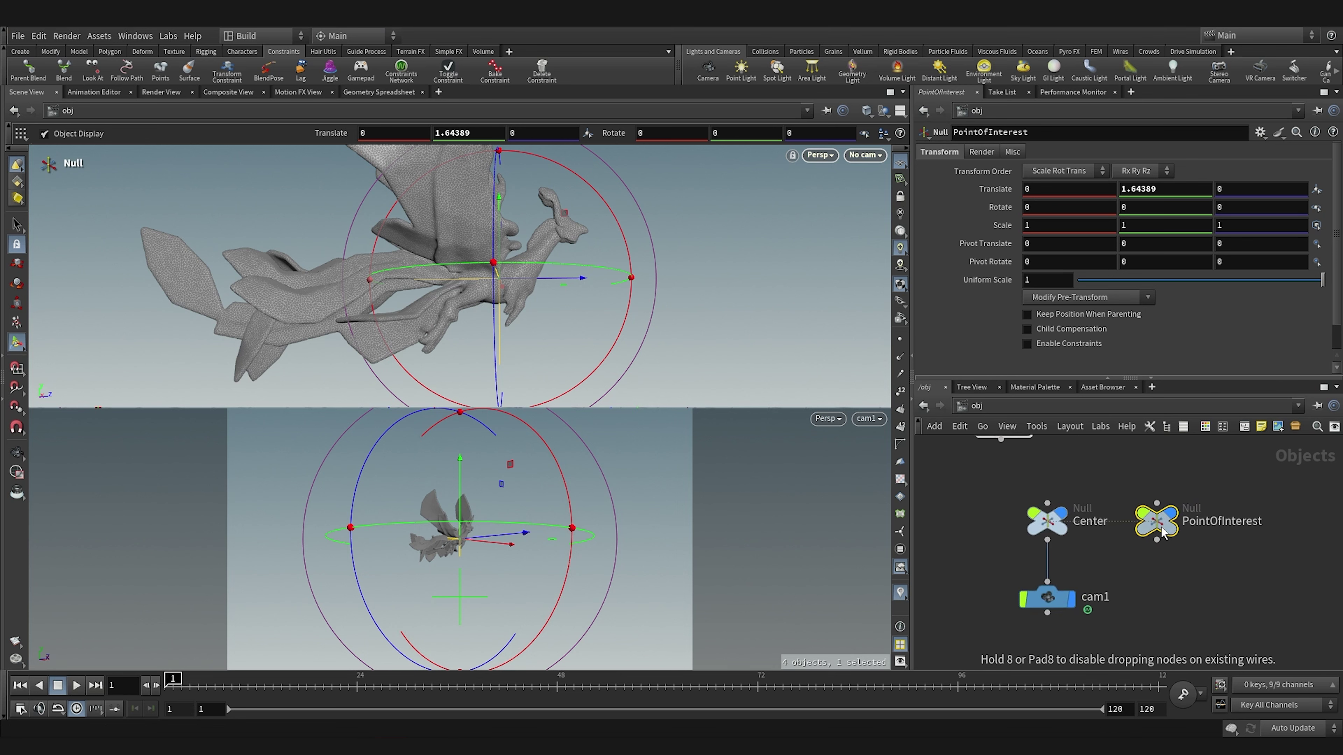
Keyframe the Center null's Y rotation and uniform scale at frame 1, and change its Y rotation to -8.8925 at frame 120
click(1048, 524)
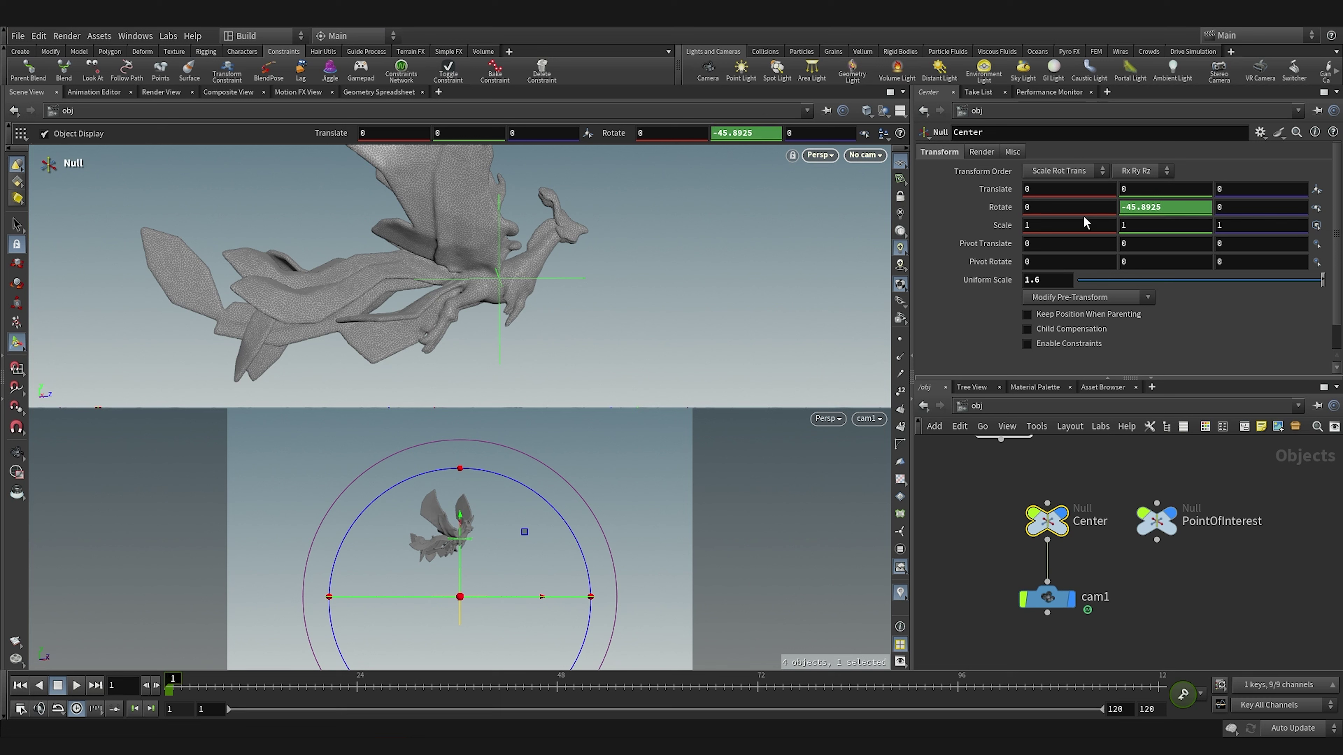
alt+click(1054, 280)
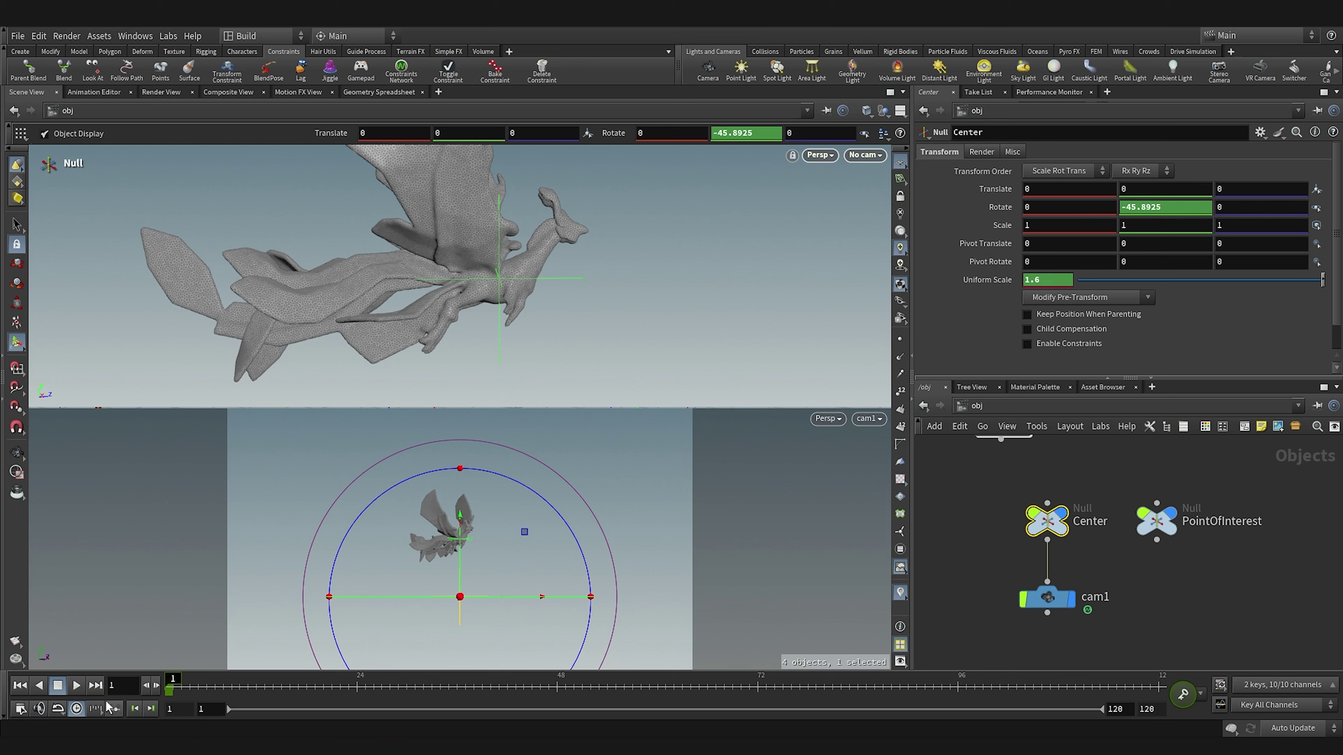
click(94, 686)
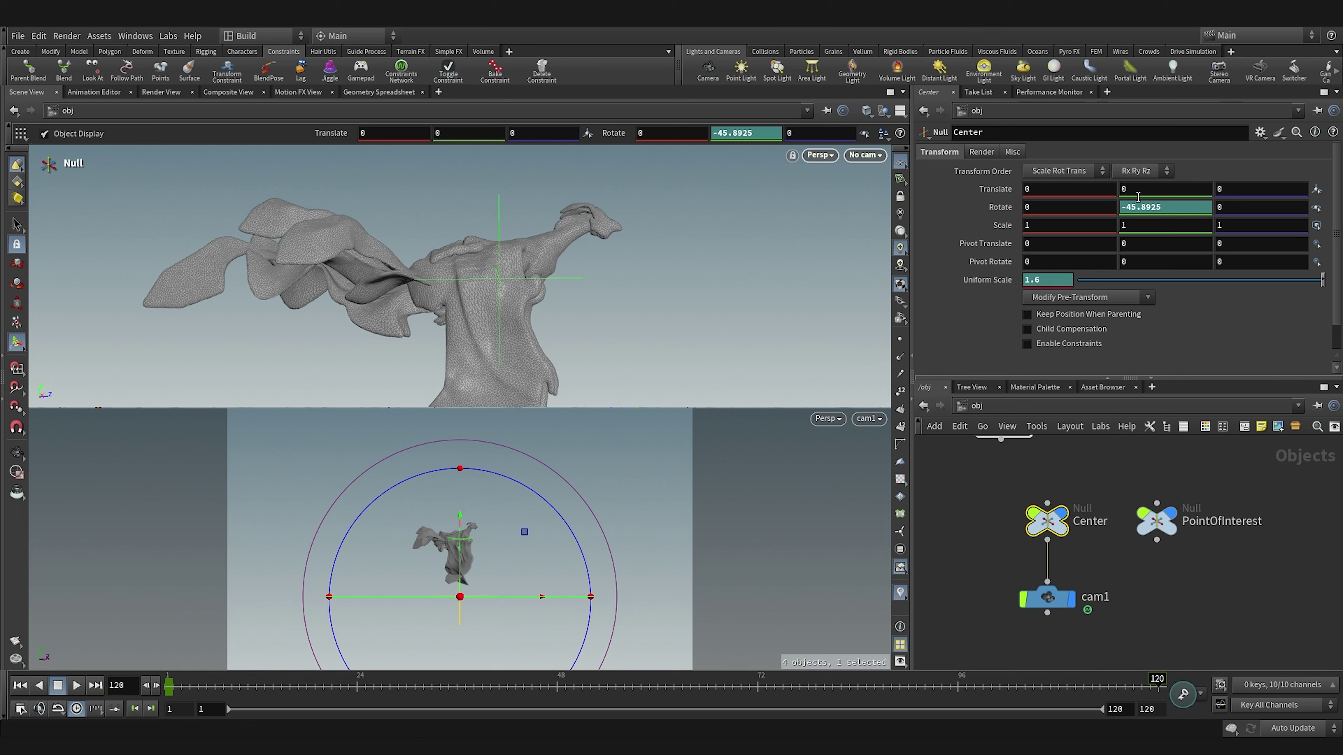
middle_drag(1135, 207, 1303, 210)
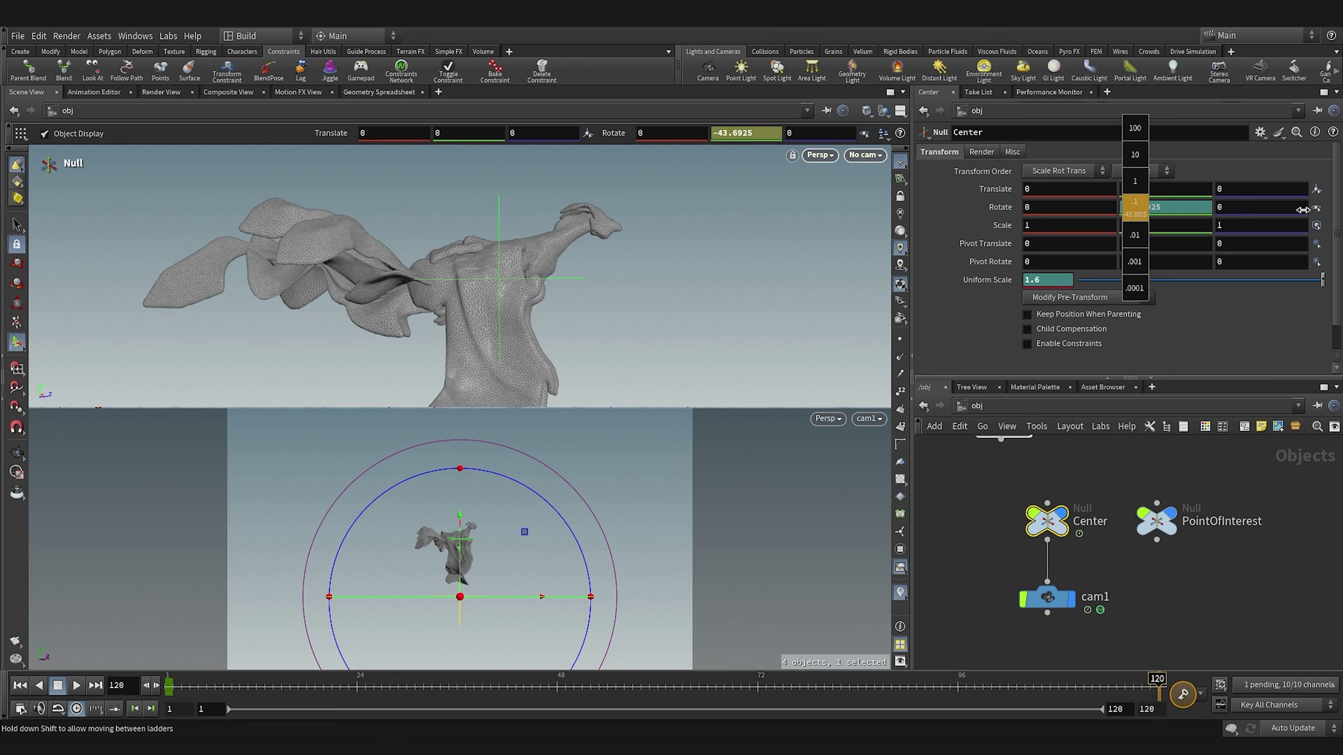
middle_drag(1135, 208, 1338, 180)
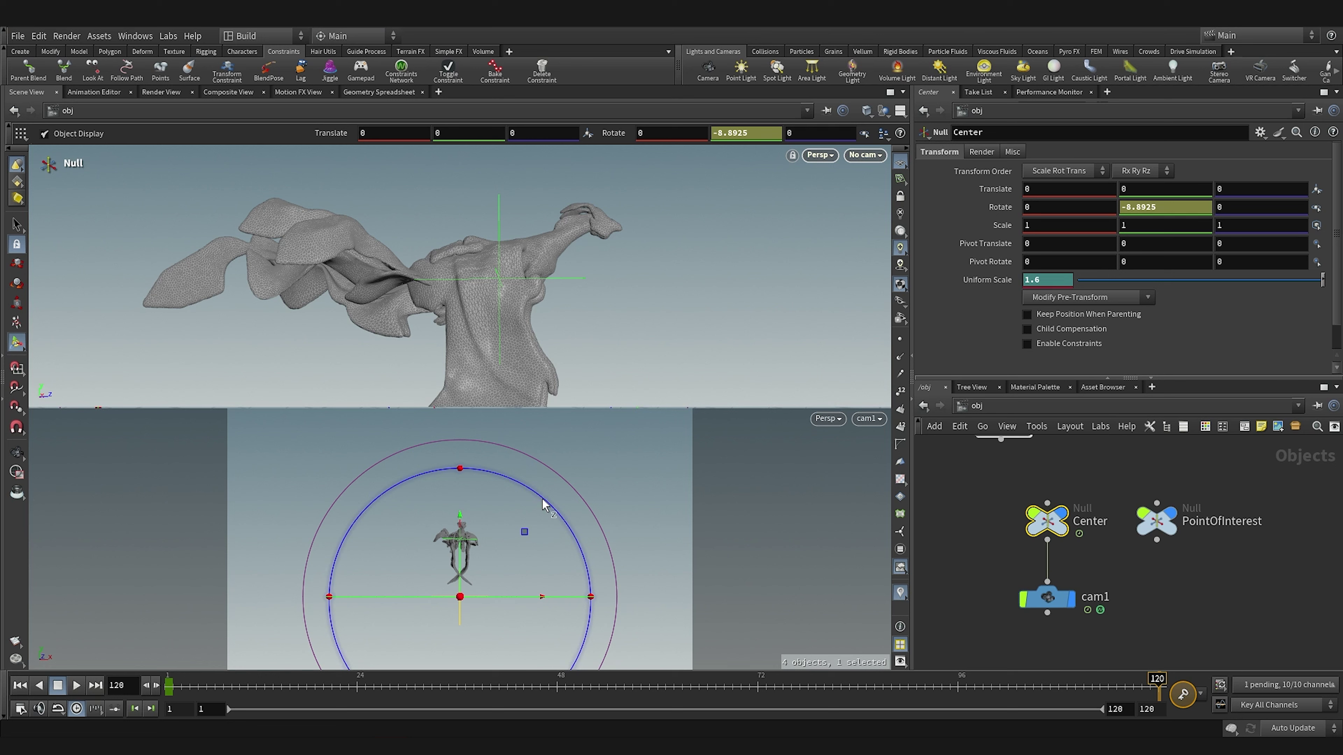
Switch the viewport layout to Single View
key(c)
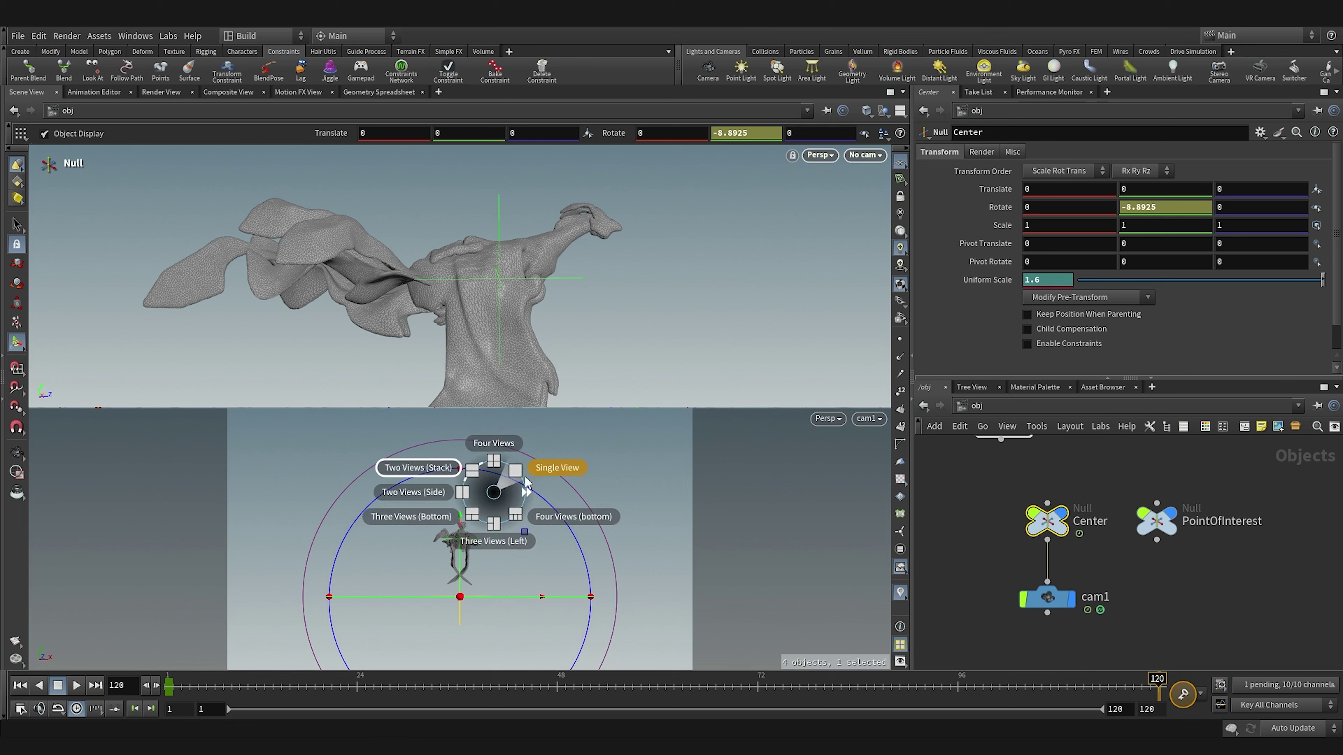
click(501, 469)
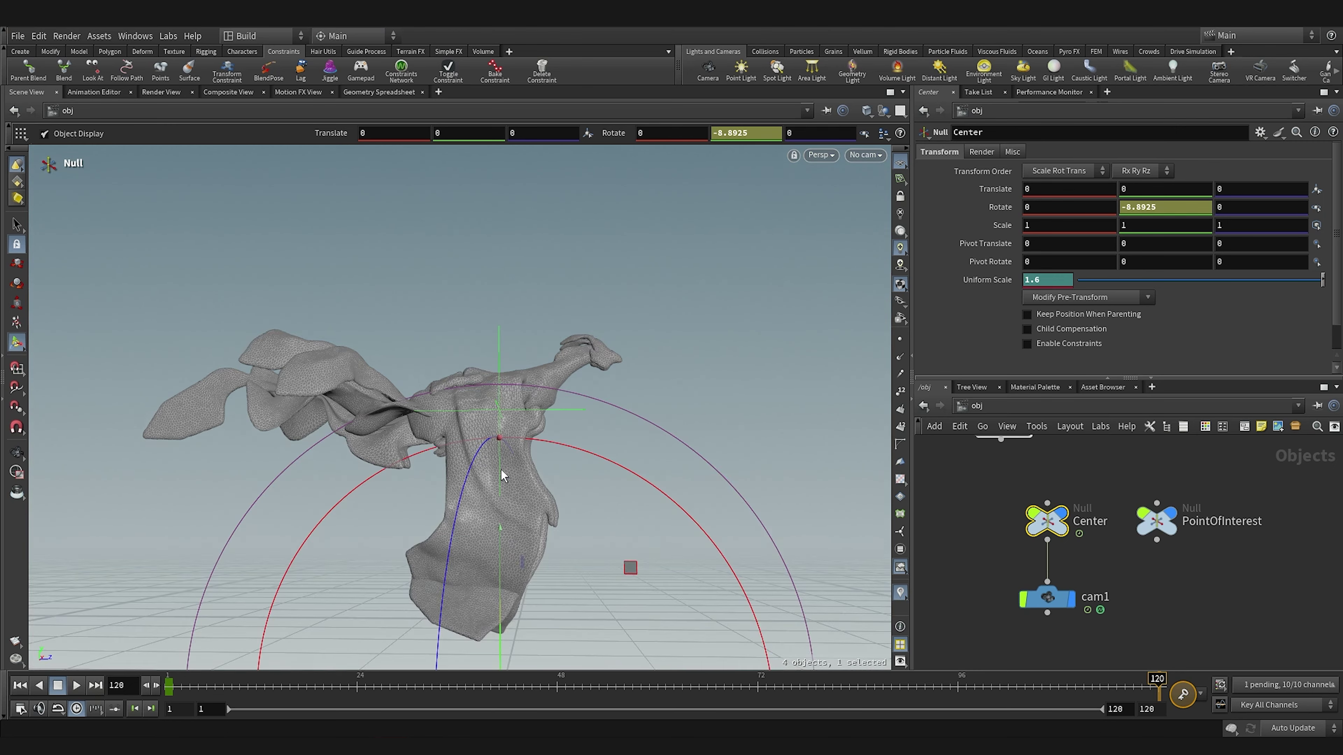
scroll(618, 476, up, 1)
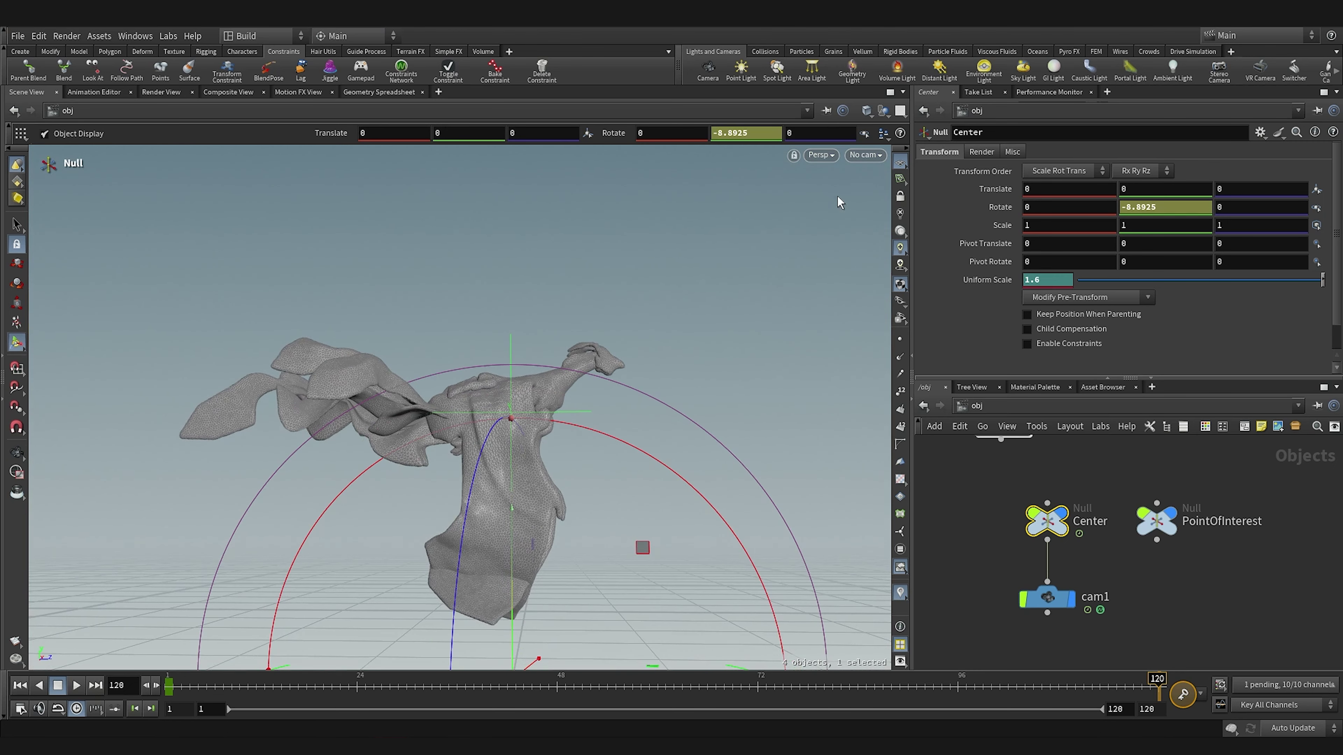
Look through cam1 and keyframe the Center null's Y rotation at 15.7075 on frame 120
click(875, 156)
click(872, 224)
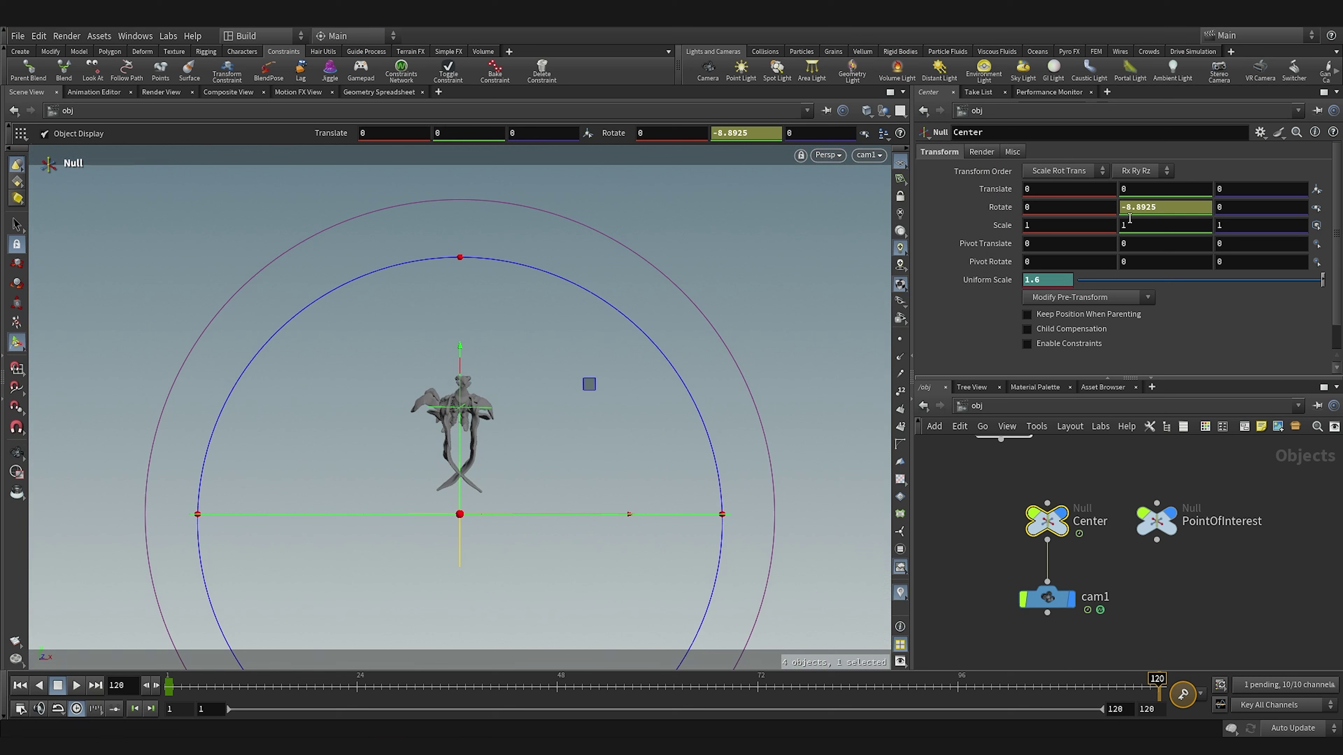
middle_drag(1123, 207, 1265, 442)
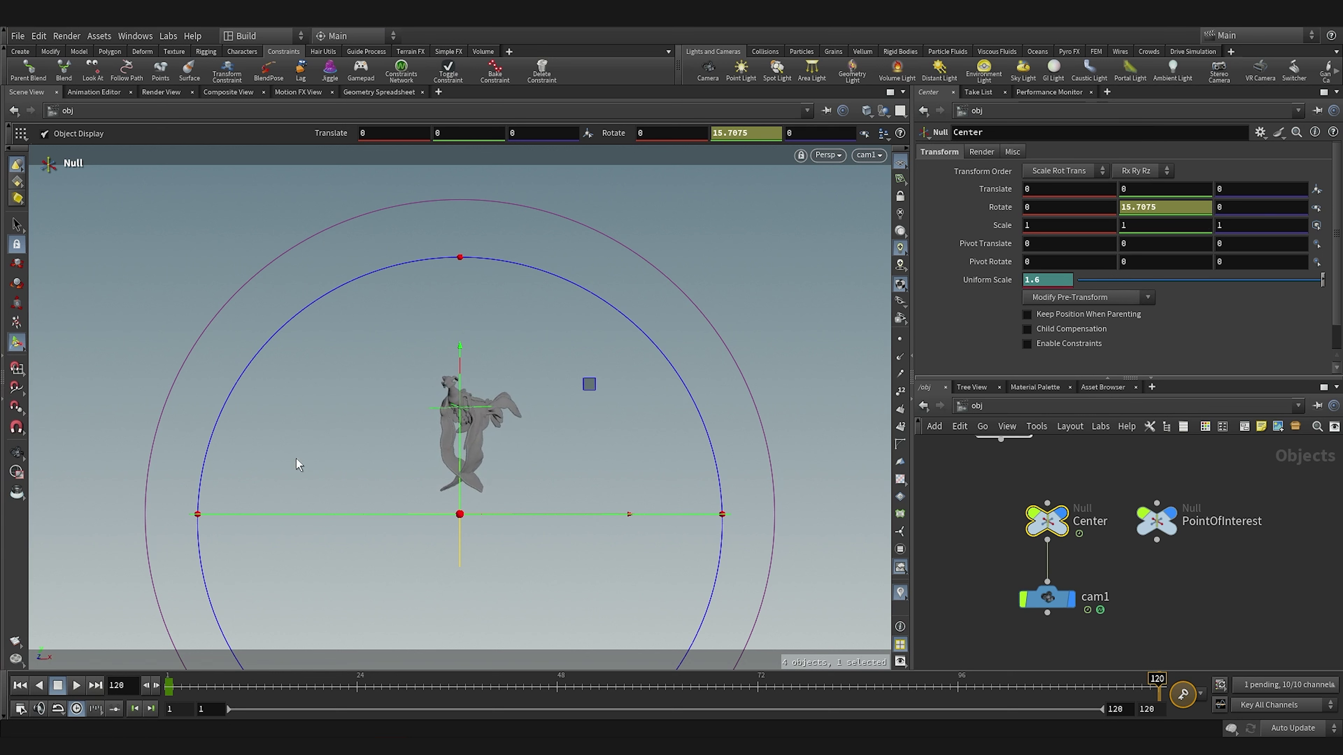
alt+click(1158, 207)
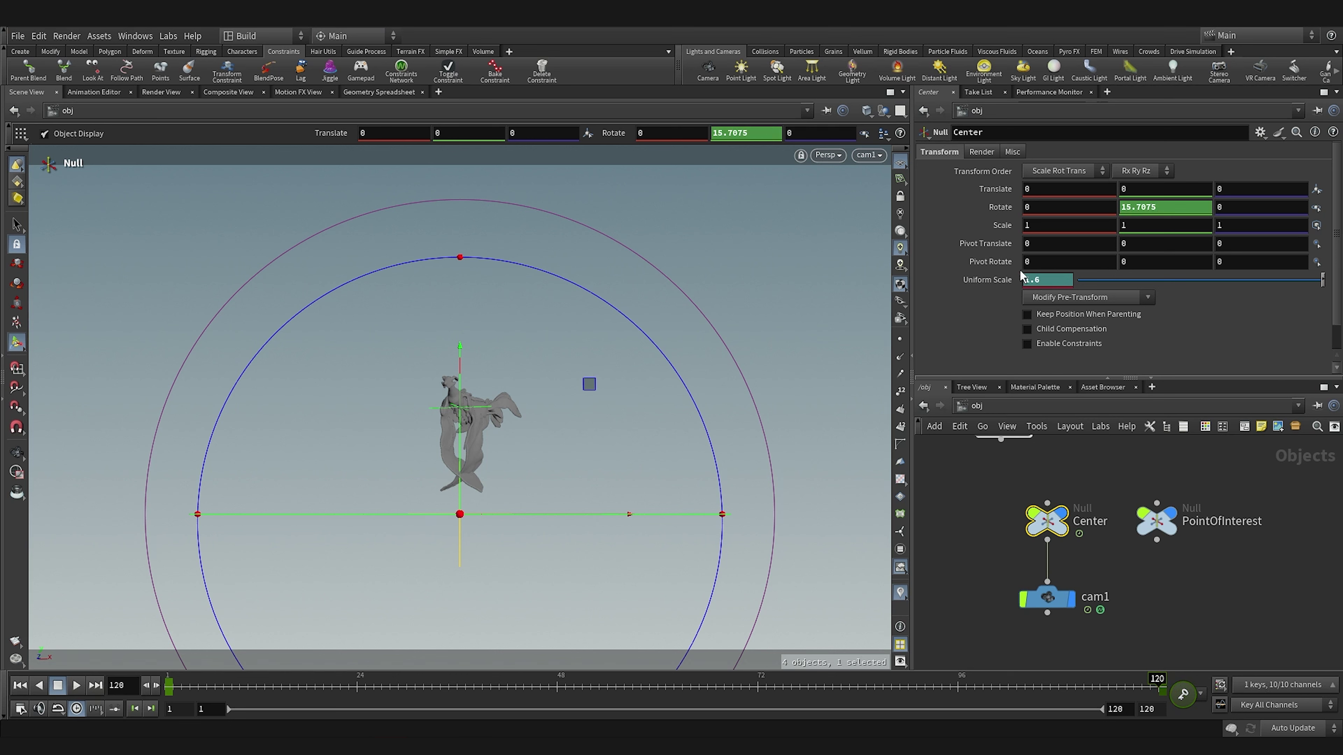
Animate the Center null's uniform scale with 0.8 at frame 120 and 2.5 at frame 1
middle_click(1043, 278)
middle_drag(1027, 276, 983, 260)
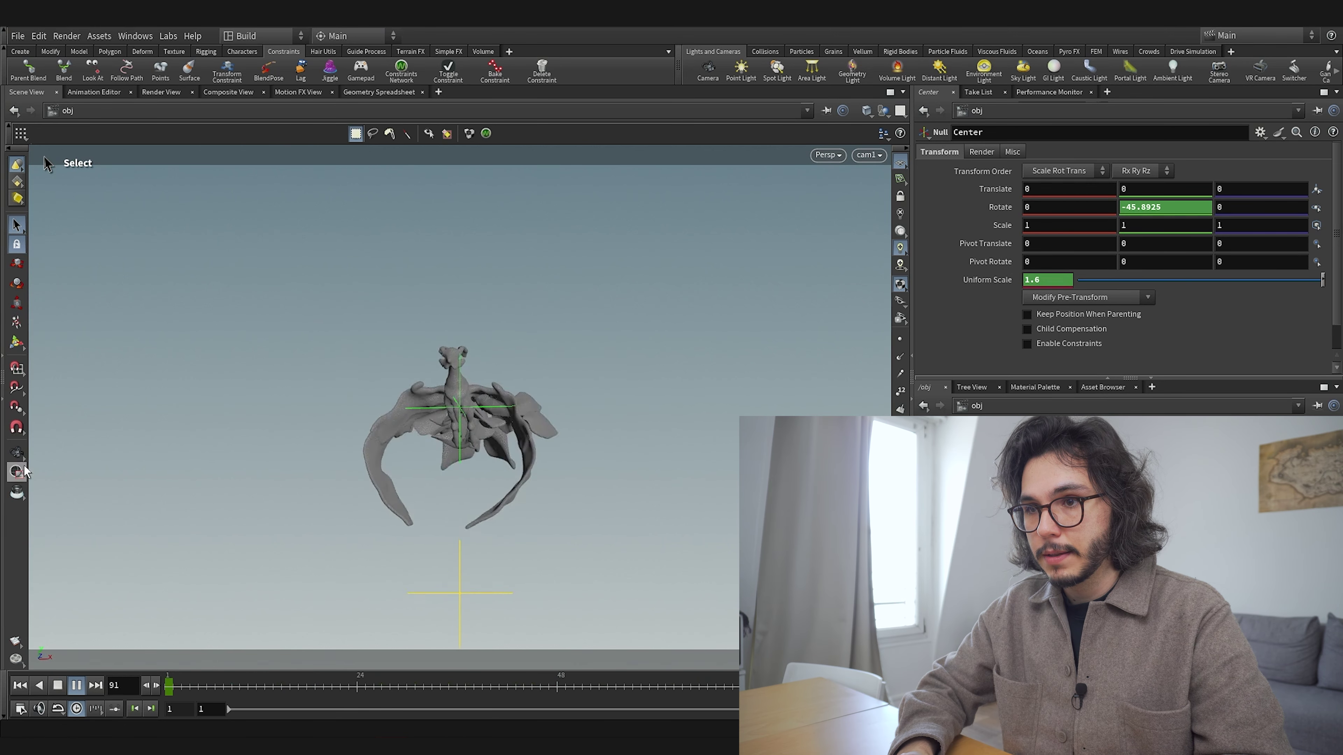
click(58, 685)
click(169, 685)
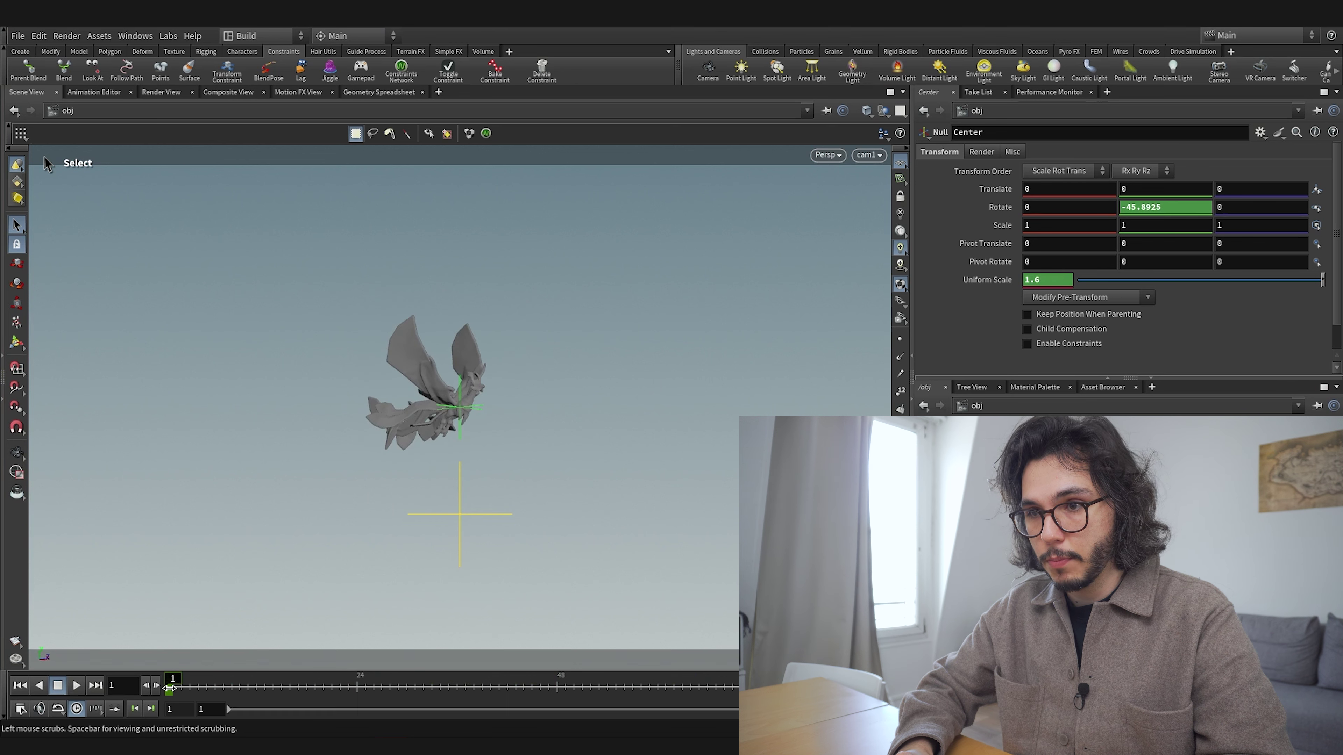
mouse_move(1041, 286)
middle_down()
mouse_move(1081, 290)
mouse_move(1061, 279)
middle_up()
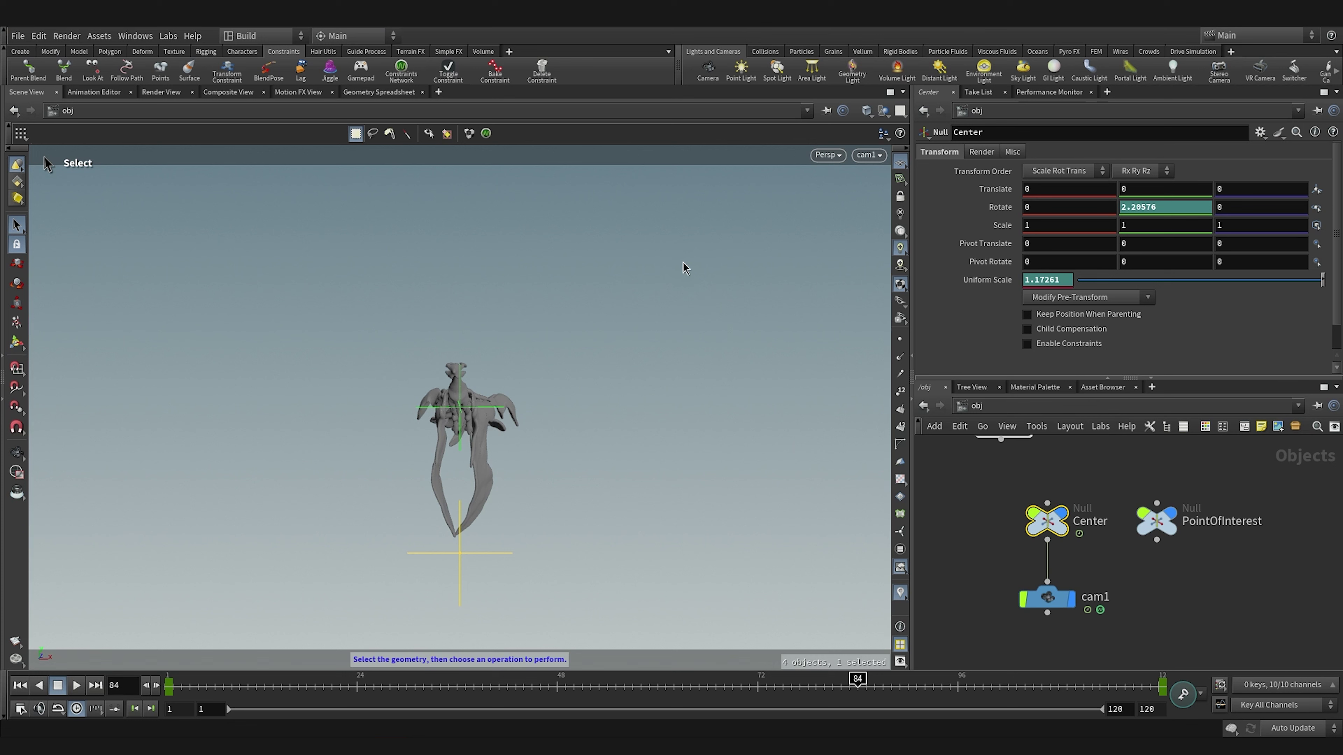
Open the Center null's Uniform Scale curve, make the frame 1 key linear and ease the curve into the frame 120 key
shift+click(1055, 279)
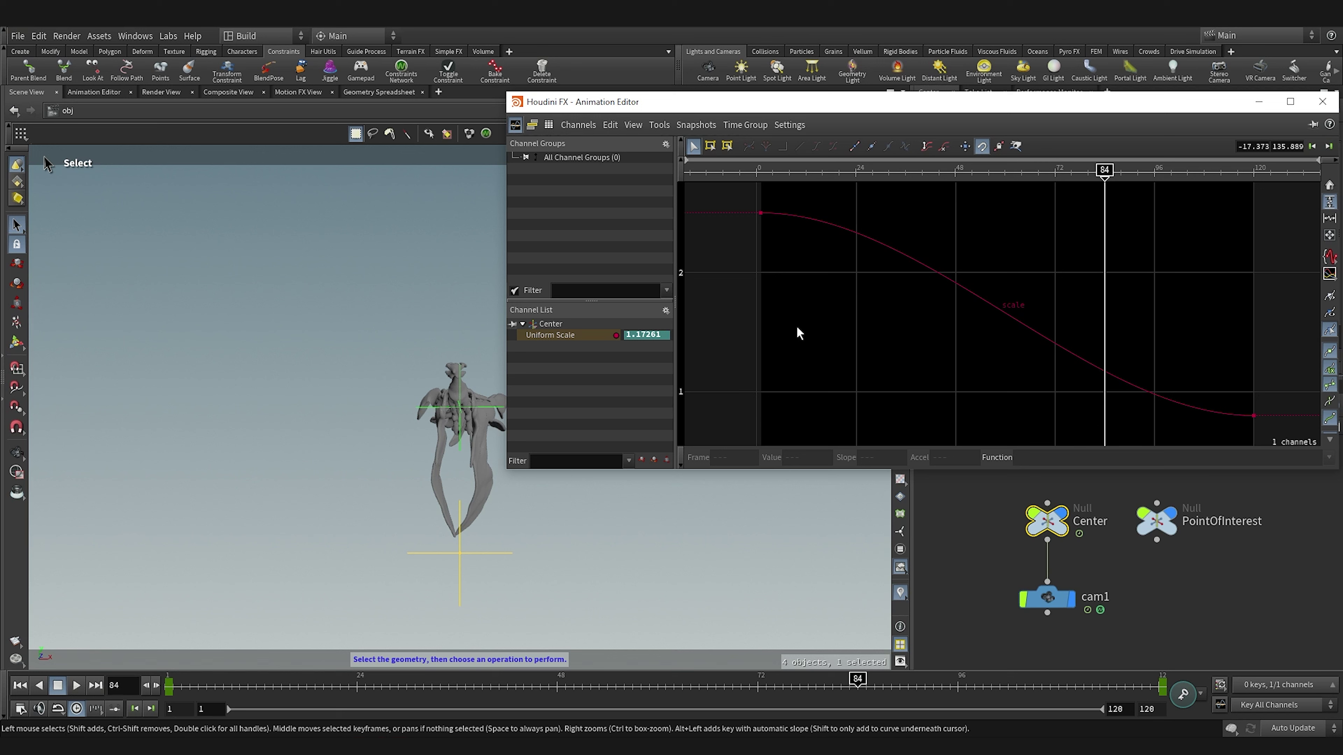
drag(823, 315, 745, 186)
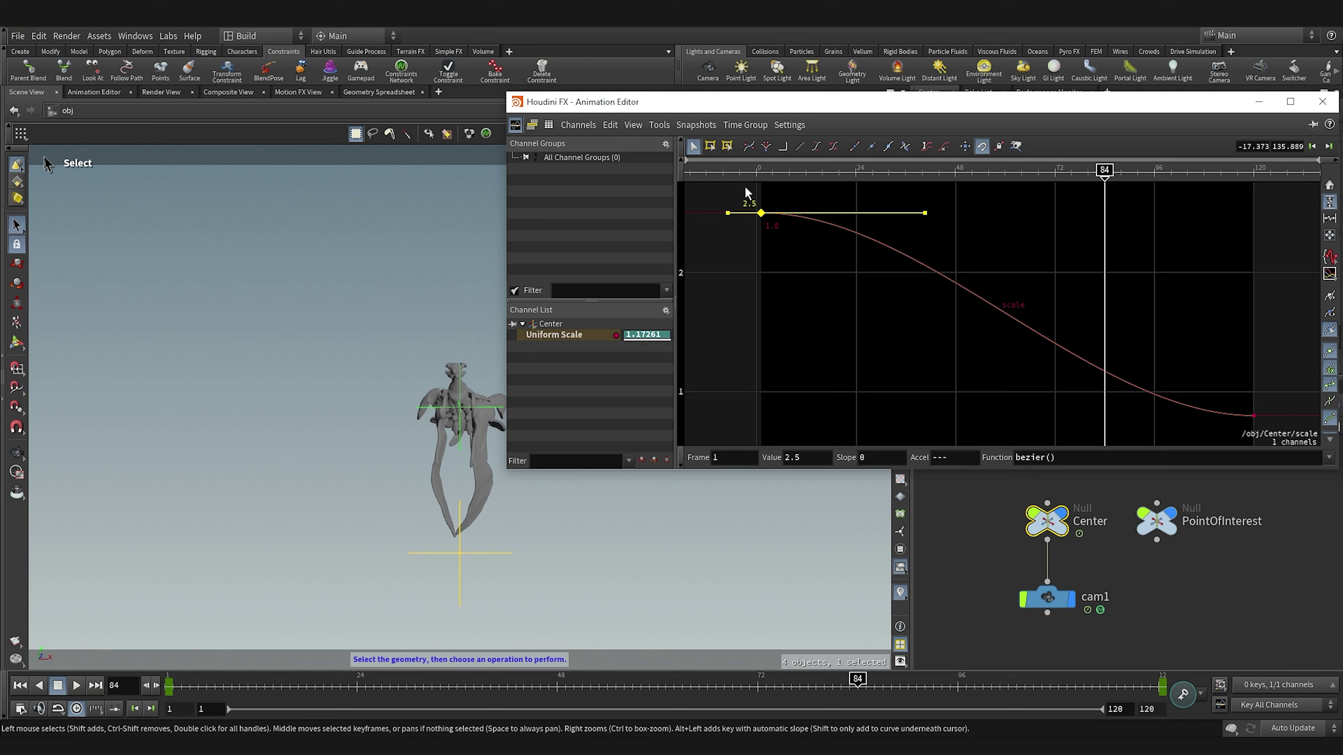
click(799, 145)
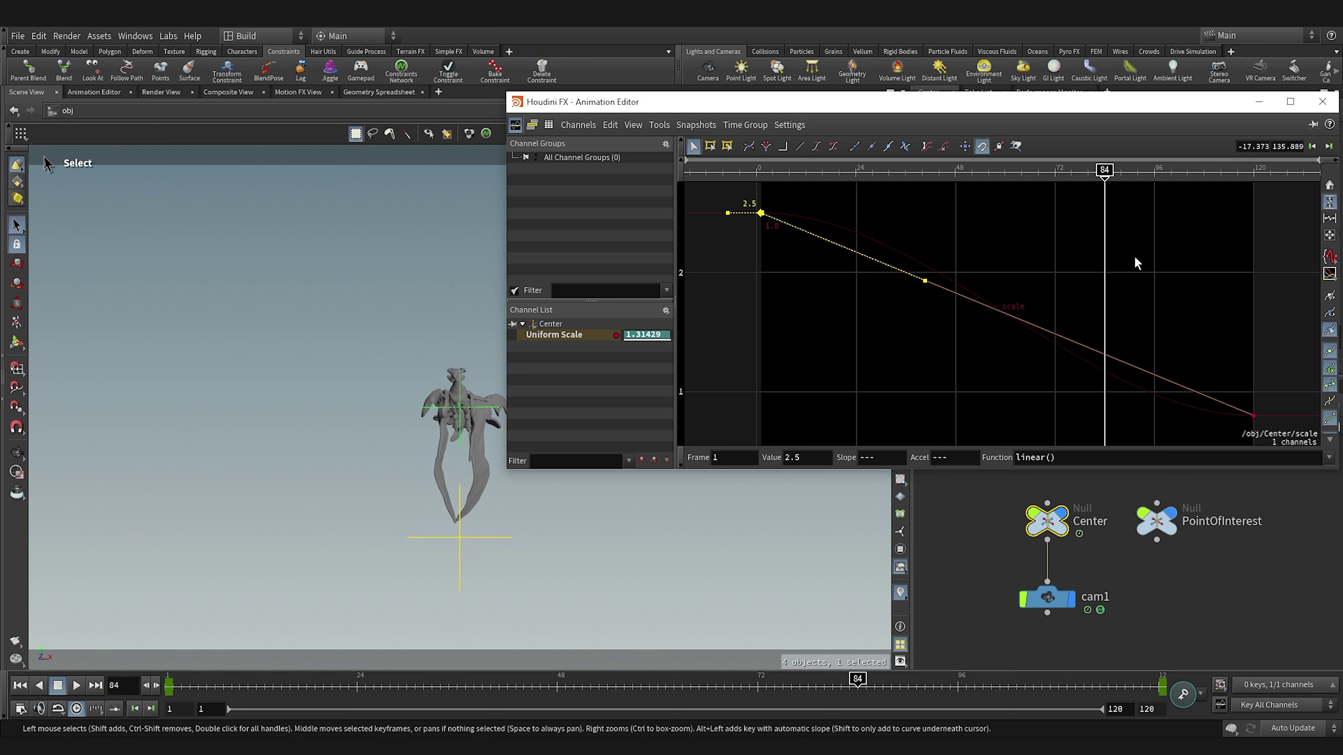
click(1085, 304)
drag(1276, 380, 1219, 438)
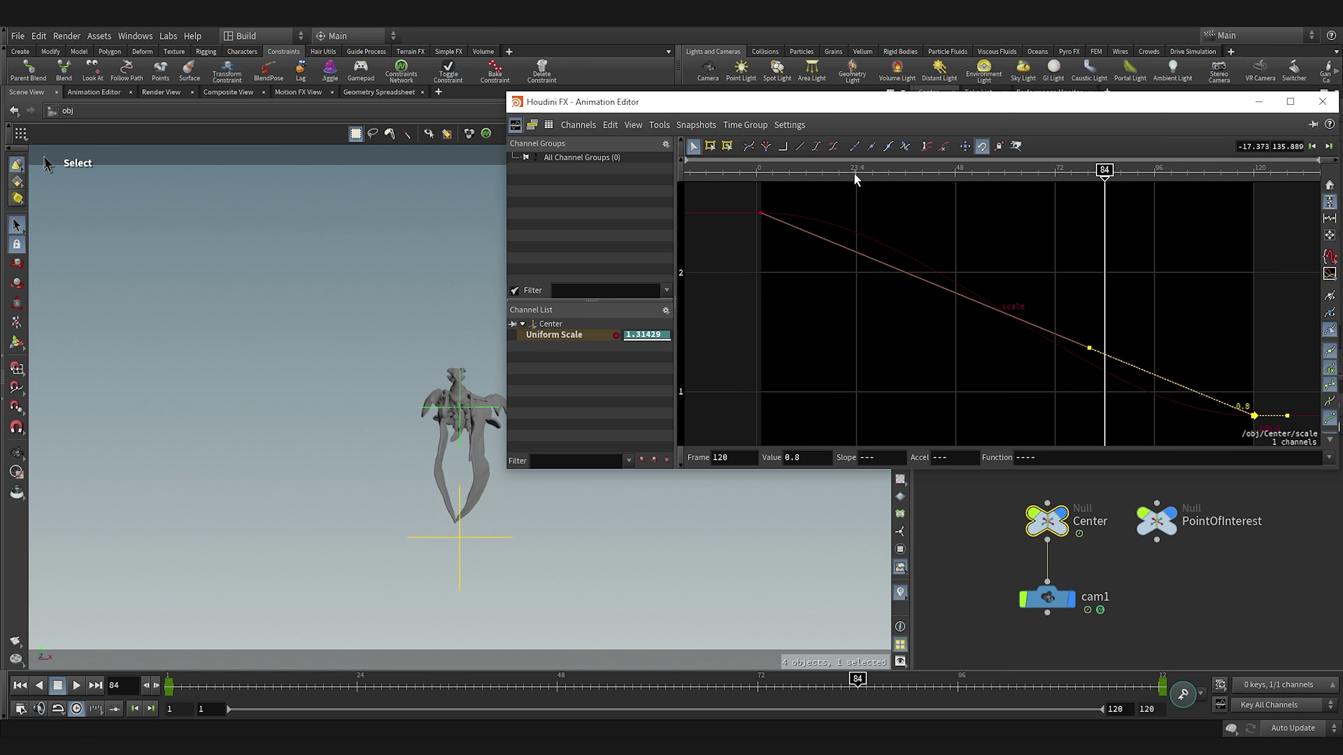
drag(1088, 348, 1030, 412)
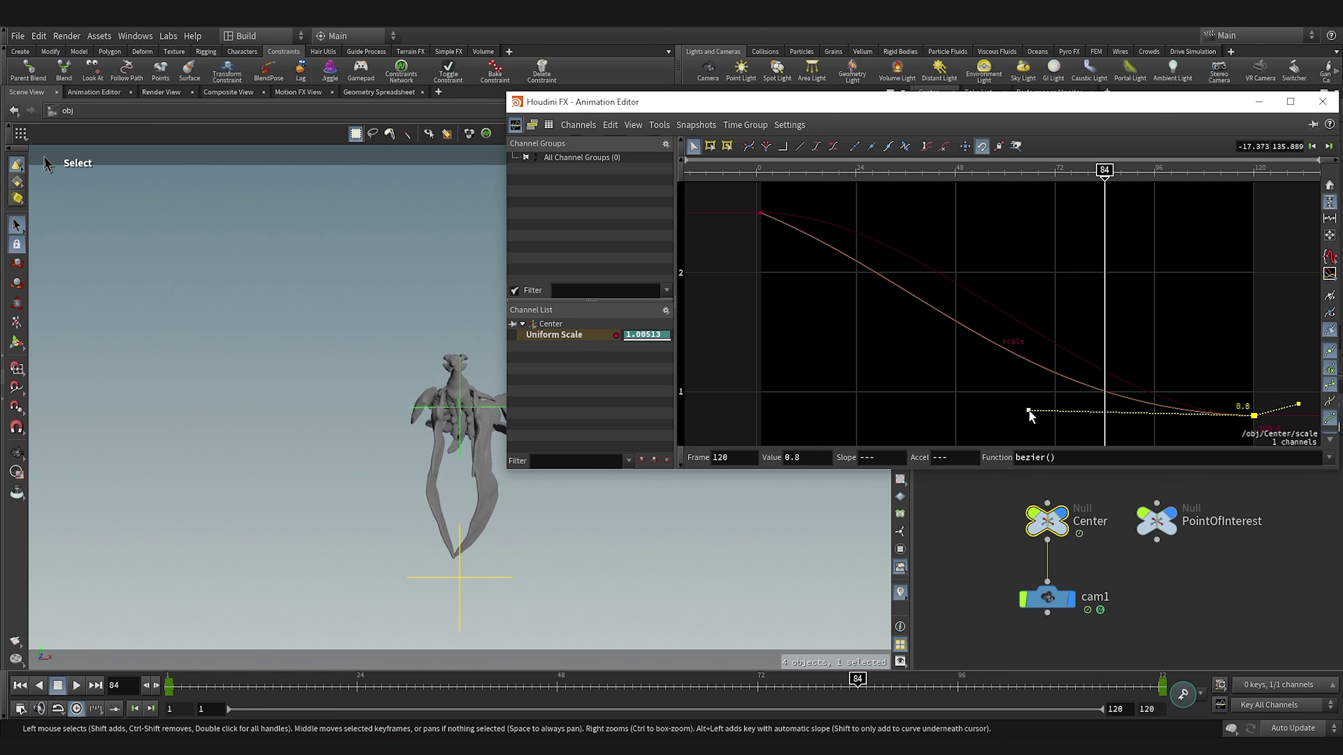
Steepen the outgoing tangent of the Uniform Scale key at frame 1, check it in playback and close the curve editor
drag(777, 196, 731, 253)
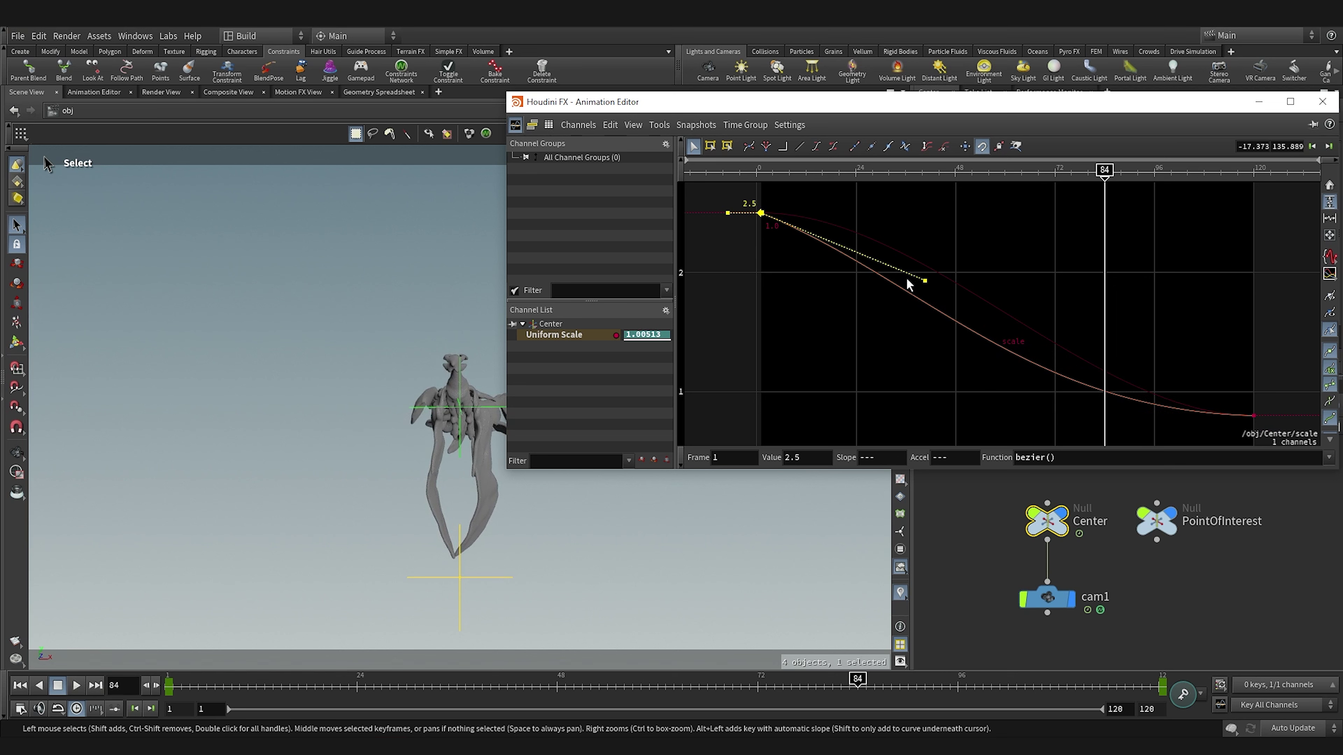
drag(925, 282, 921, 289)
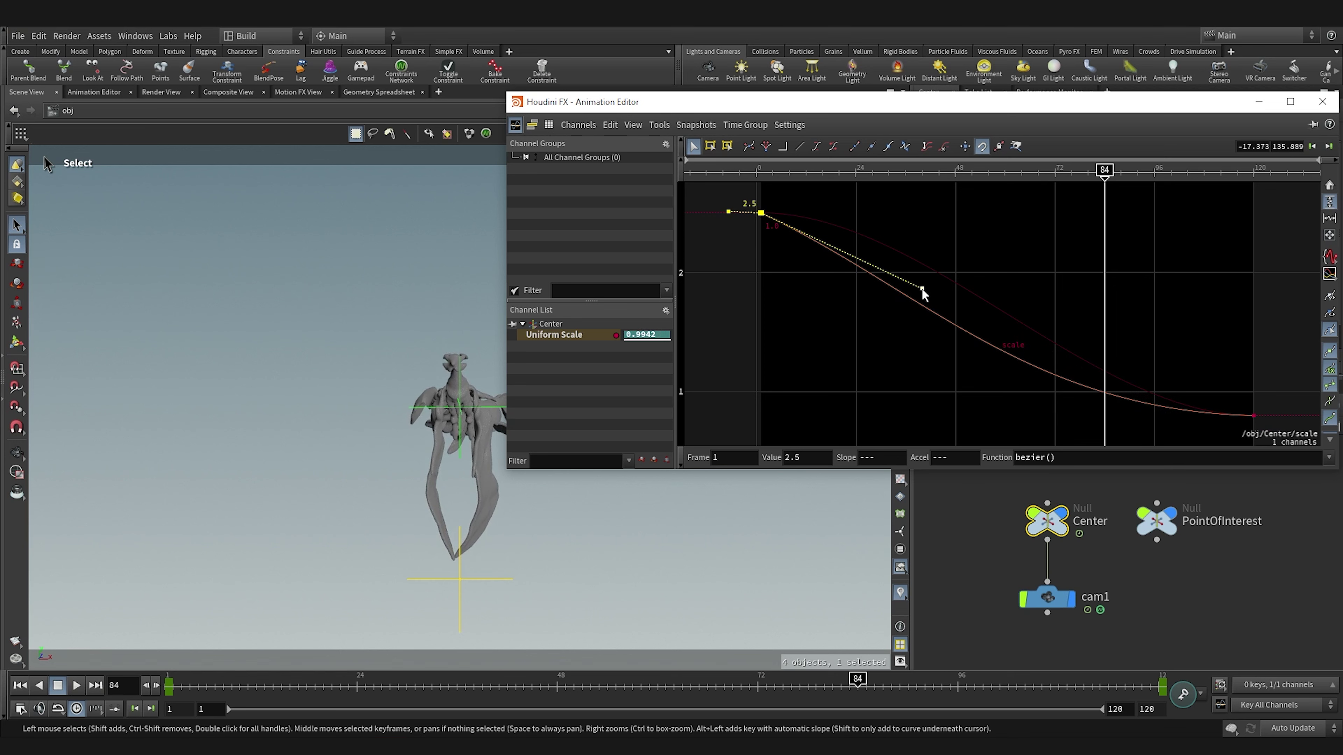
drag(727, 105, 754, 48)
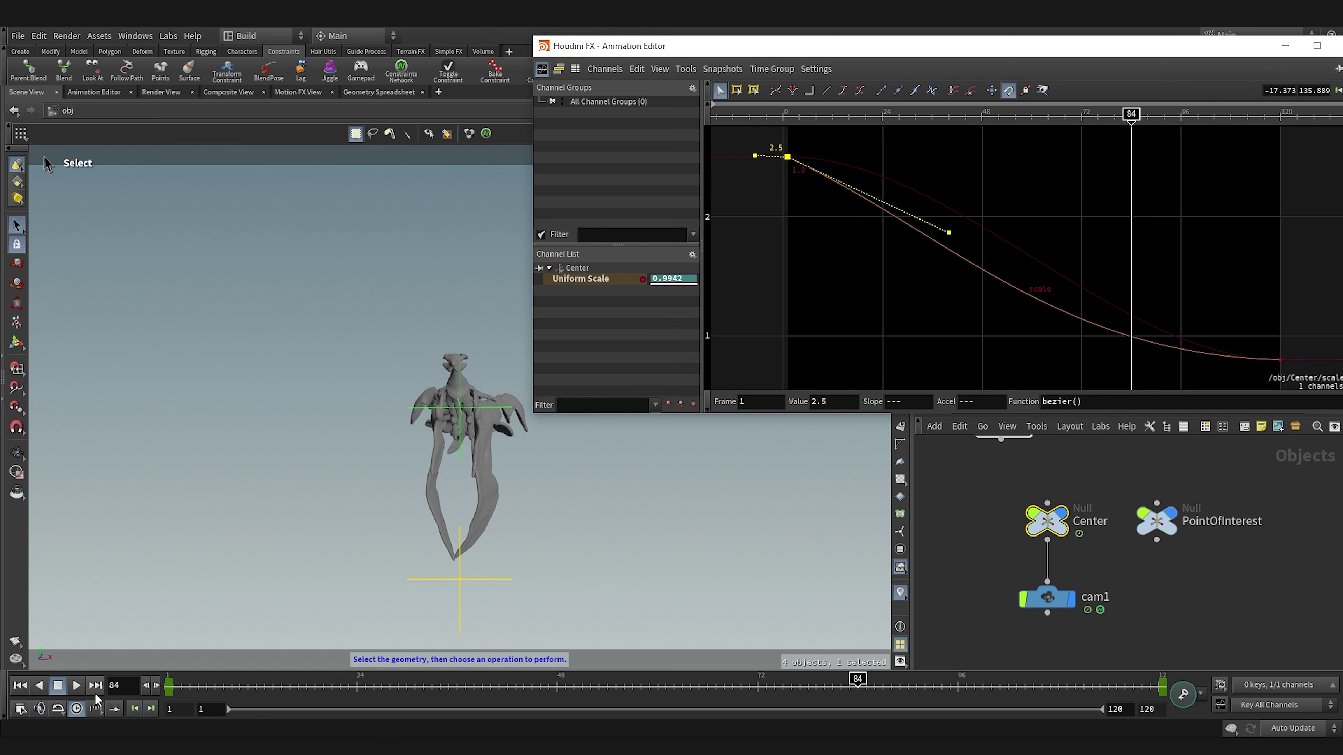
click(77, 688)
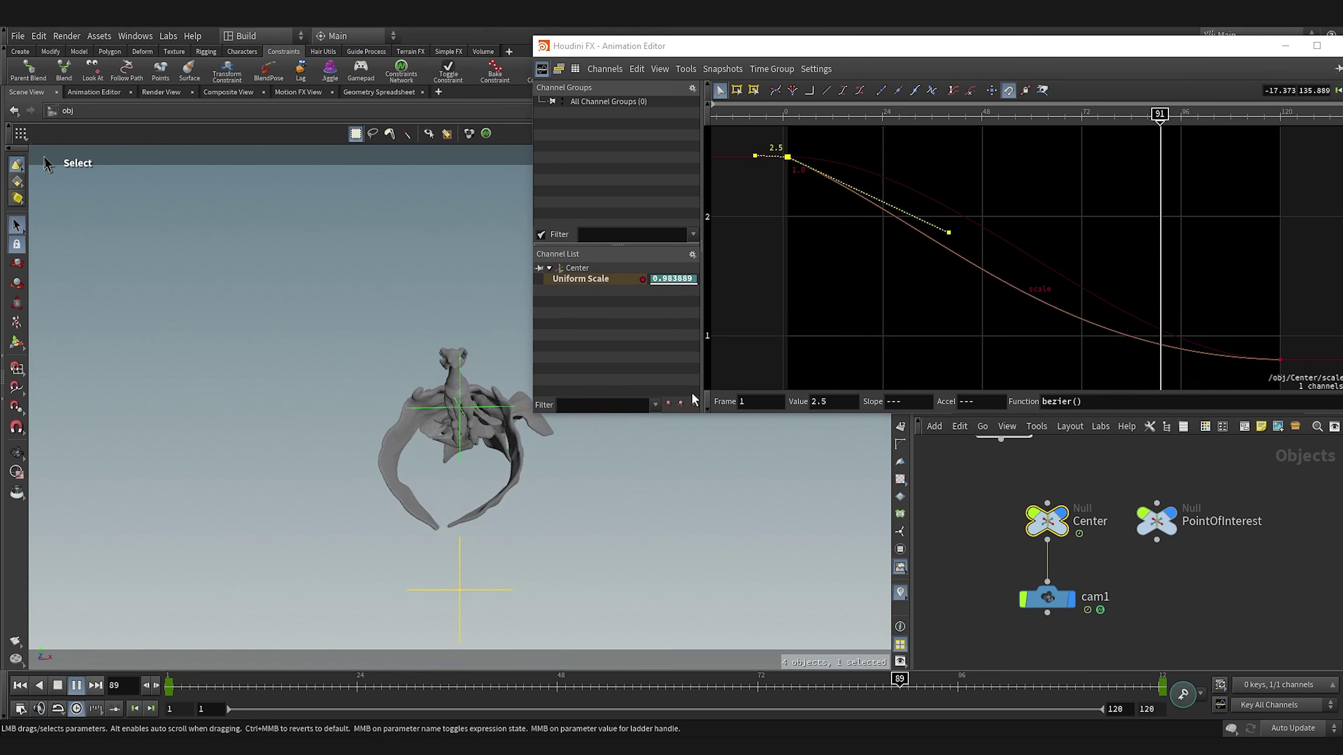
drag(948, 233, 973, 325)
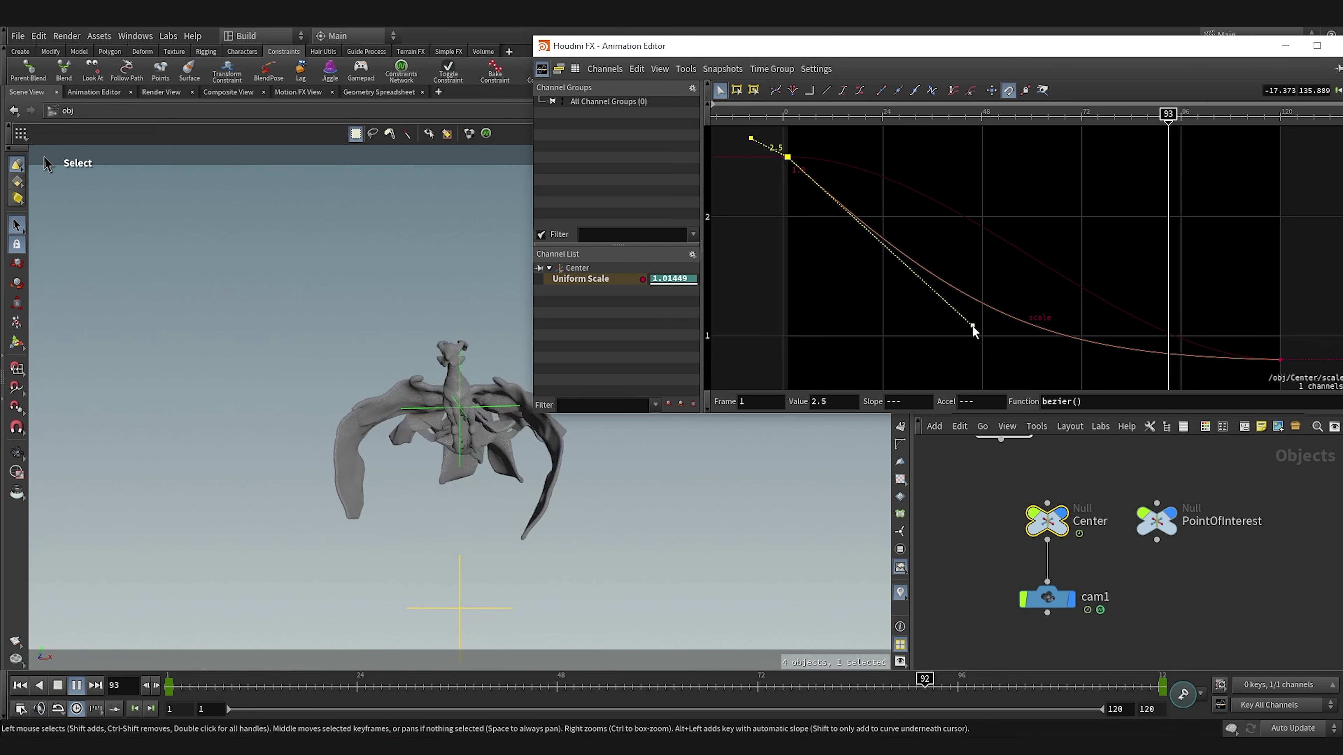
drag(1217, 50, 1077, 134)
click(1212, 129)
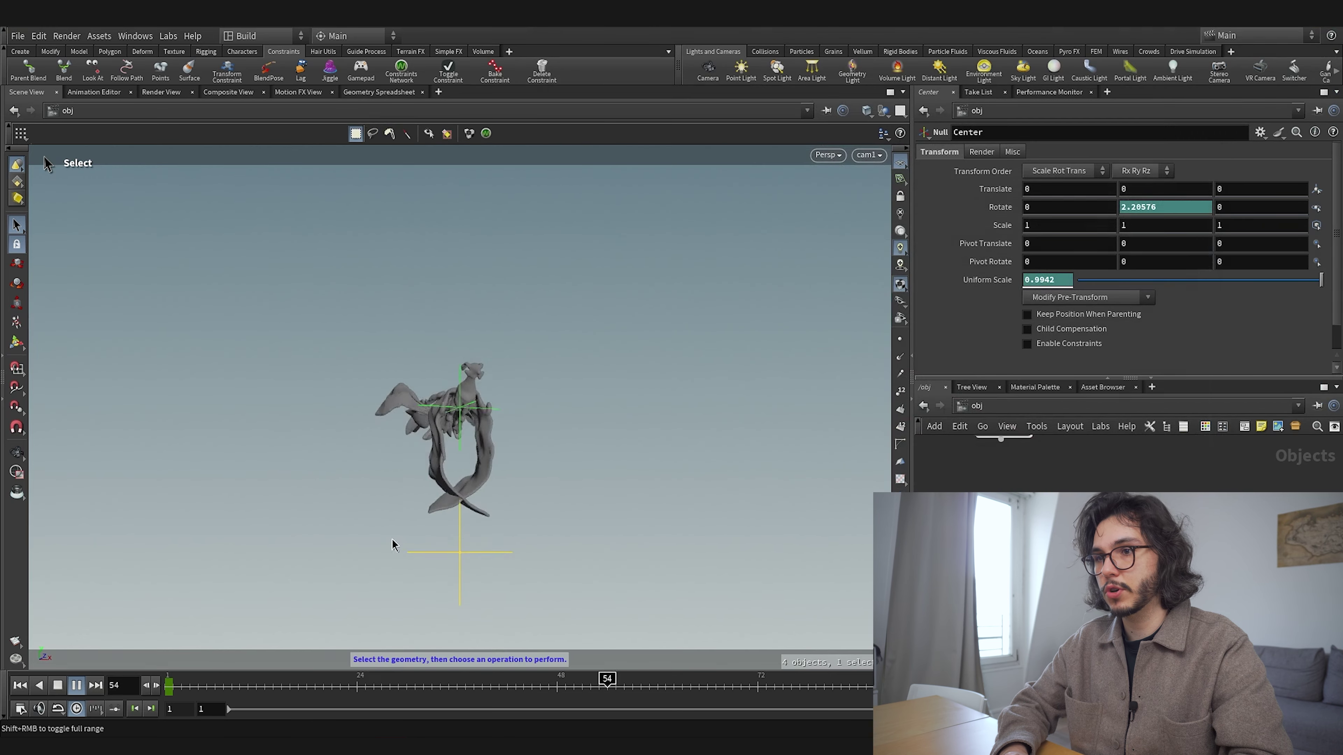
Reshape the Center null's Rotate Y curve to start fast from frame 1 and ease into the frame 120 key
click(171, 683)
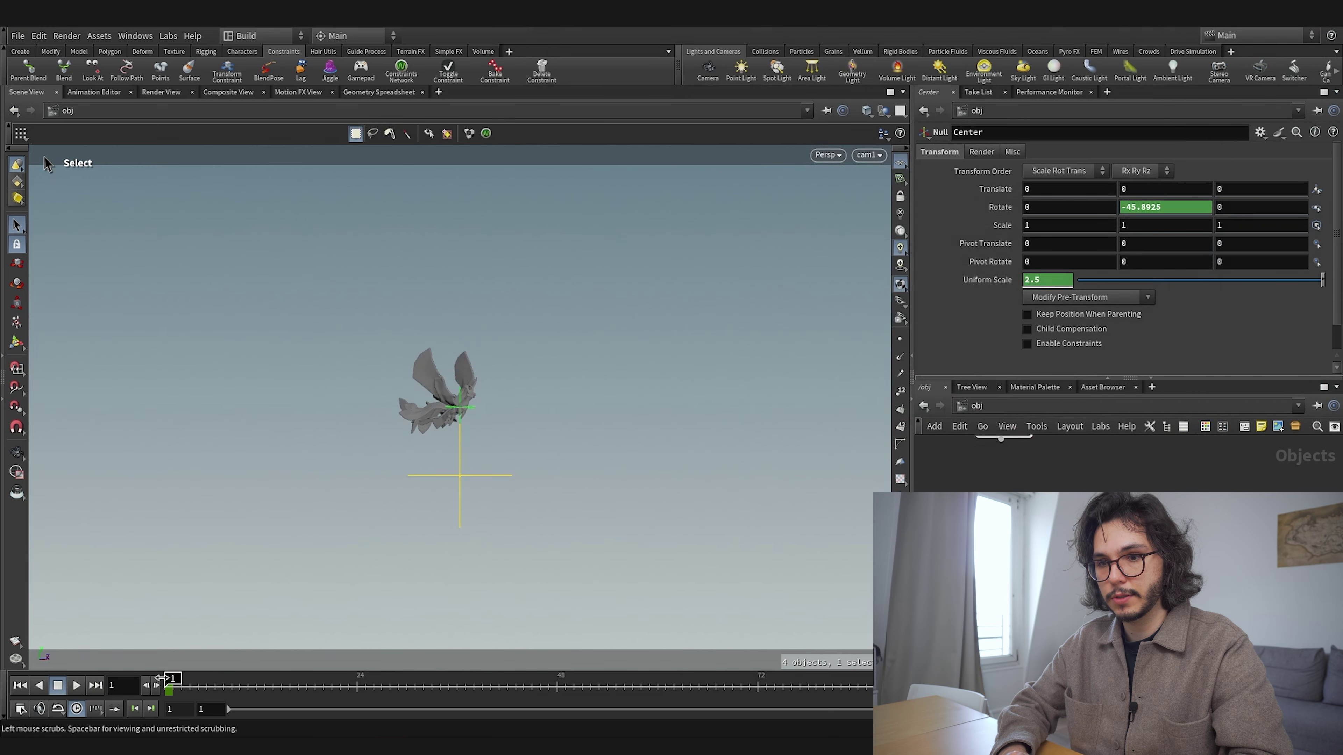
shift+click(1173, 206)
drag(782, 260, 685, 367)
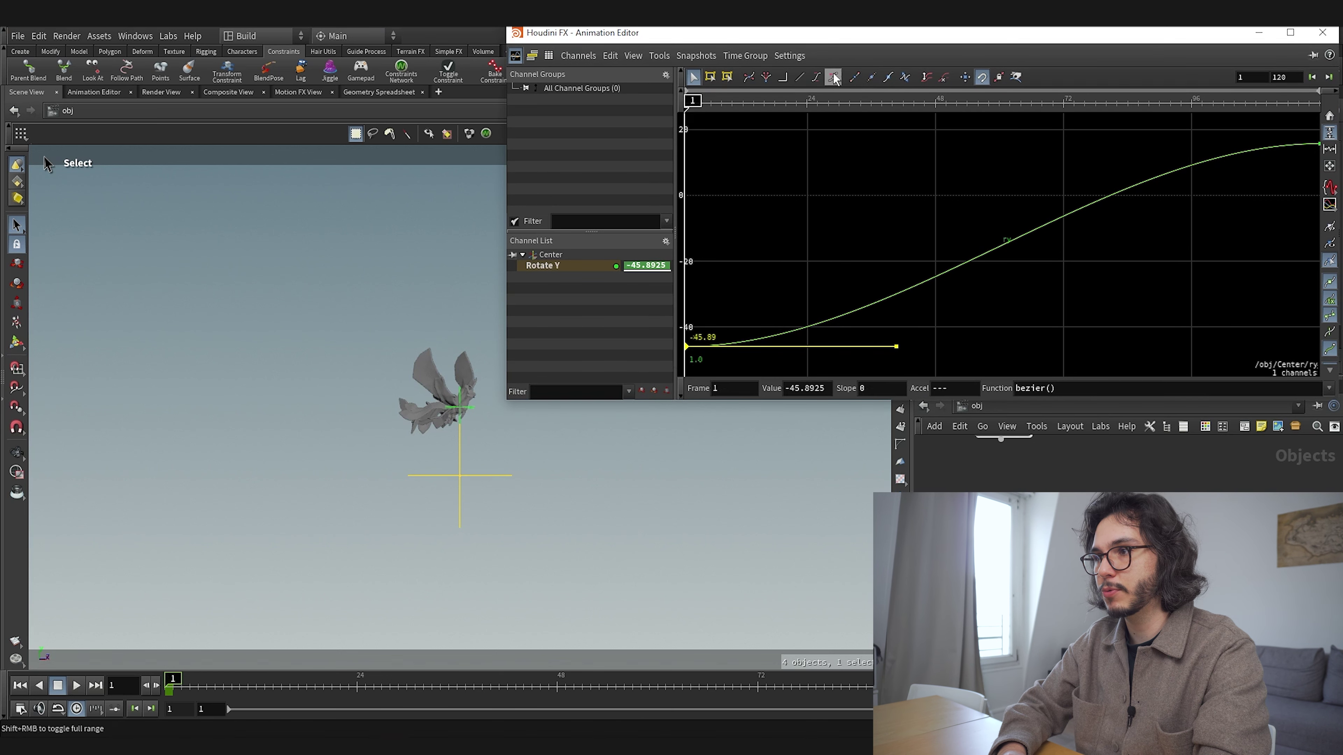
click(797, 79)
drag(1193, 131, 1322, 203)
drag(1108, 212, 1076, 159)
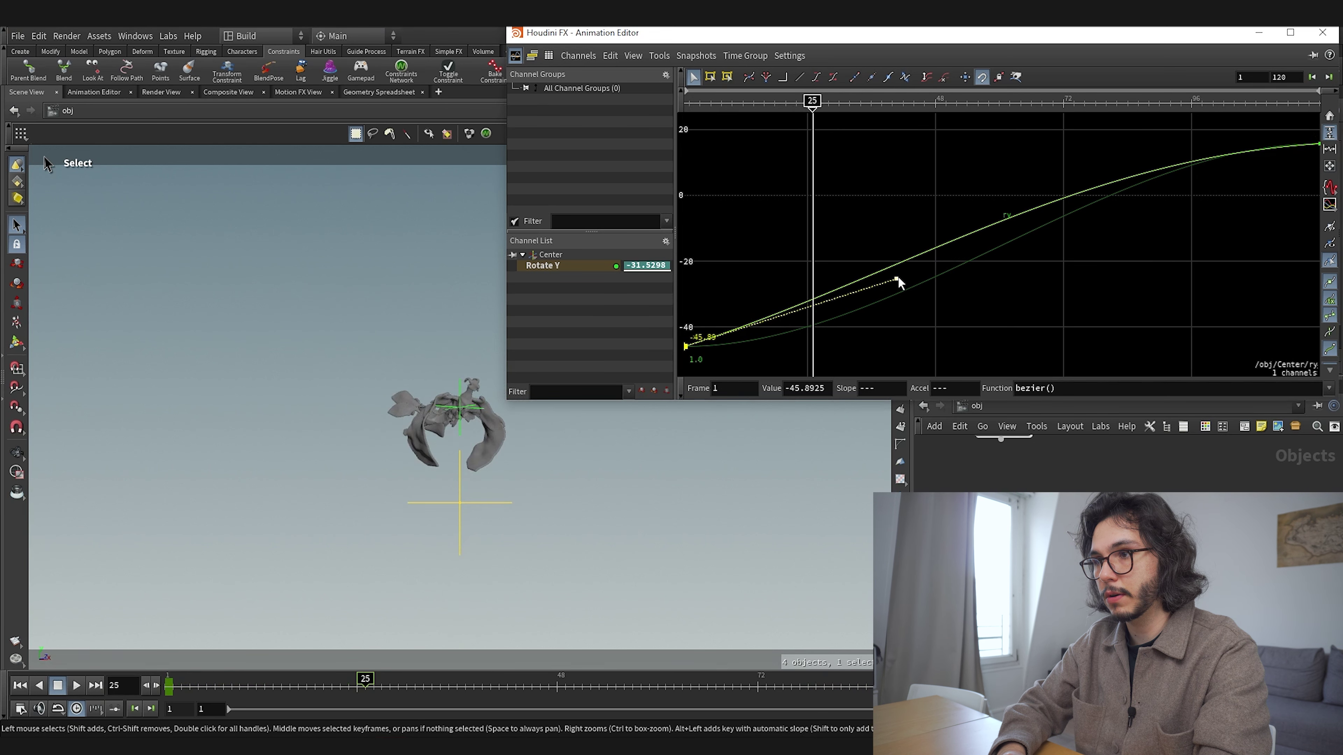
drag(898, 279, 914, 231)
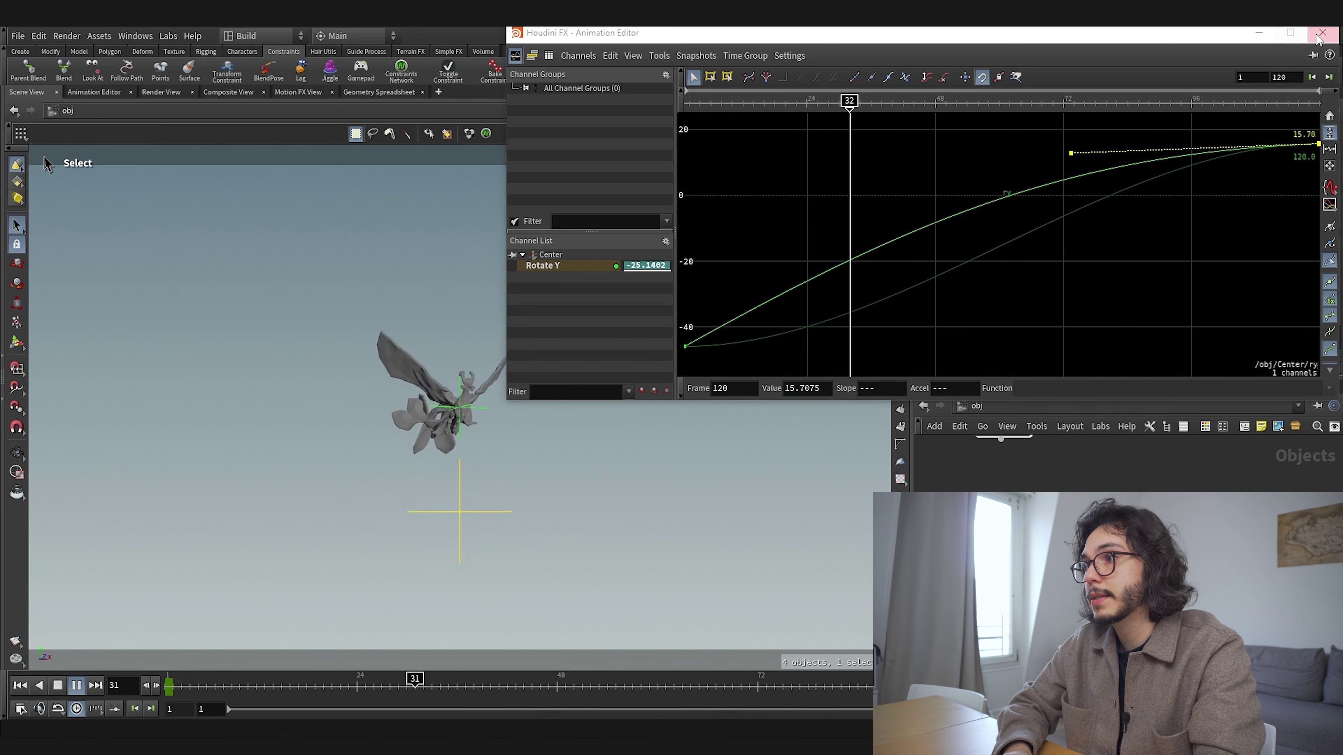
click(1323, 32)
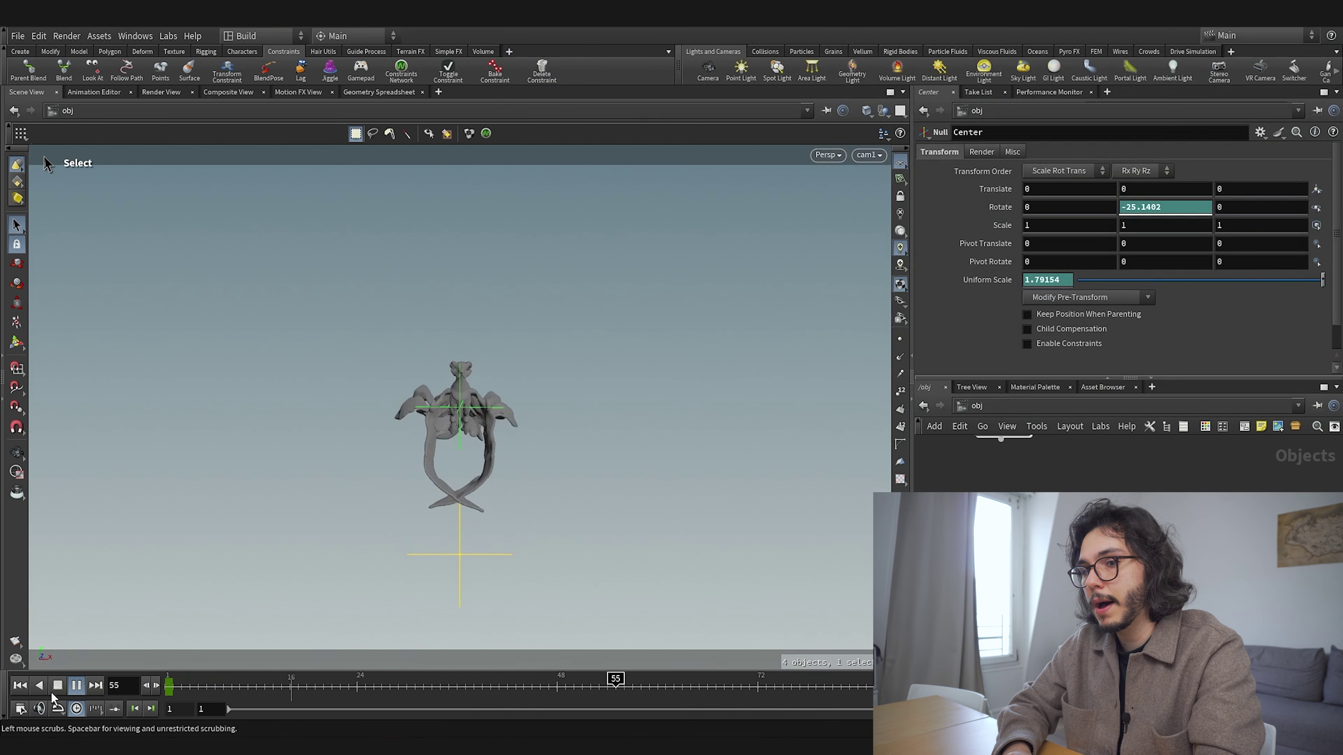
Set the Center null's Y rotation key at frame 120 to 17.9075, then check its curve and the playback
click(57, 685)
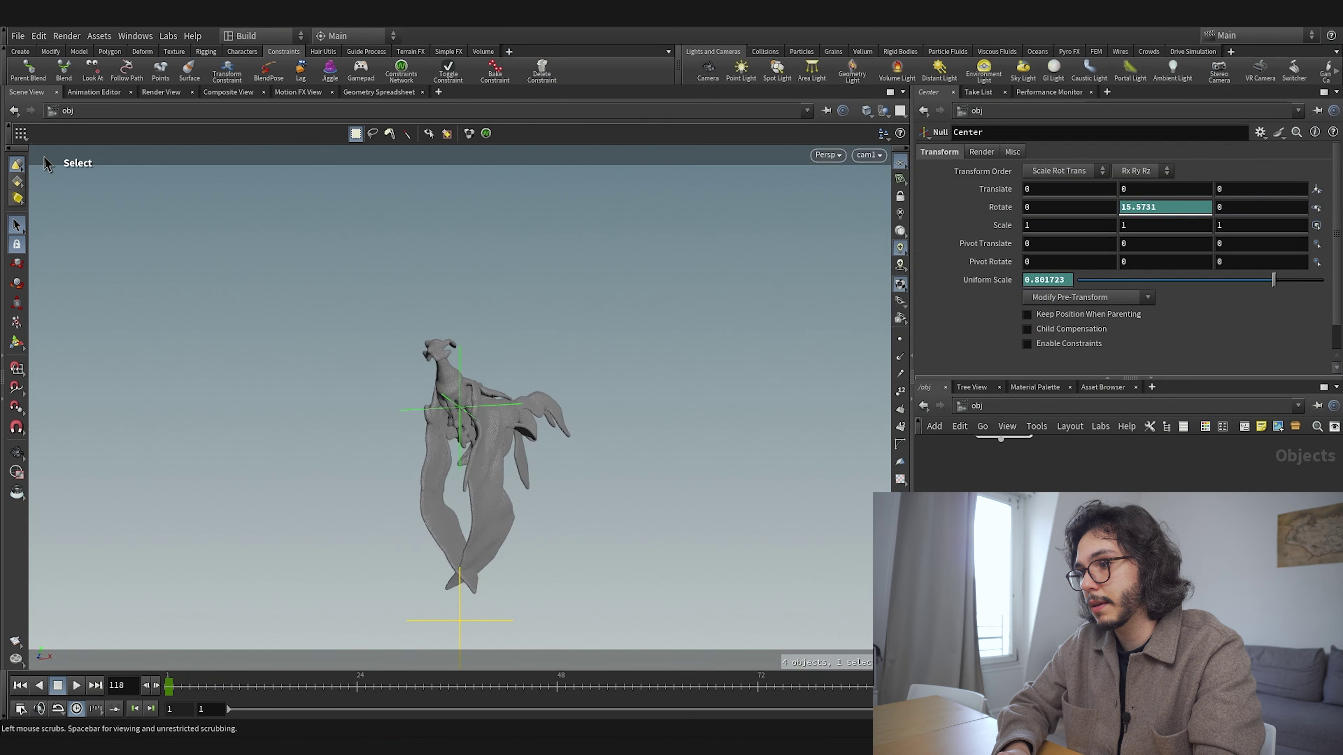
middle_drag(1141, 207, 1285, 227)
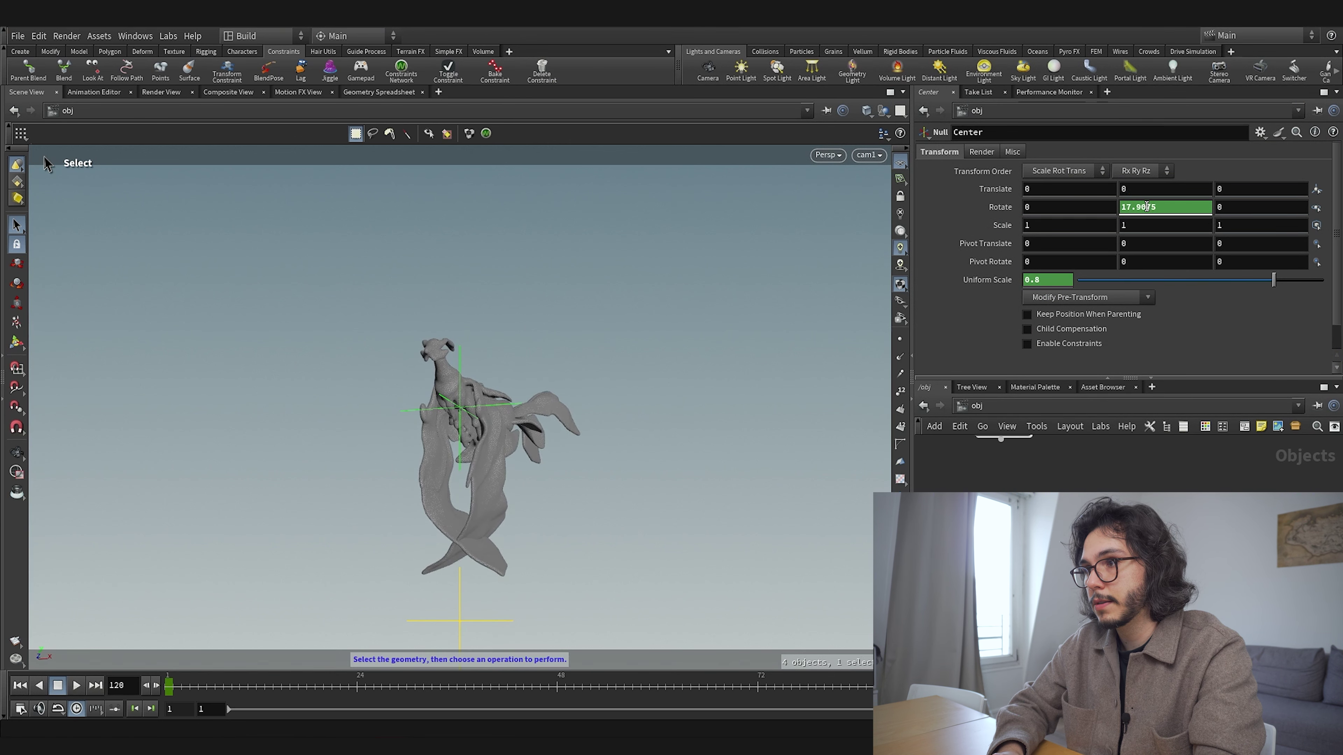
shift+click(1145, 207)
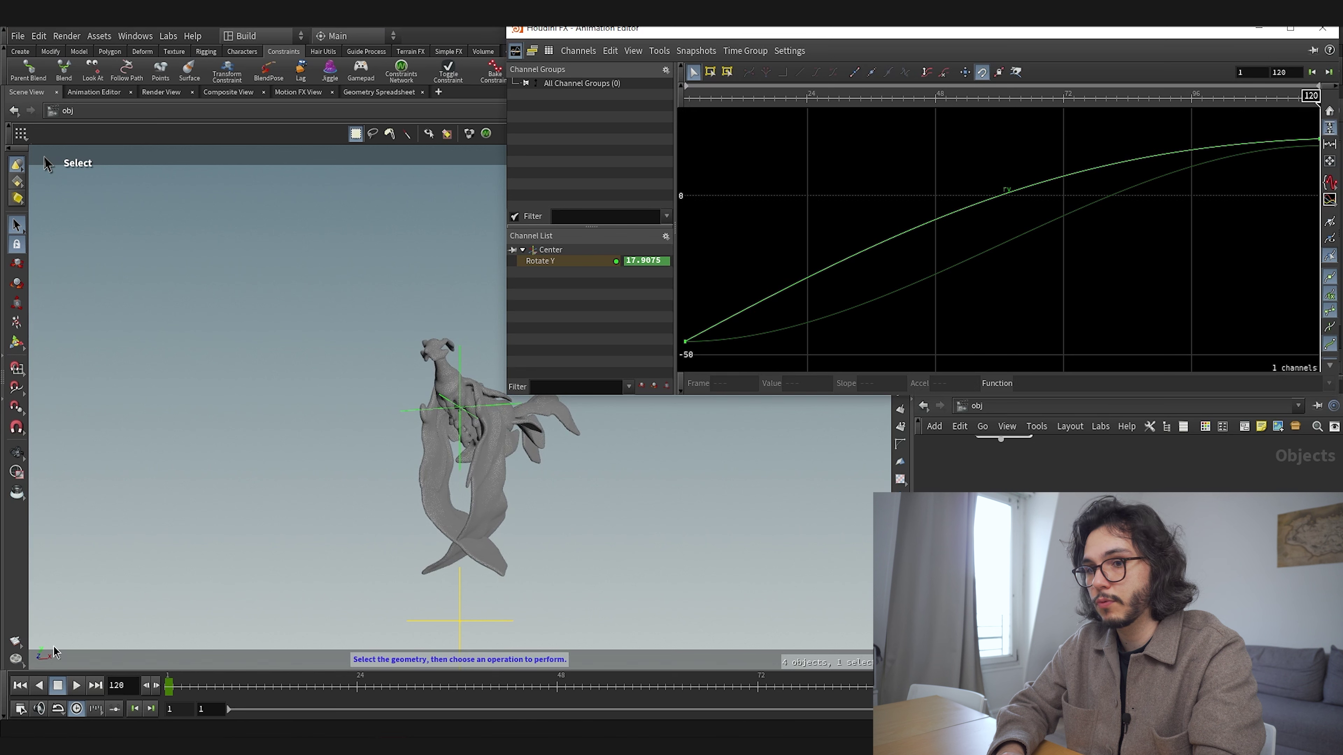
click(75, 687)
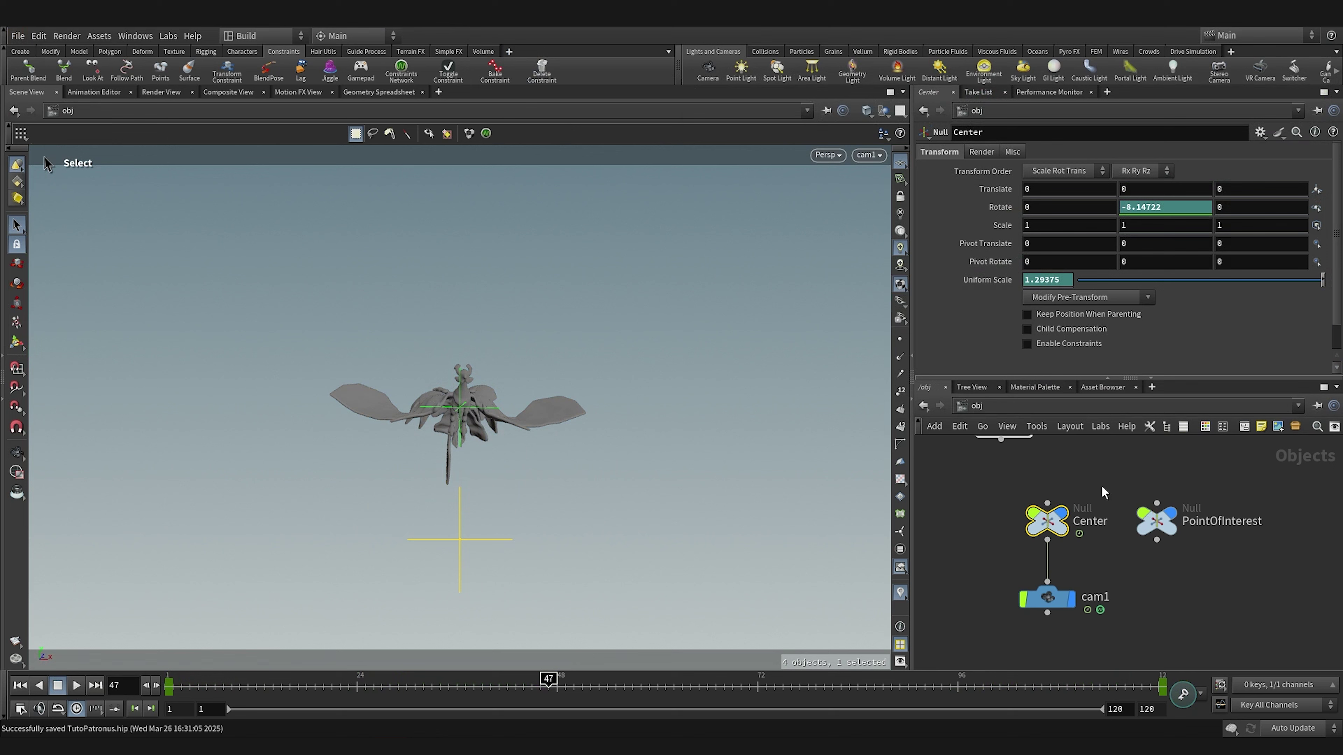
Raise the bird slightly in Y with the transform1 node inside the Phoenix geometry and return to object level
middle_drag(1102, 485, 1109, 593)
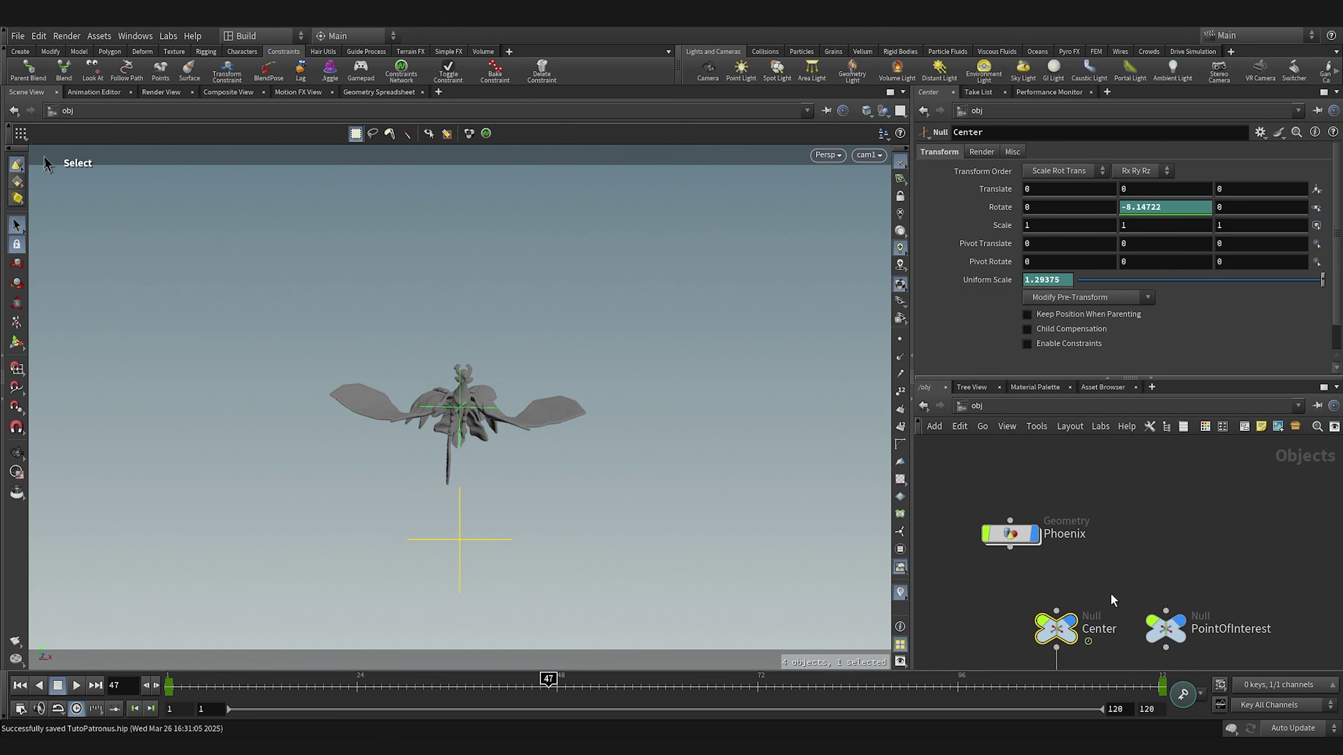
double_click(1005, 533)
middle_drag(1047, 523, 1127, 516)
mouse_move(1067, 550)
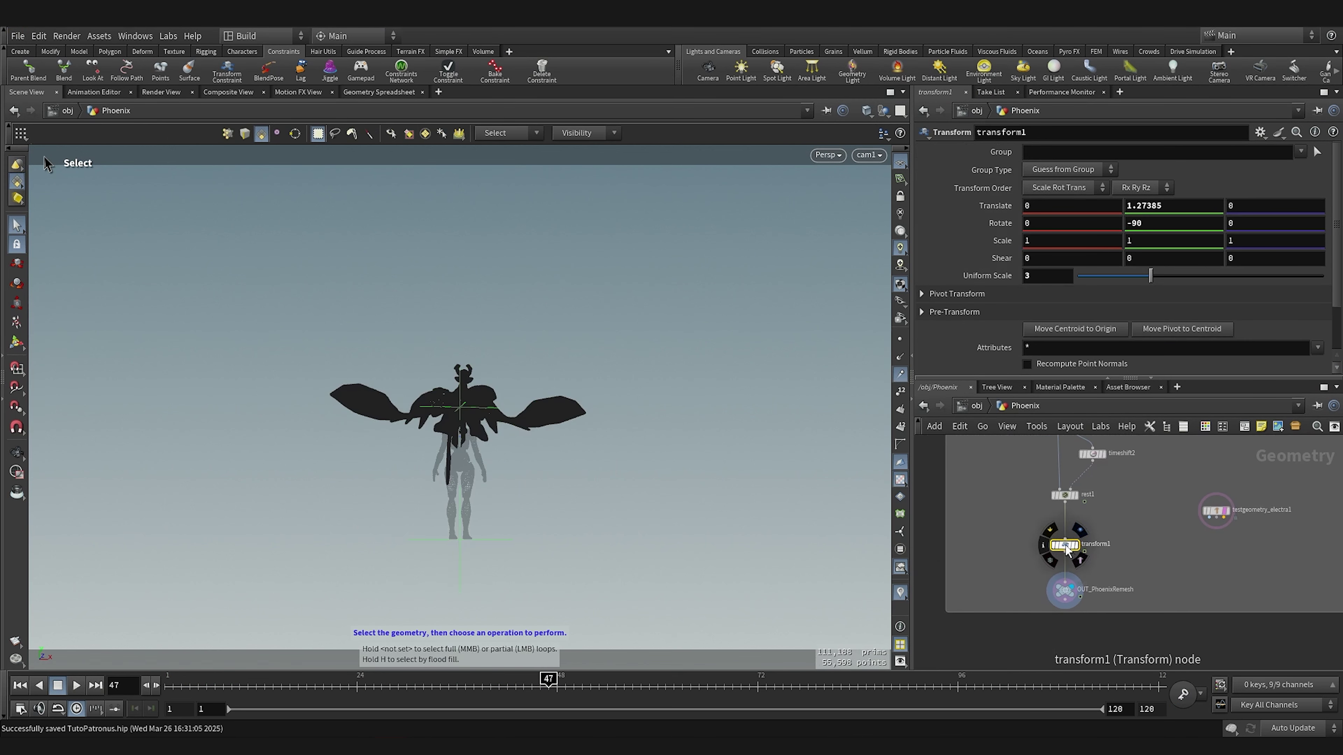
scroll(1067, 550, up, 3)
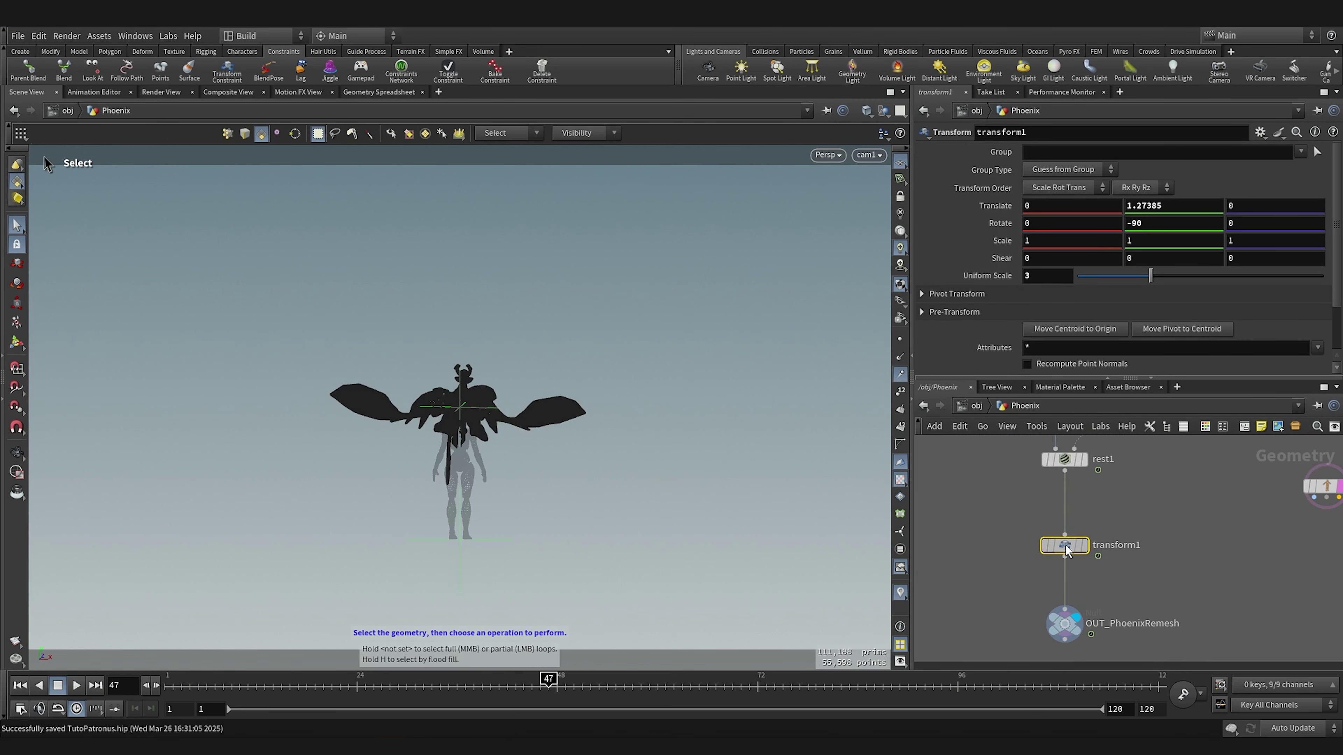
click(17, 344)
drag(459, 291, 455, 273)
key(u)
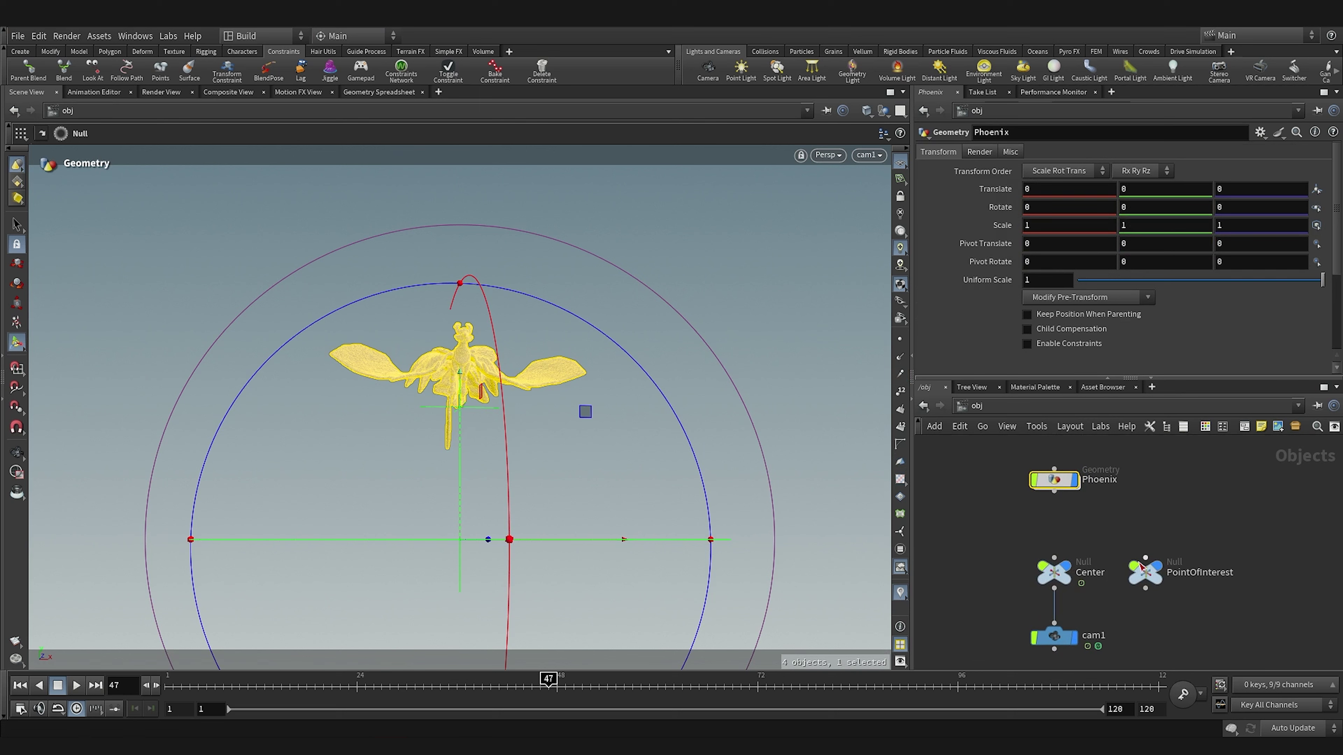
Lower the PointOfInterest null to about 0.65 in Y at frame 1 and keyframe its Y translation
click(1140, 574)
drag(199, 684, 146, 686)
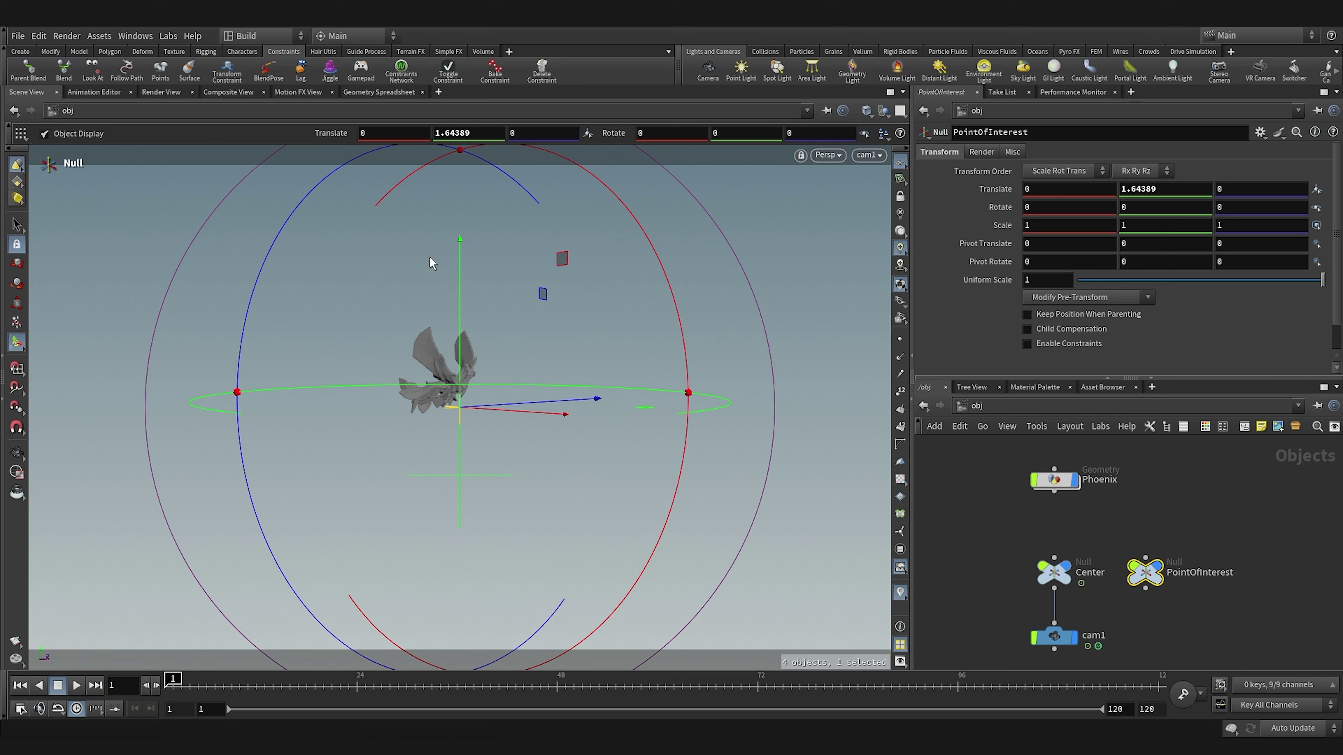
drag(462, 244, 471, 285)
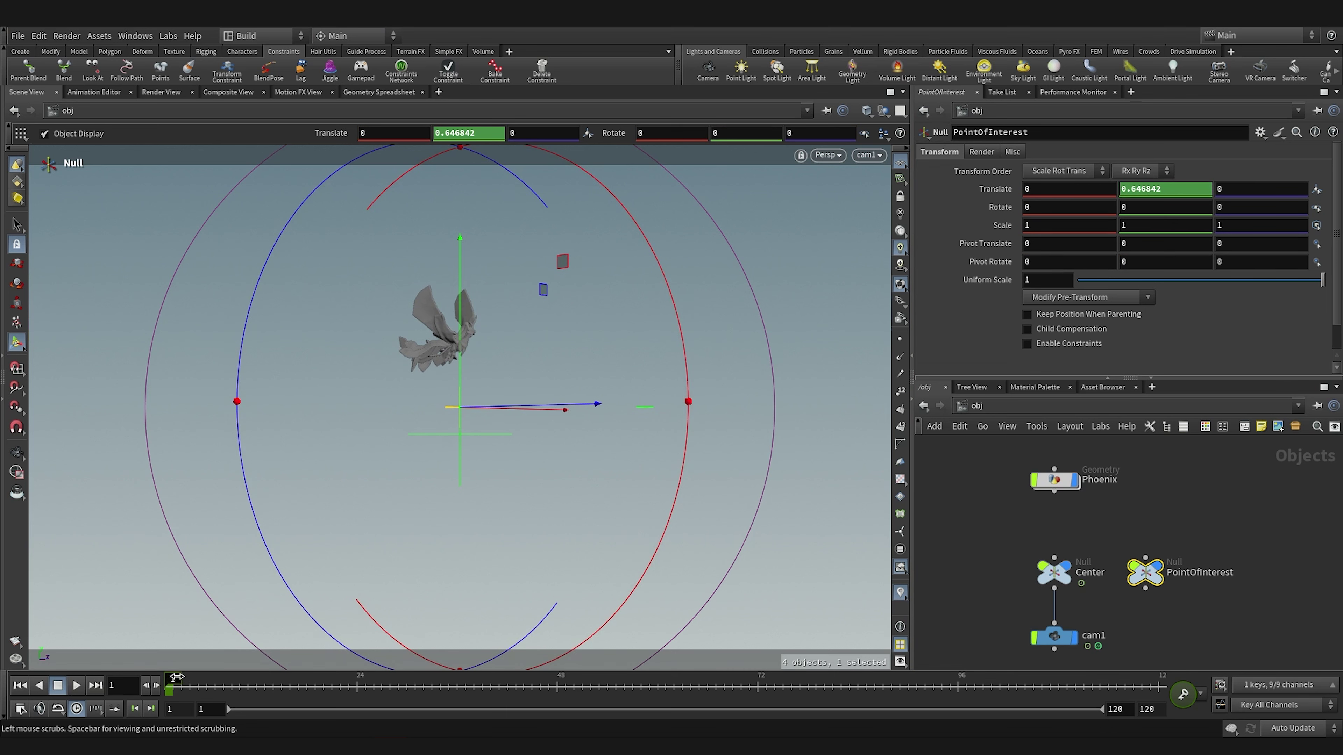
Keyframe the PointOfInterest null's Y translation at about 1.98 on frame 120 and play the animation from the start
click(93, 689)
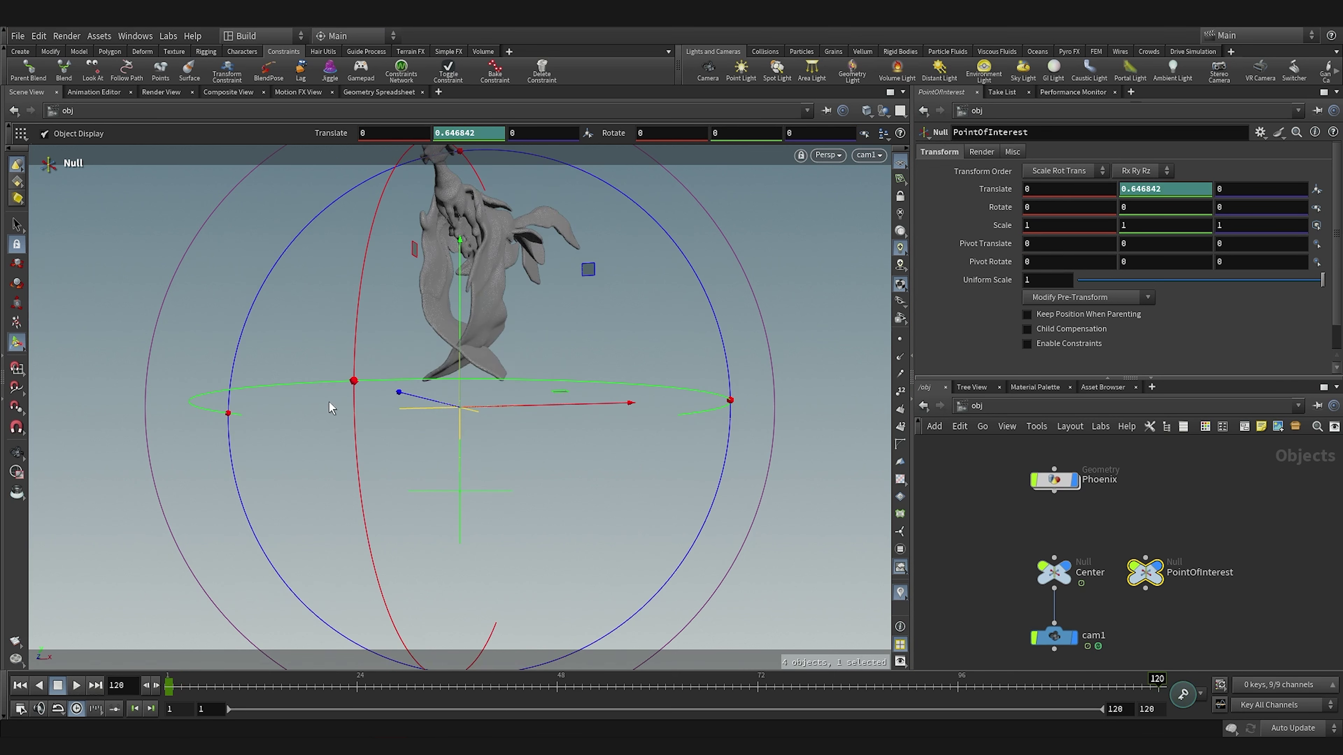
drag(461, 256, 470, 83)
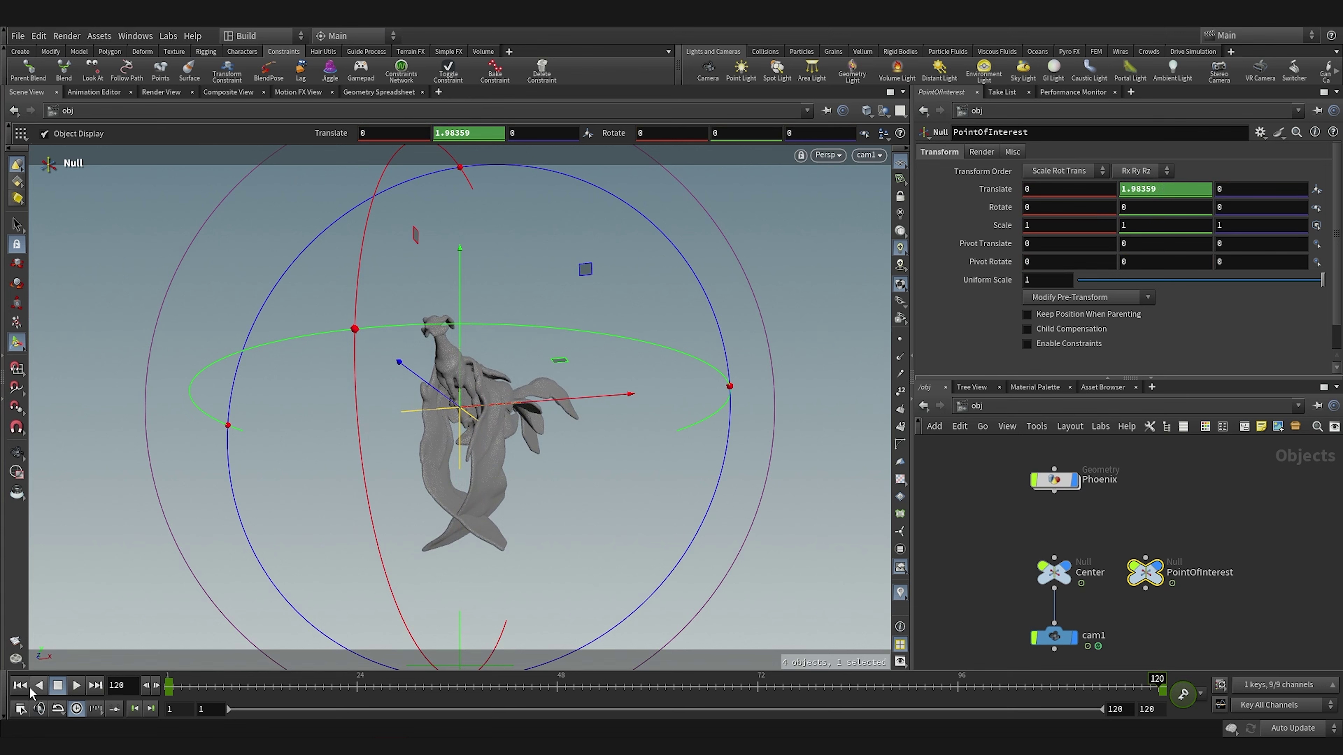
click(20, 685)
click(76, 685)
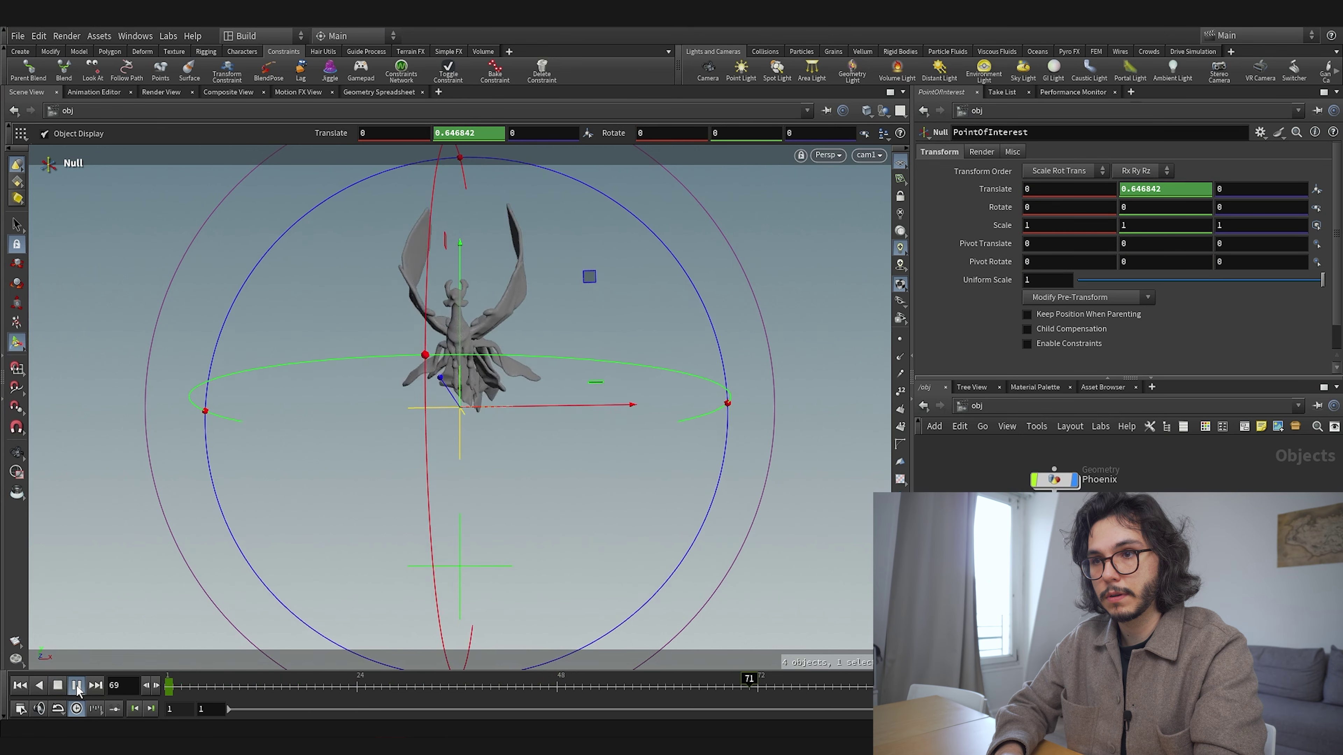
Save the scene and apply a Motion FX Noise effect to cam1's Translate parameter
click(77, 685)
key(ctrl+s)
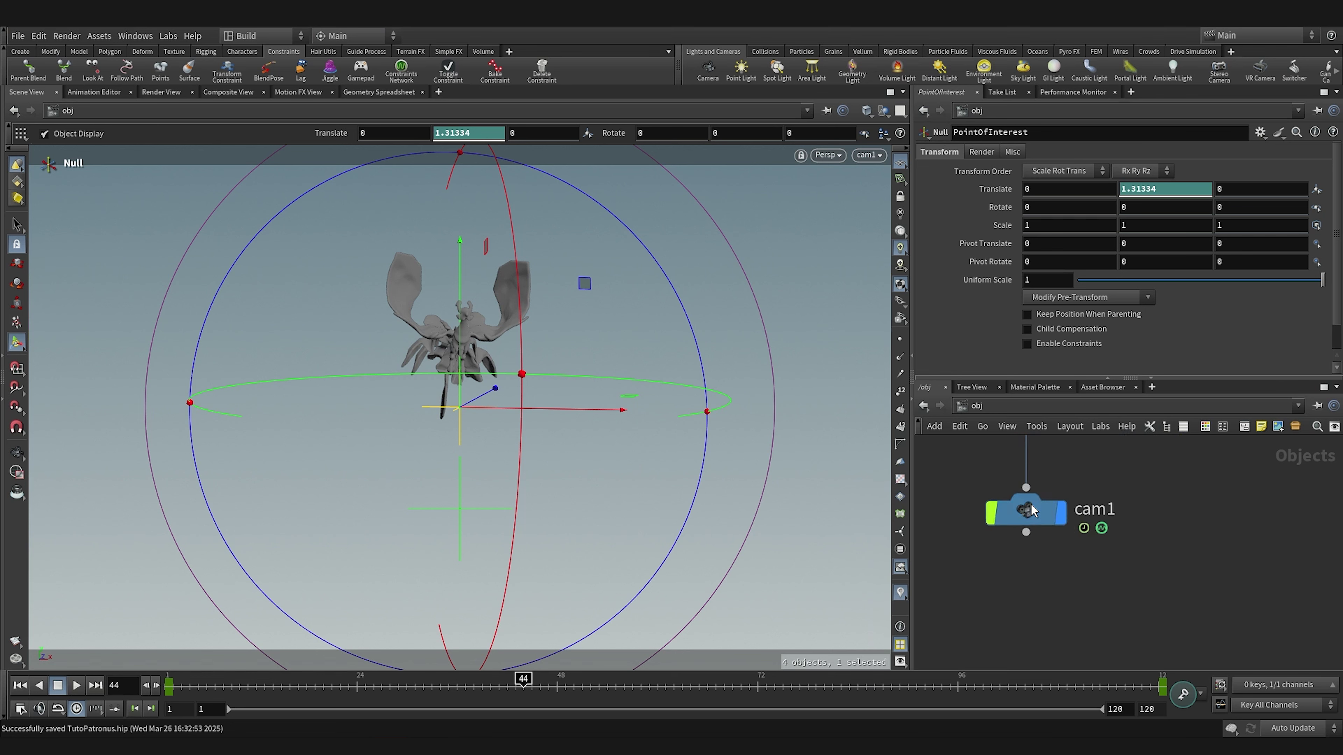
click(1032, 505)
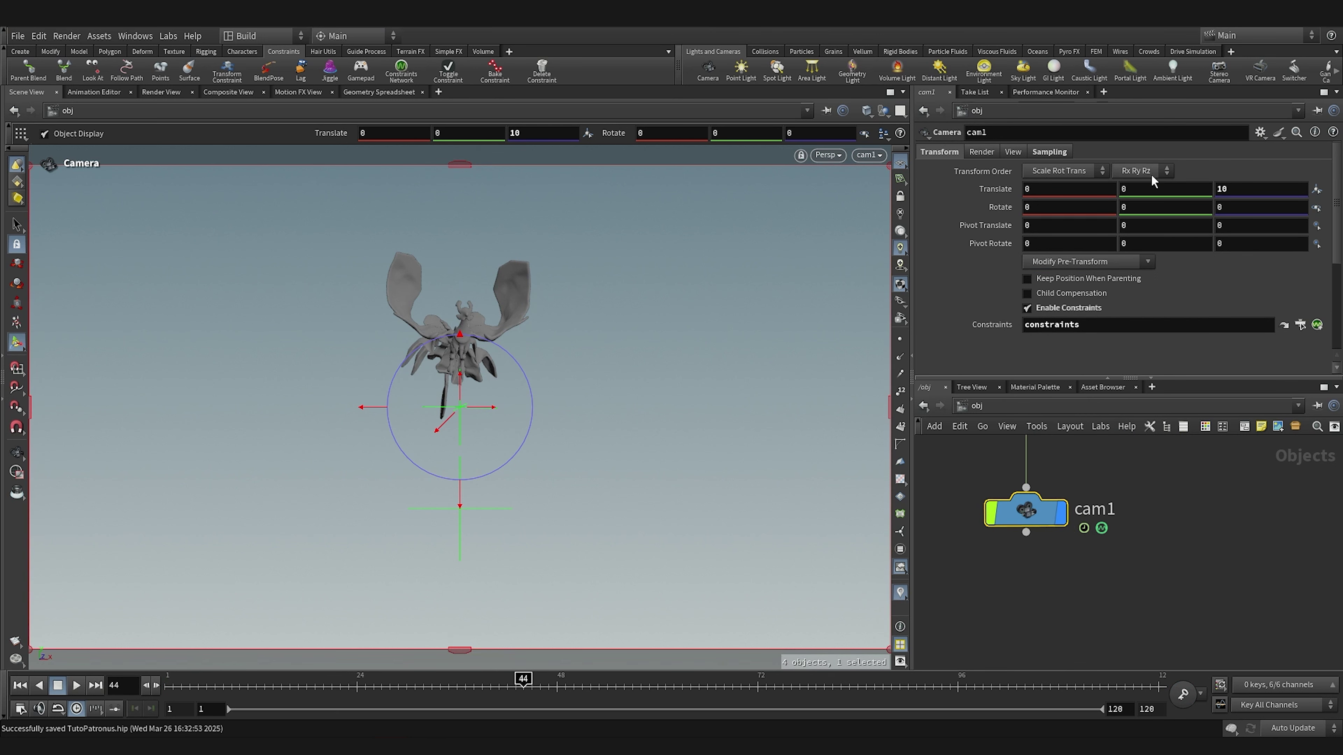
right_click(992, 194)
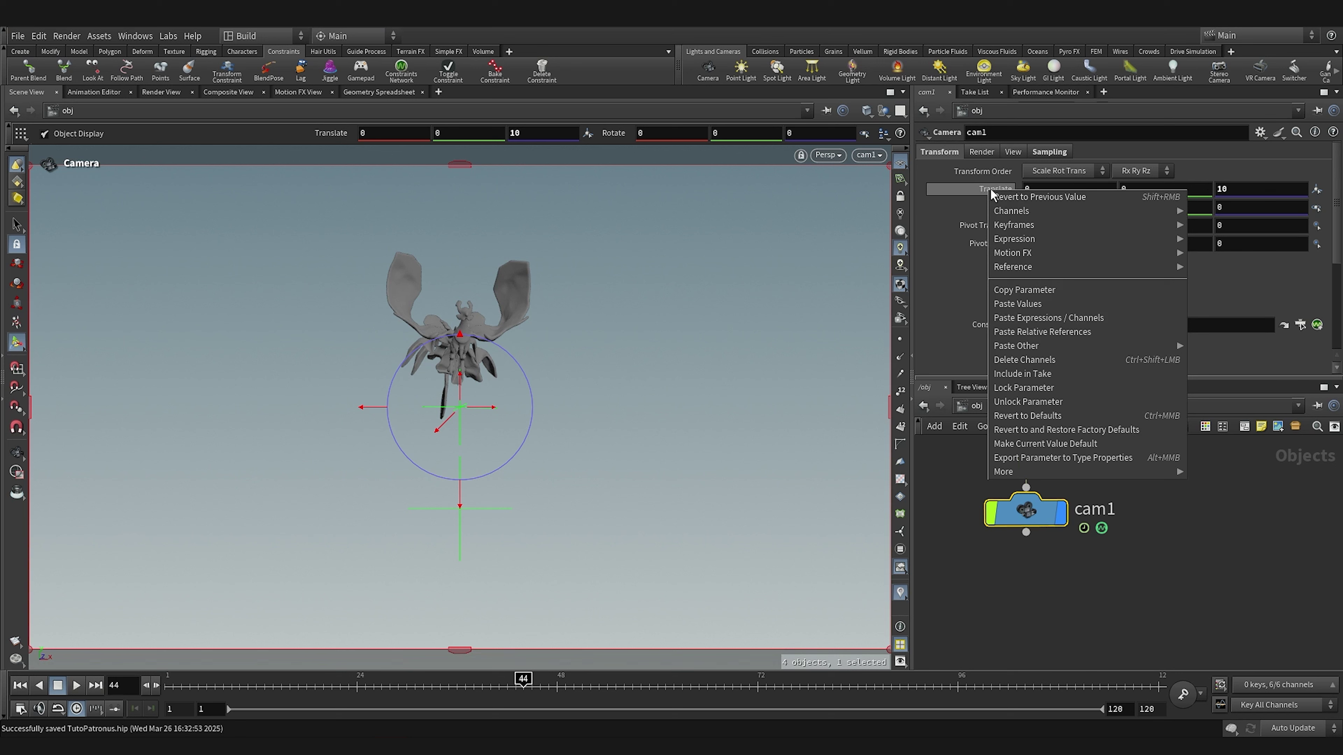
mouse_move(1040, 259)
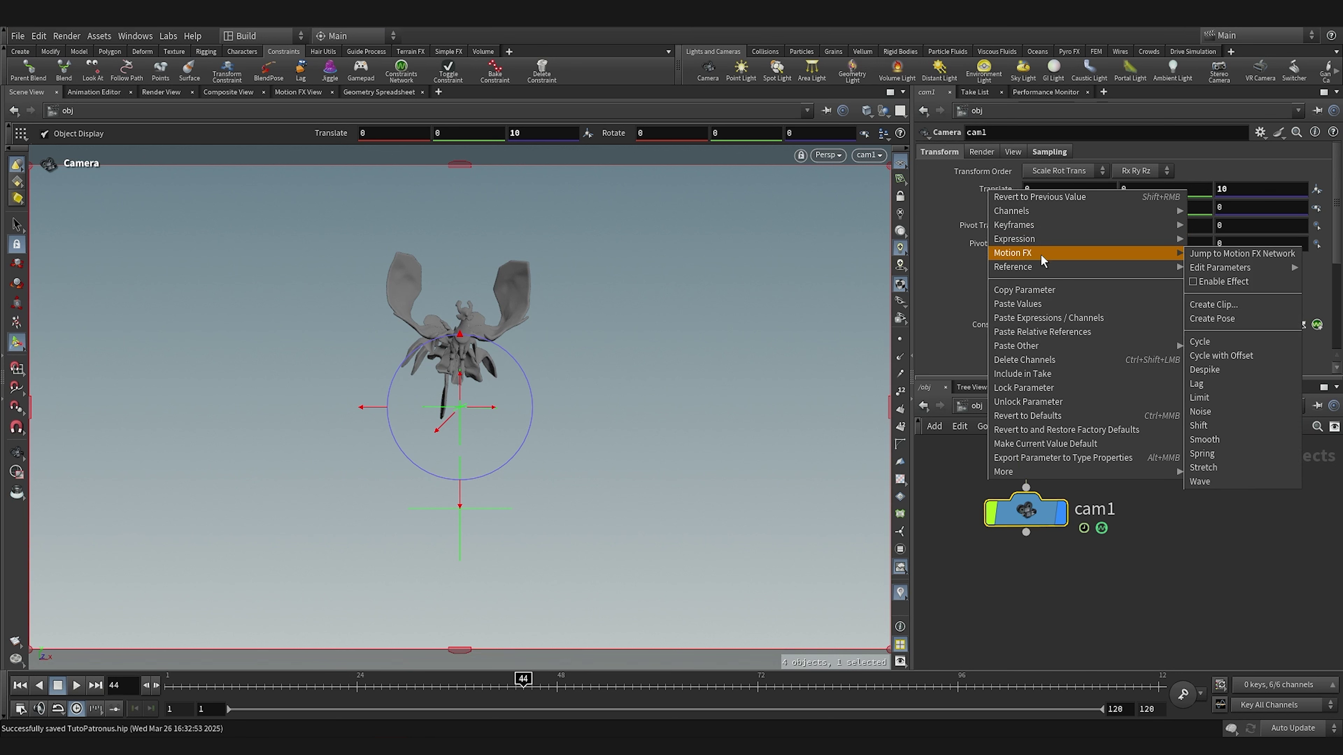
click(1219, 413)
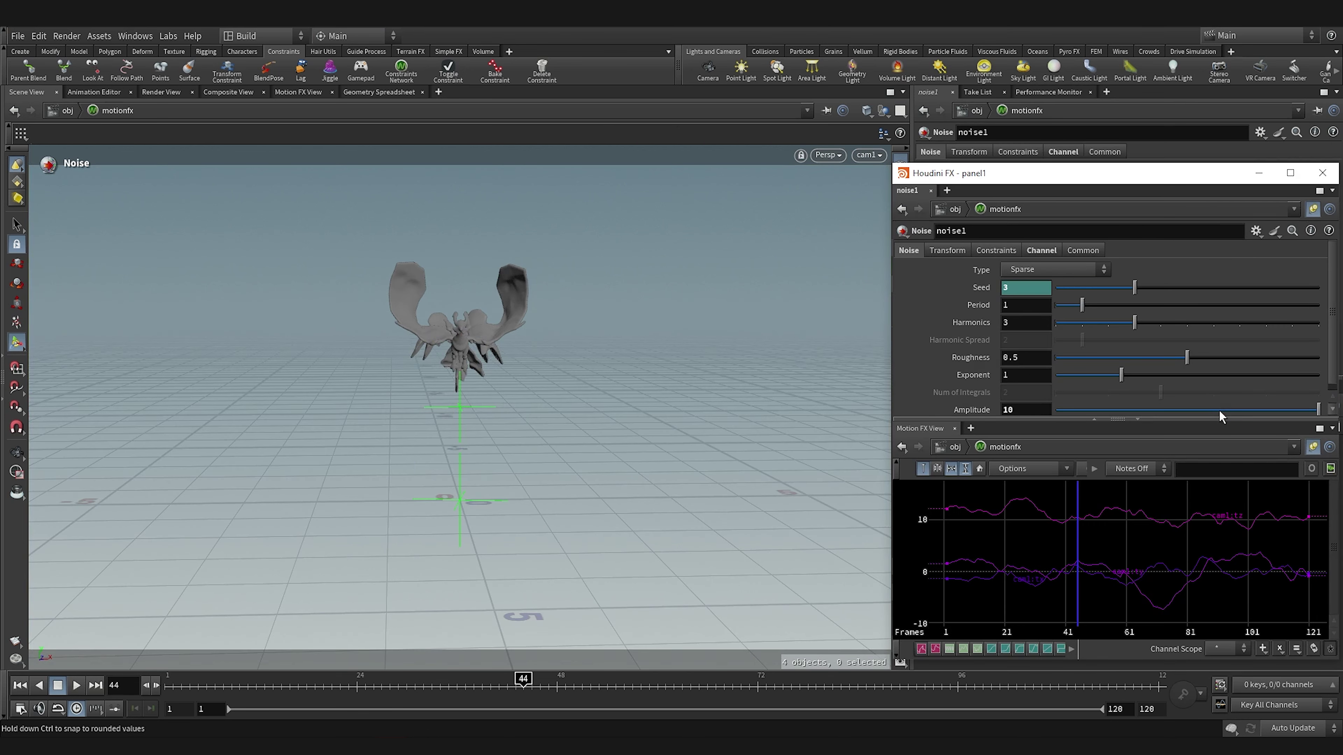
Tune the translation noise during playback to amplitude 0.24, roughness 0.338 and period 1.25, and close its settings window
click(77, 686)
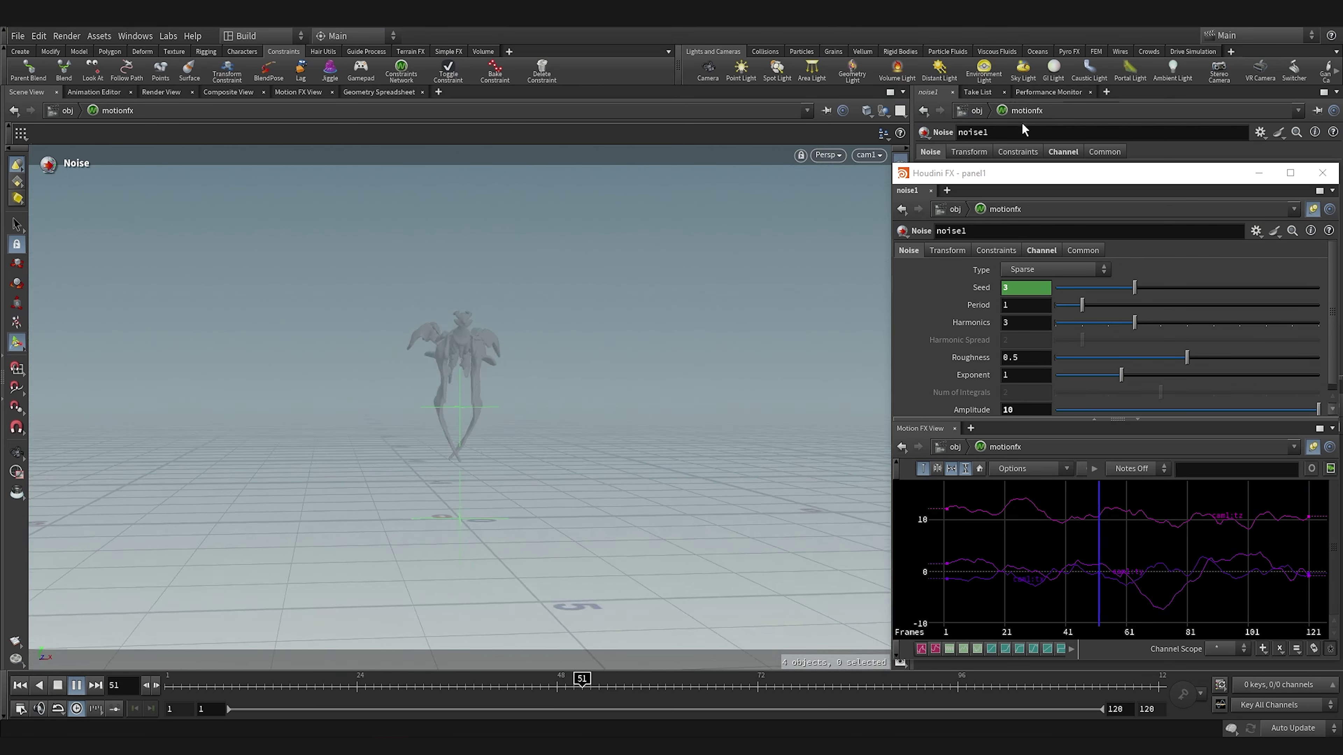
scroll(1216, 360, down, 1)
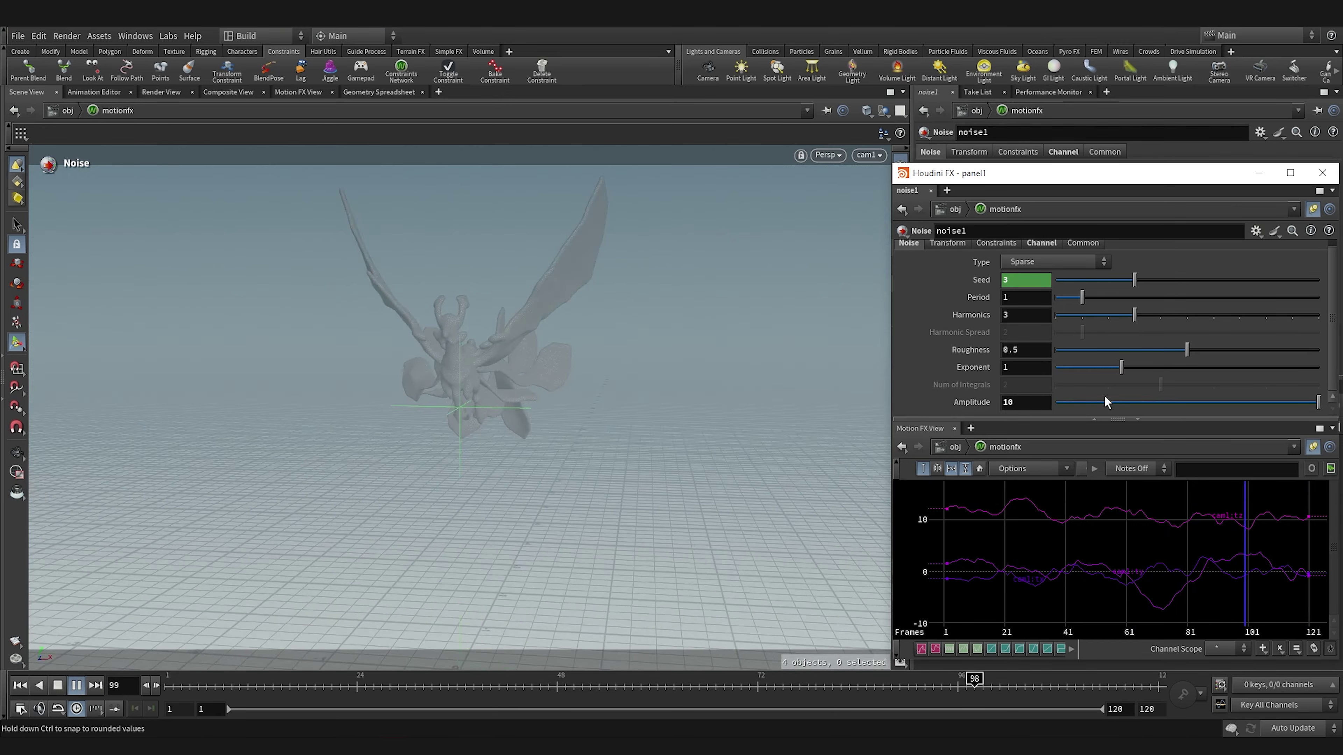
click(1100, 403)
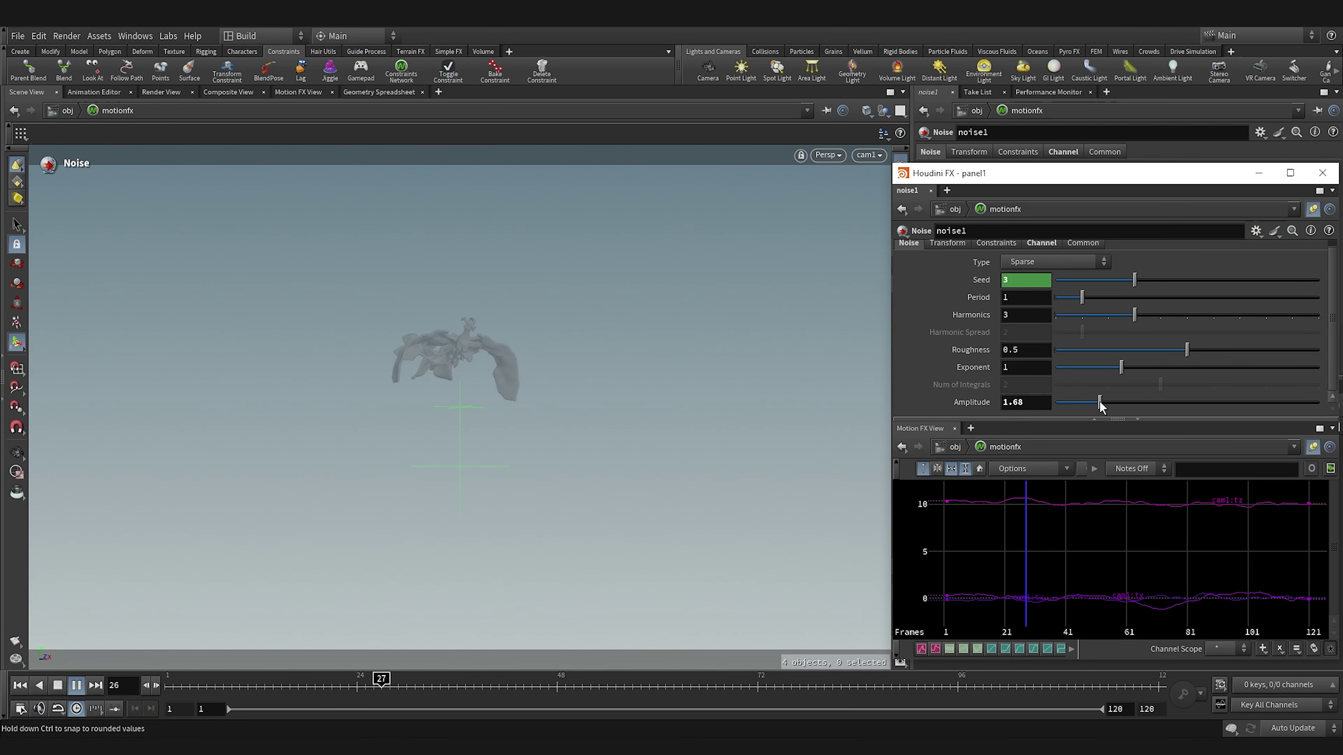
drag(1100, 405, 1074, 404)
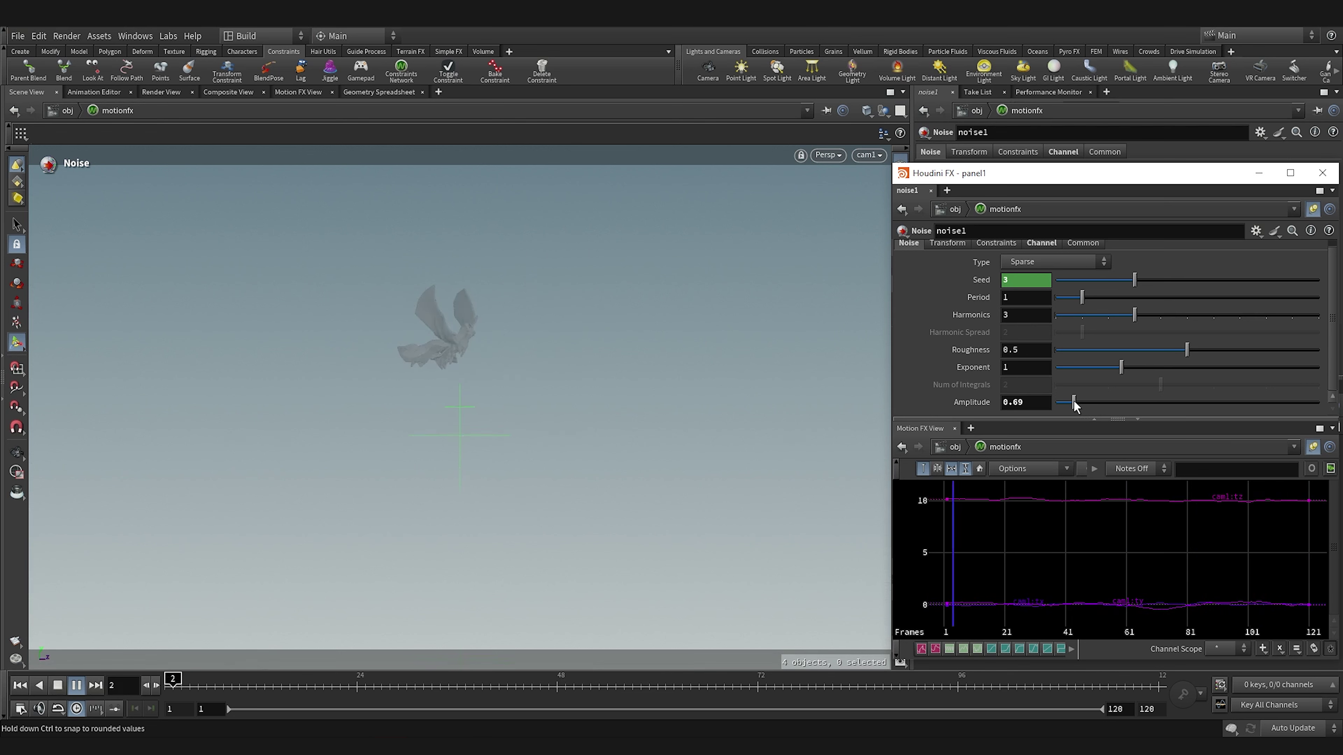
drag(1187, 349, 1144, 350)
drag(1081, 298, 1088, 297)
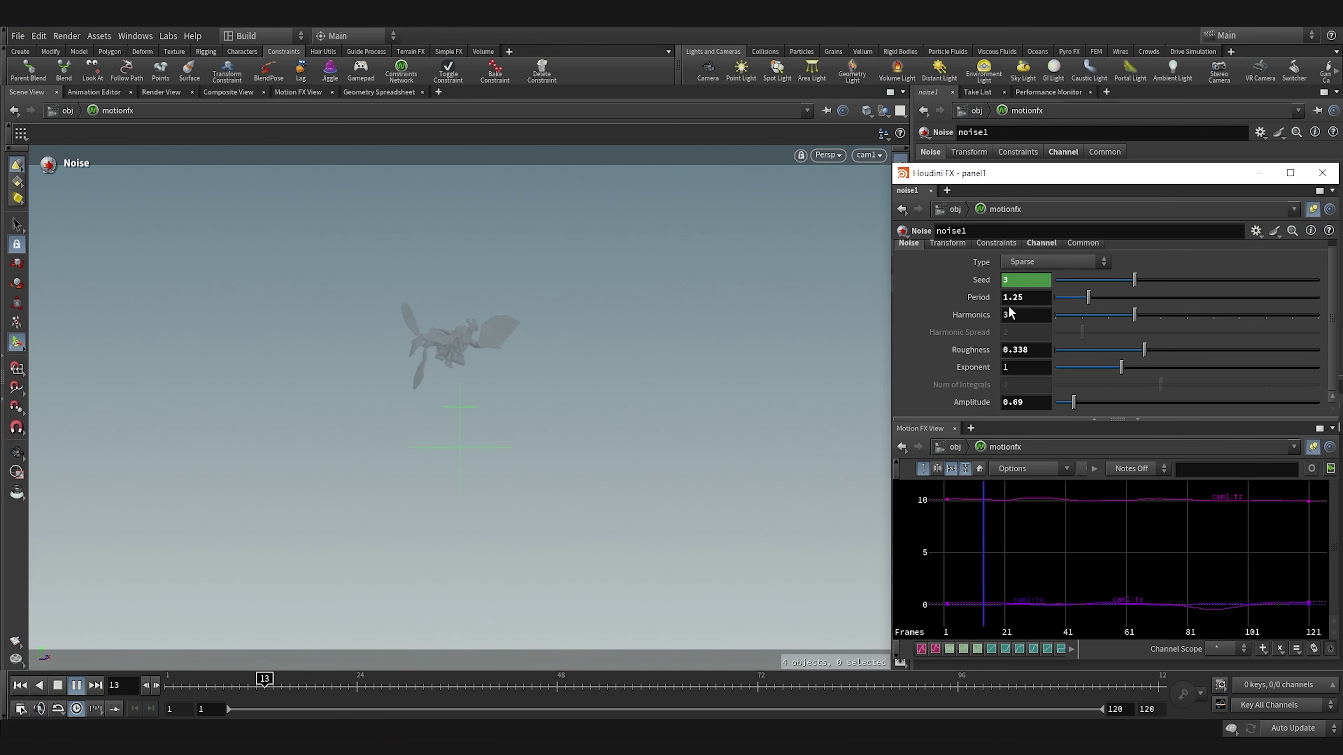
drag(1075, 406, 1062, 405)
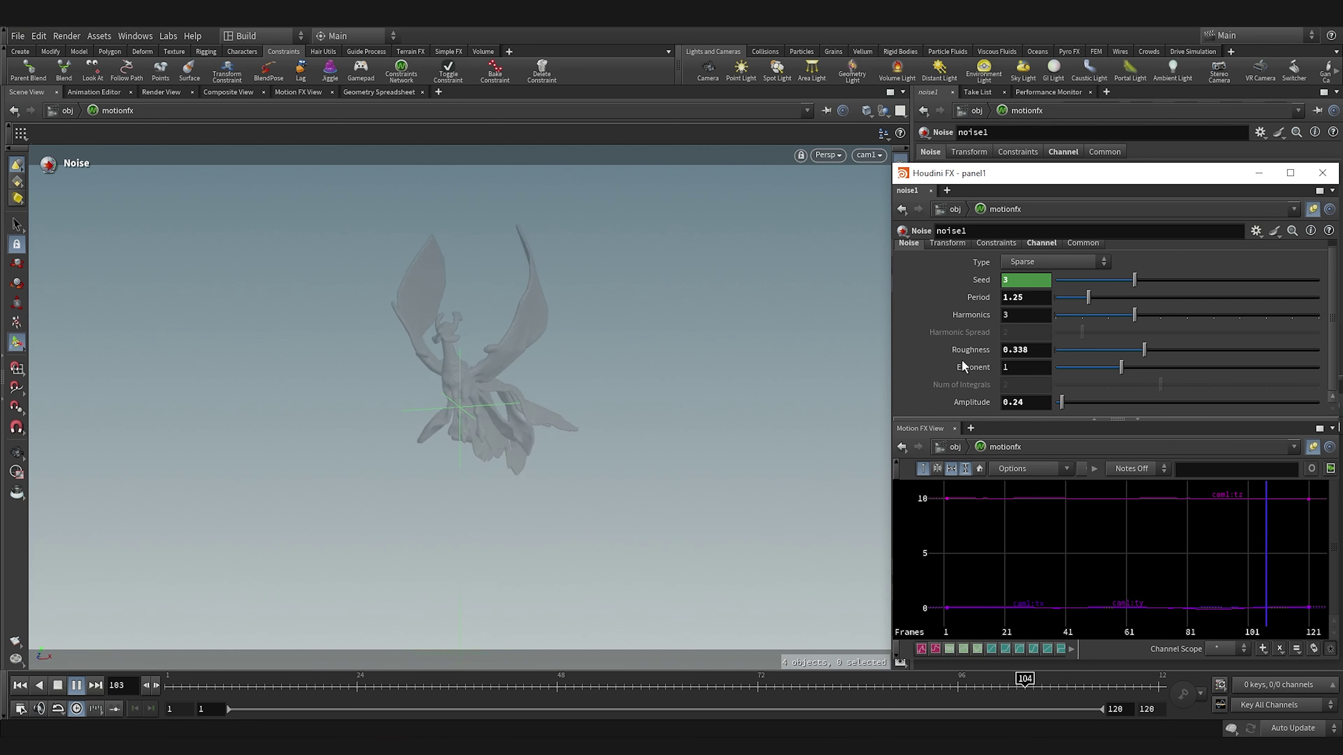
click(1323, 174)
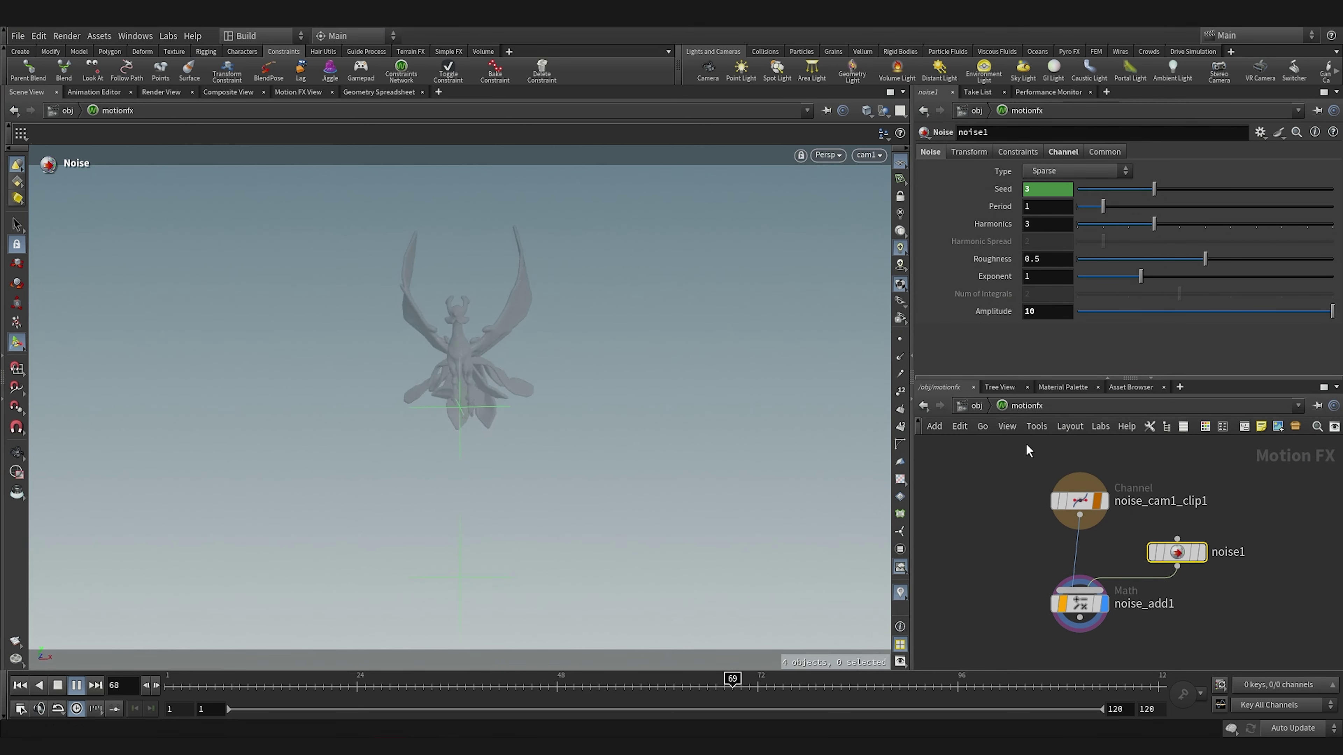
Return to object level and place the motionfx network beside cam1
key(u)
middle_drag(1086, 591, 1227, 651)
scroll(1227, 651, down, 3)
middle_drag(1127, 588, 1044, 582)
drag(1112, 603, 1135, 560)
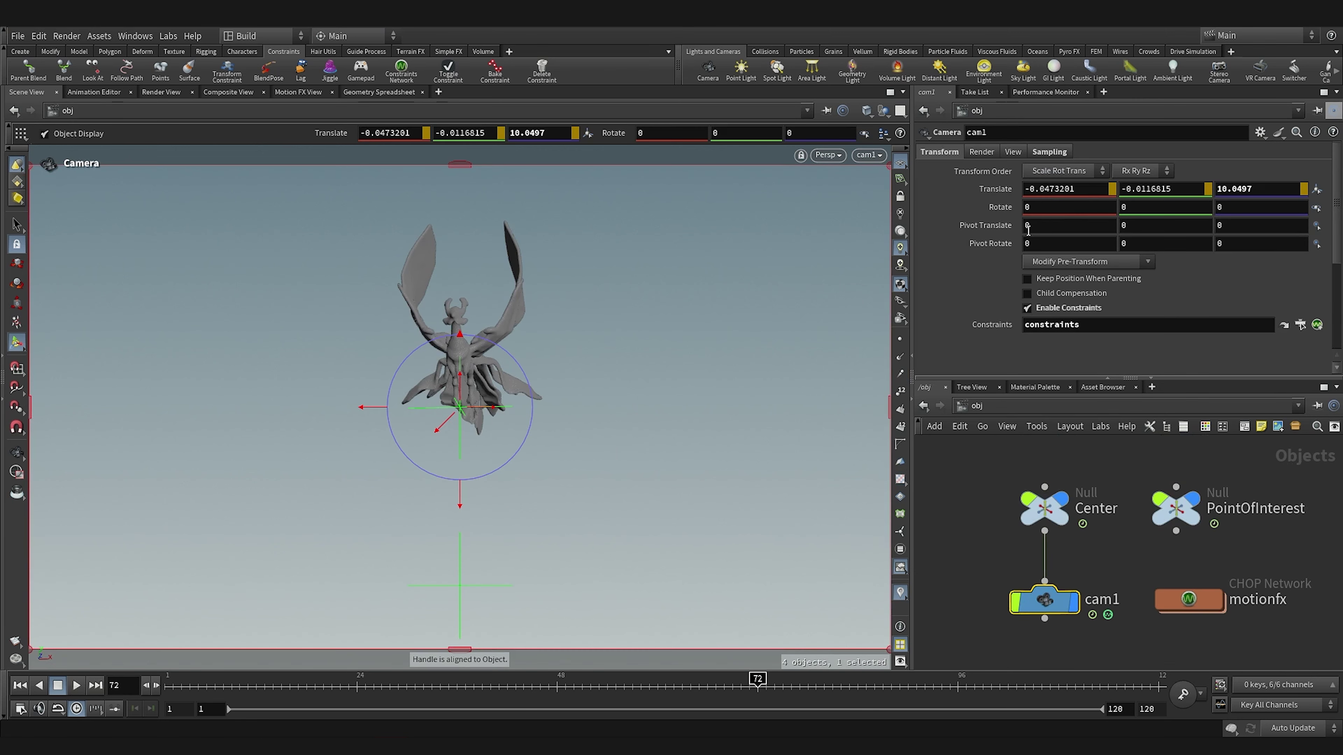
Apply a Motion FX Noise effect to cam1's Rotate parameter with amplitude 0.24 and period 10, and play the animation
right_click(1005, 210)
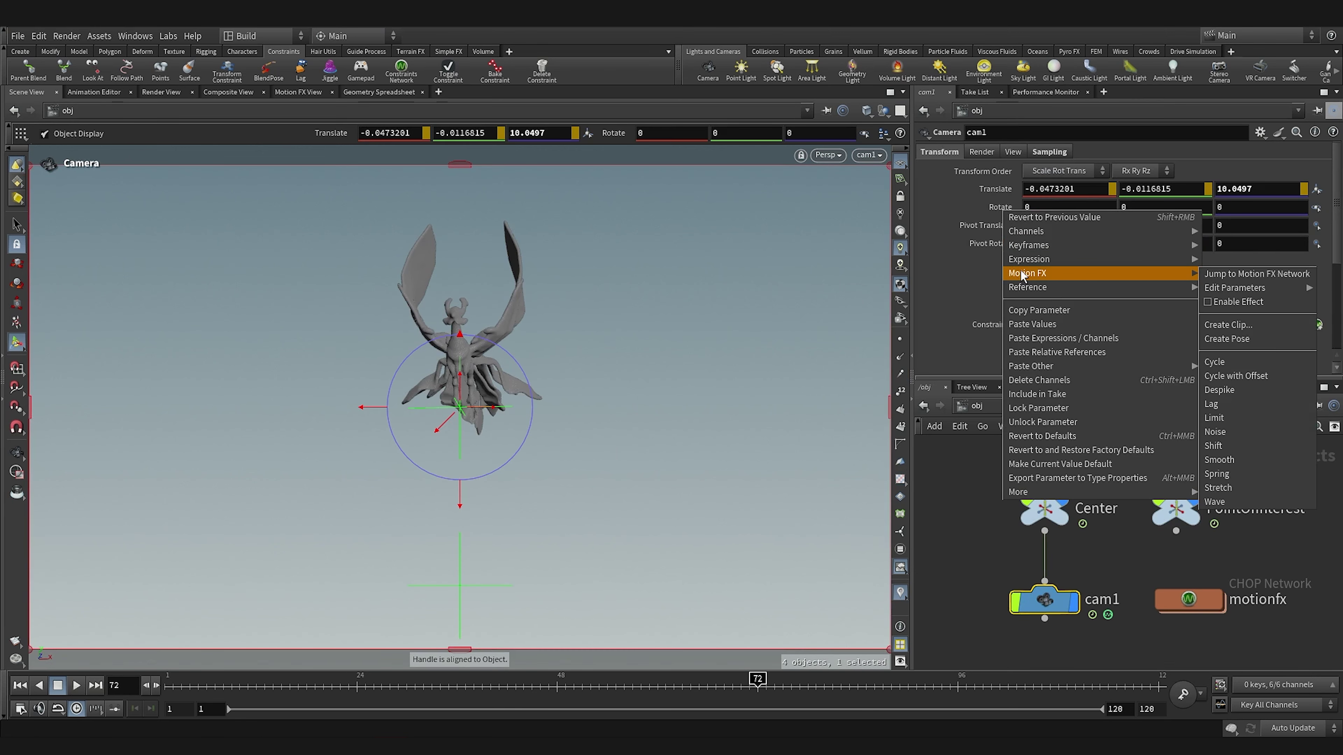
mouse_move(1034, 260)
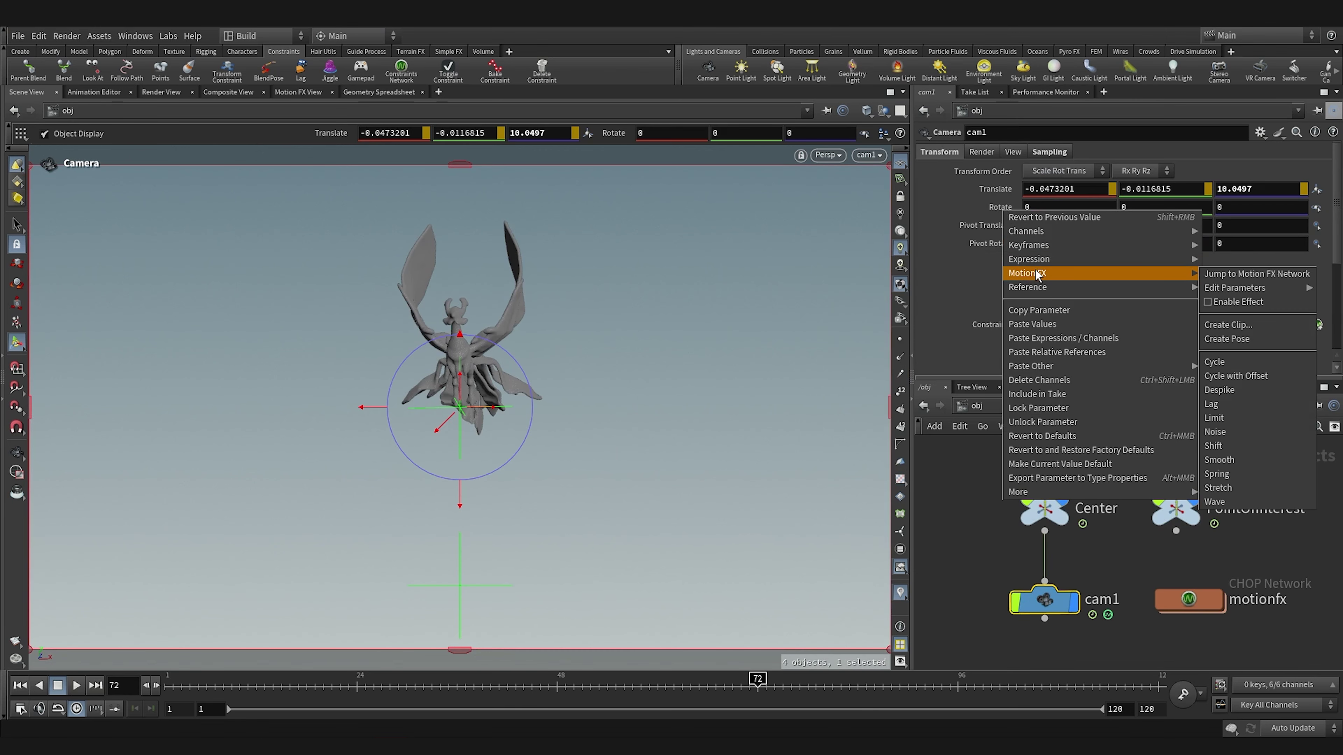
click(1221, 436)
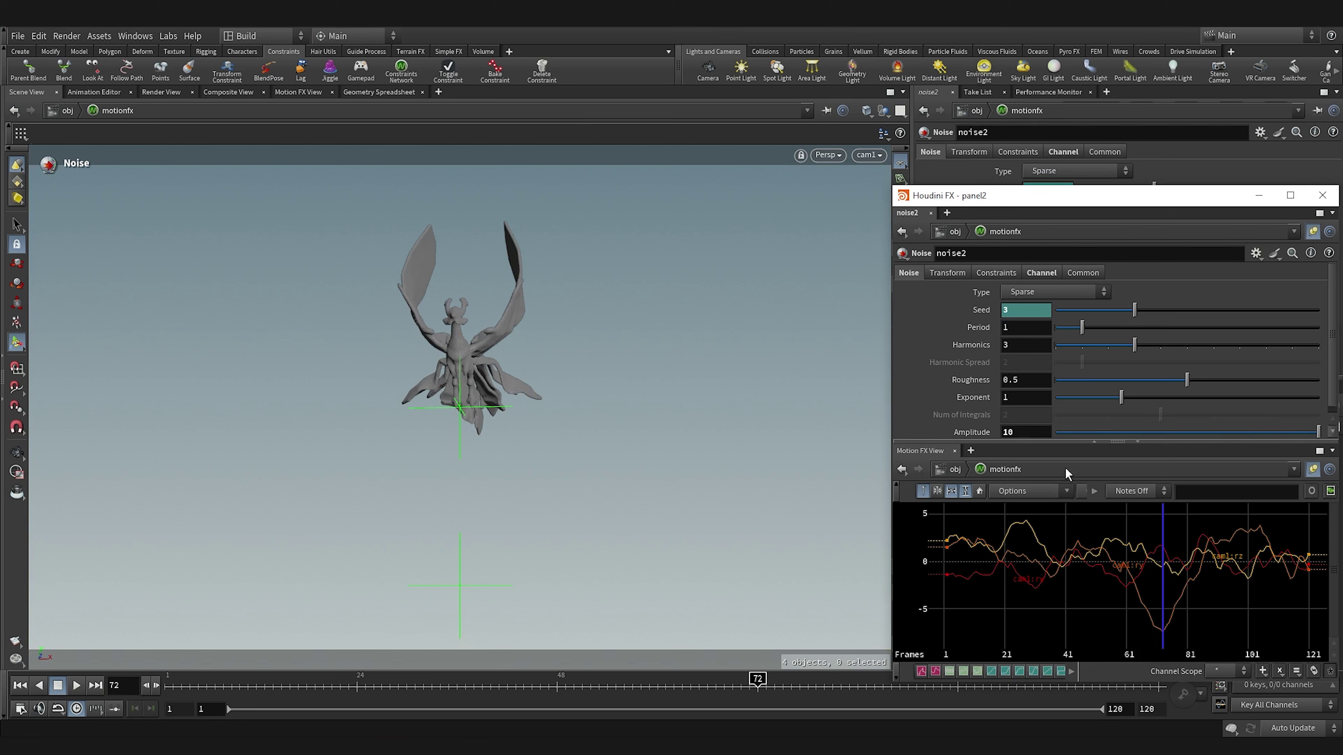
drag(1159, 431, 1062, 441)
drag(1082, 327, 1319, 338)
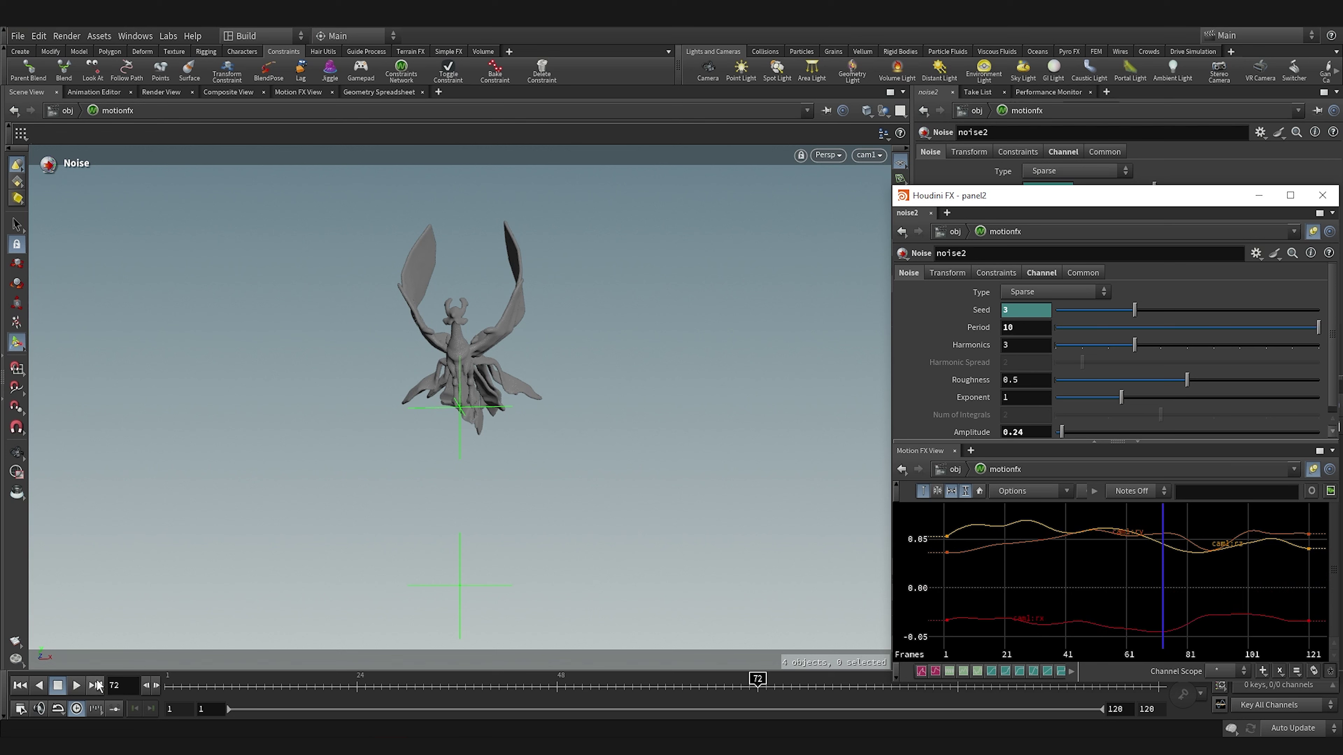
click(77, 687)
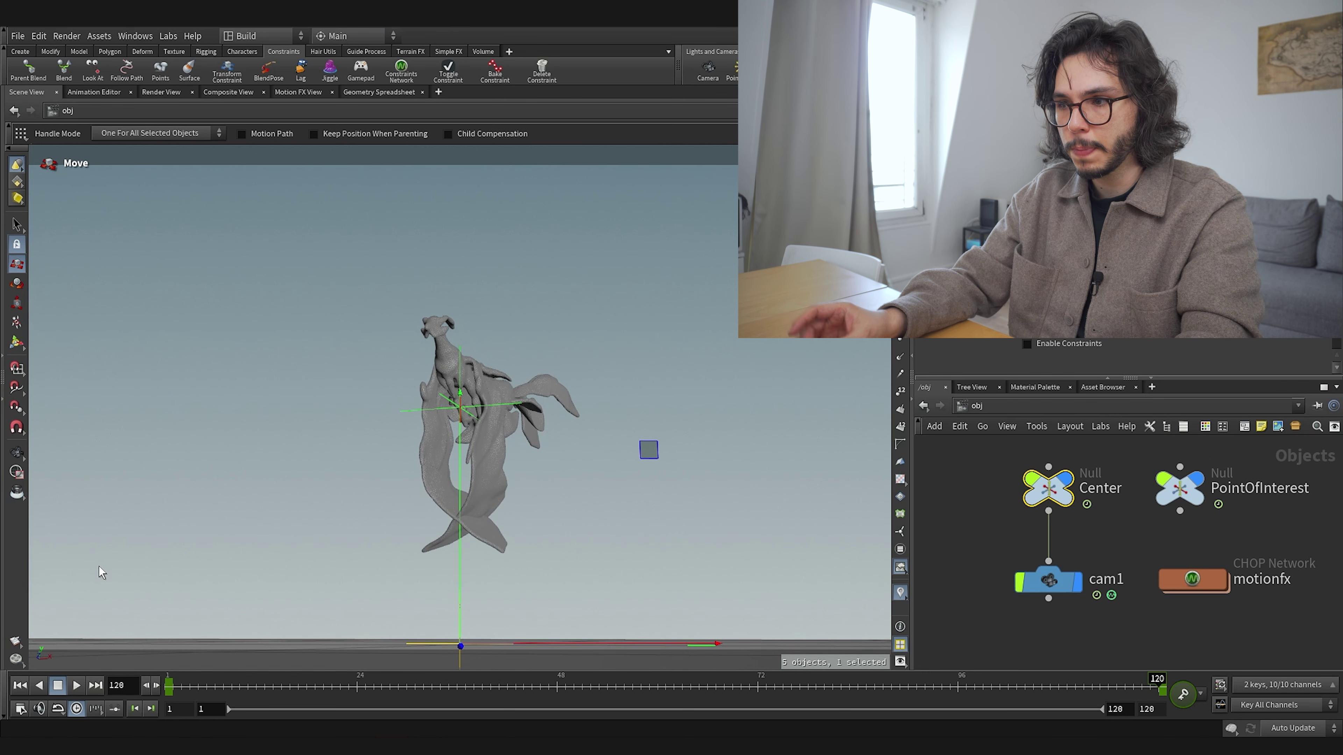
Group Center, PointOfInterest, cam1 and motionfx in a network box and place it below the geometry nodes
click(1027, 506)
scroll(1027, 506, down, 2)
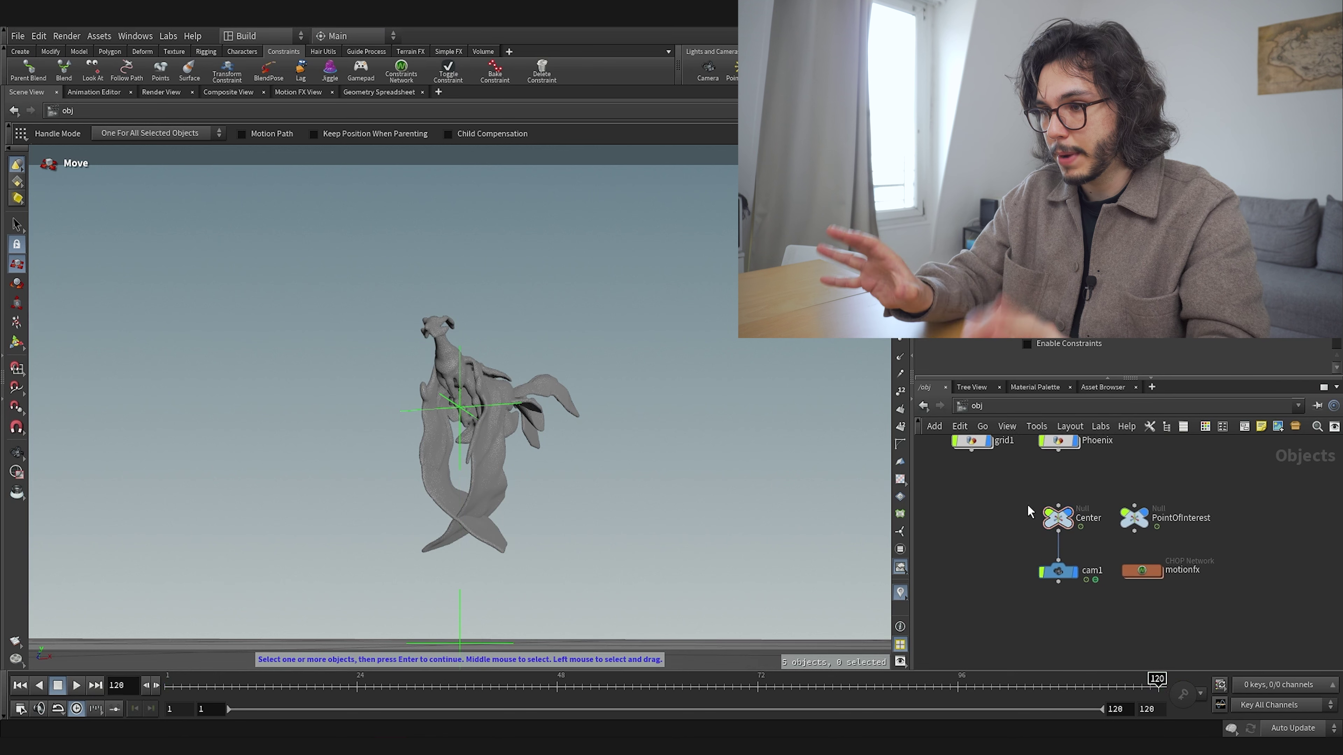
drag(969, 495, 1301, 653)
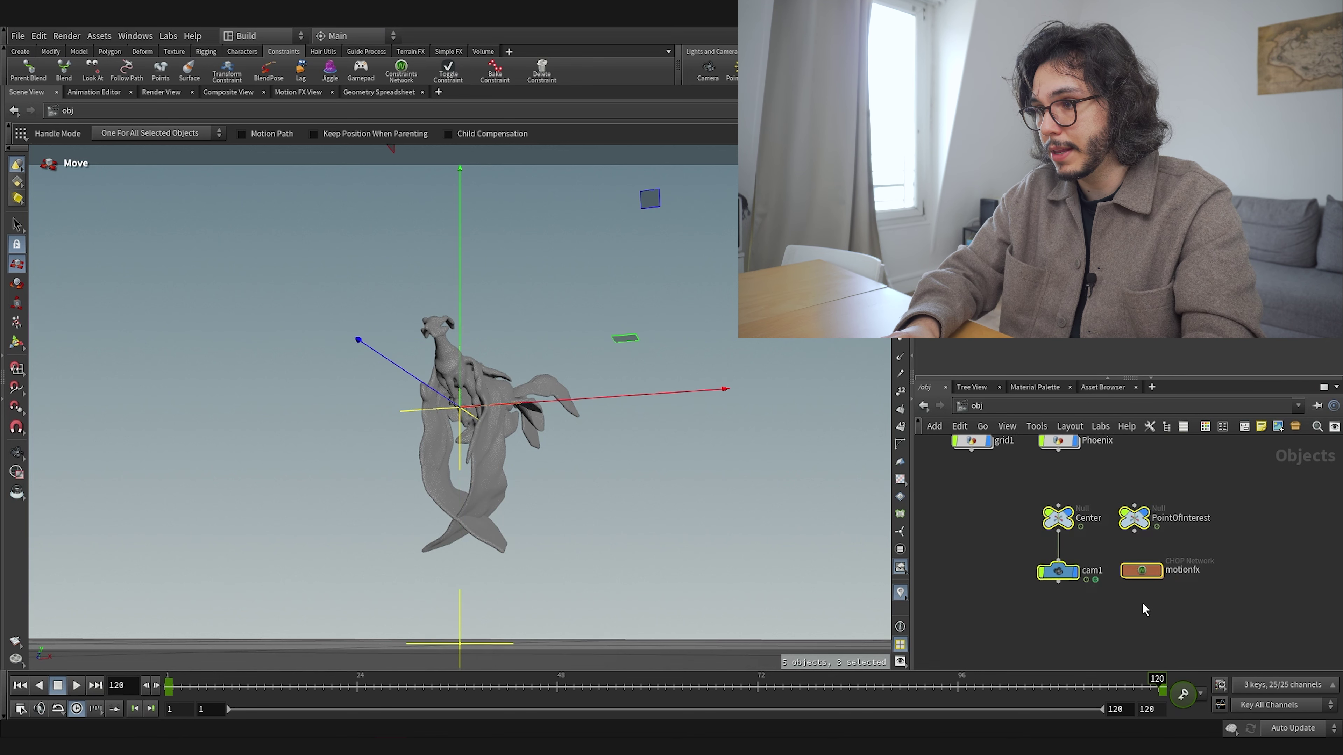
click(1246, 433)
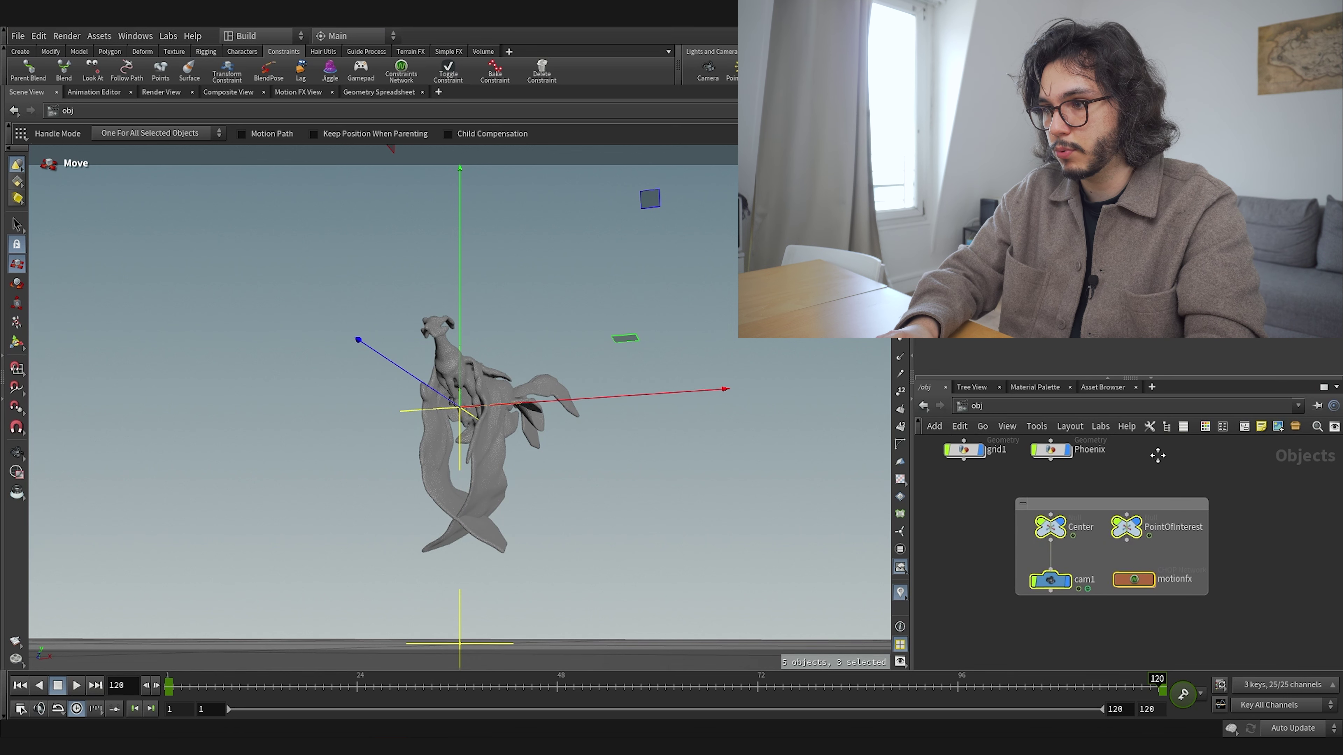
drag(1107, 506, 1067, 547)
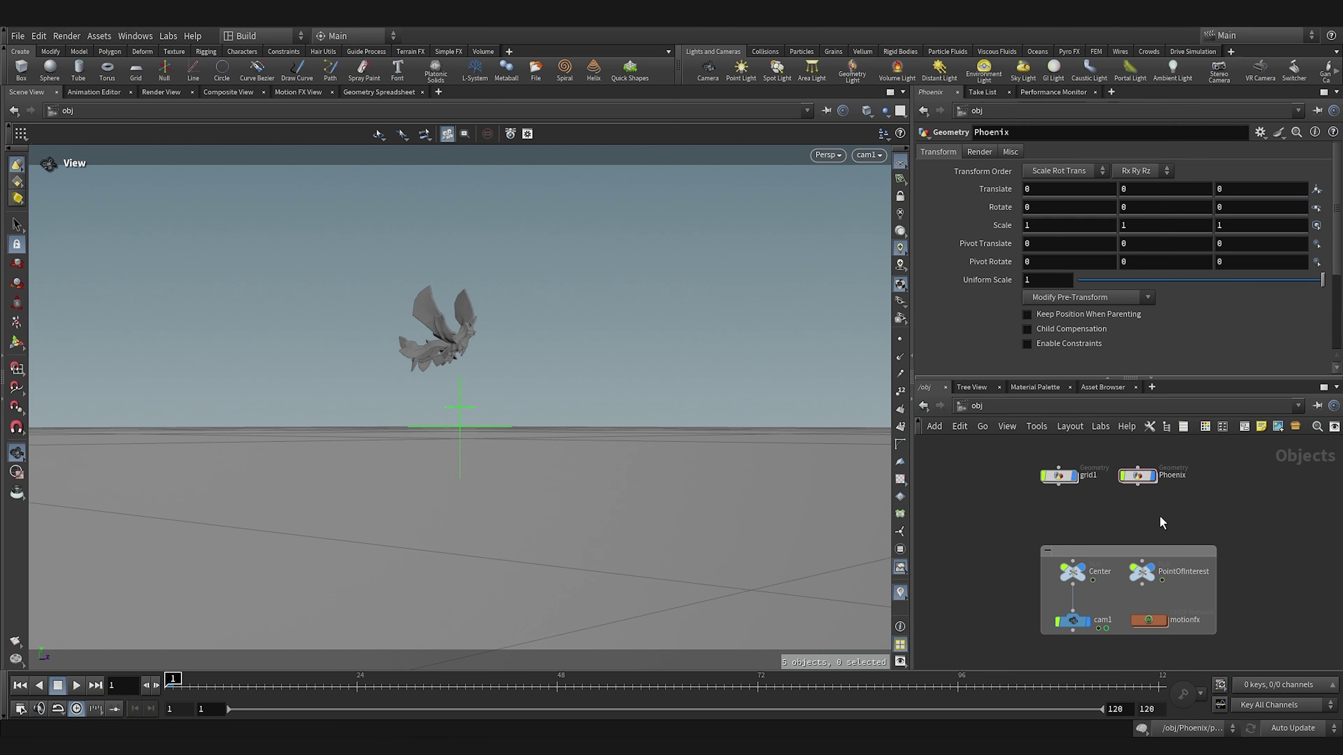
Set cam1's focal length to 24 mm in its view settings
click(1068, 620)
scroll(1079, 616, up, 4)
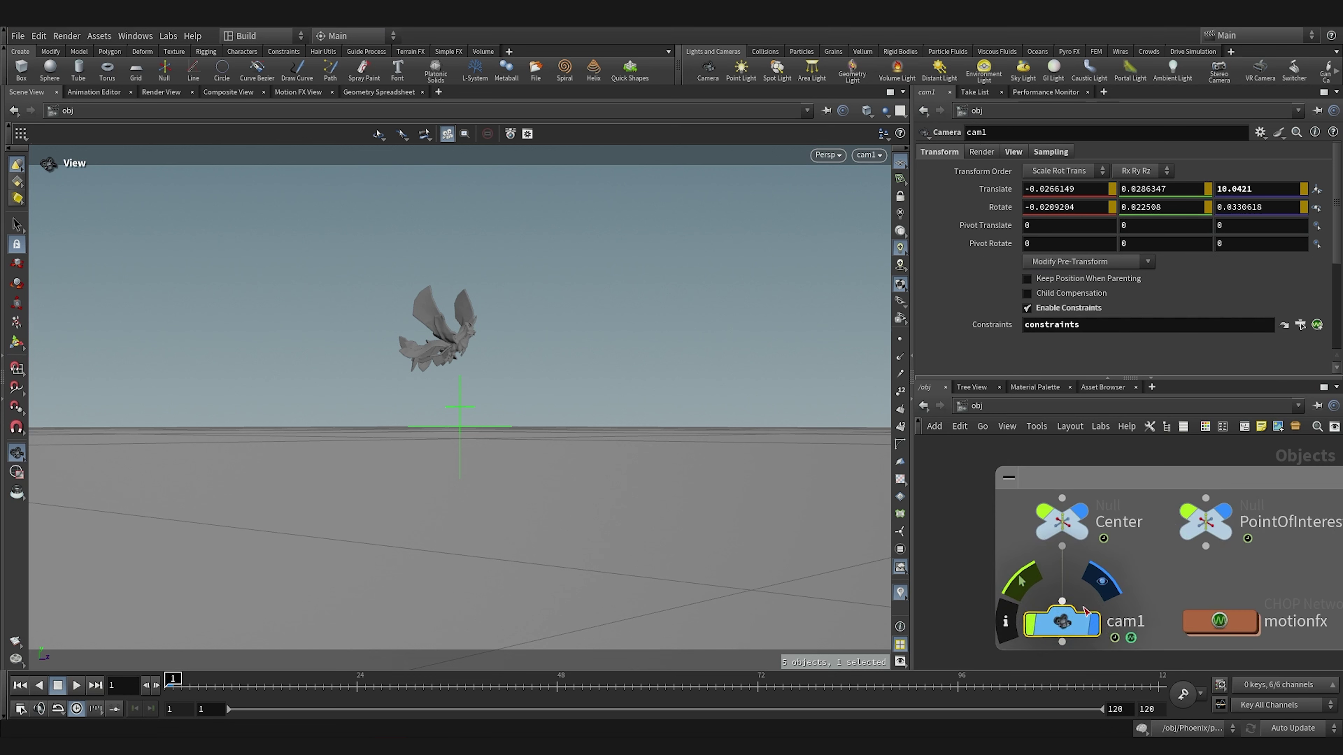
click(1012, 152)
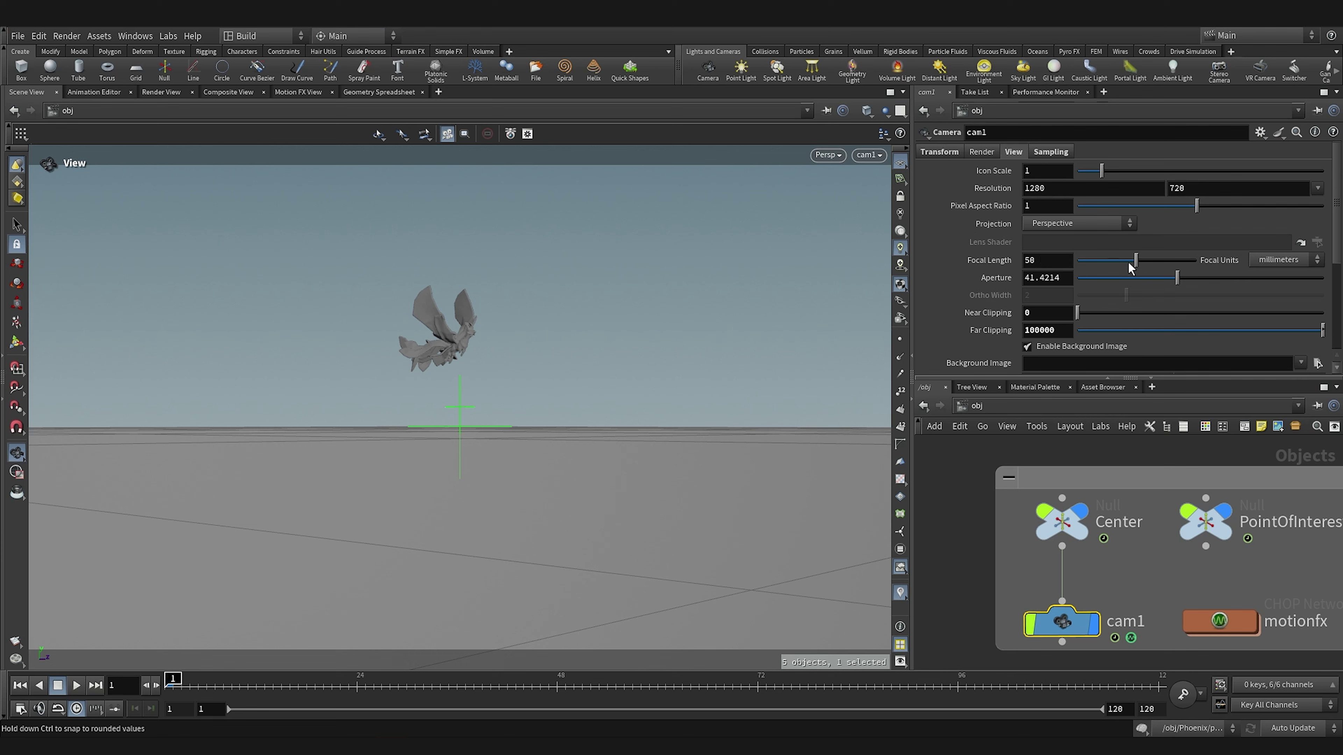
mouse_move(1132, 268)
mouse_down()
mouse_move(1110, 269)
mouse_move(1152, 274)
mouse_move(1130, 269)
mouse_up()
mouse_move(1106, 265)
mouse_down()
mouse_move(1142, 265)
mouse_move(1107, 266)
mouse_up()
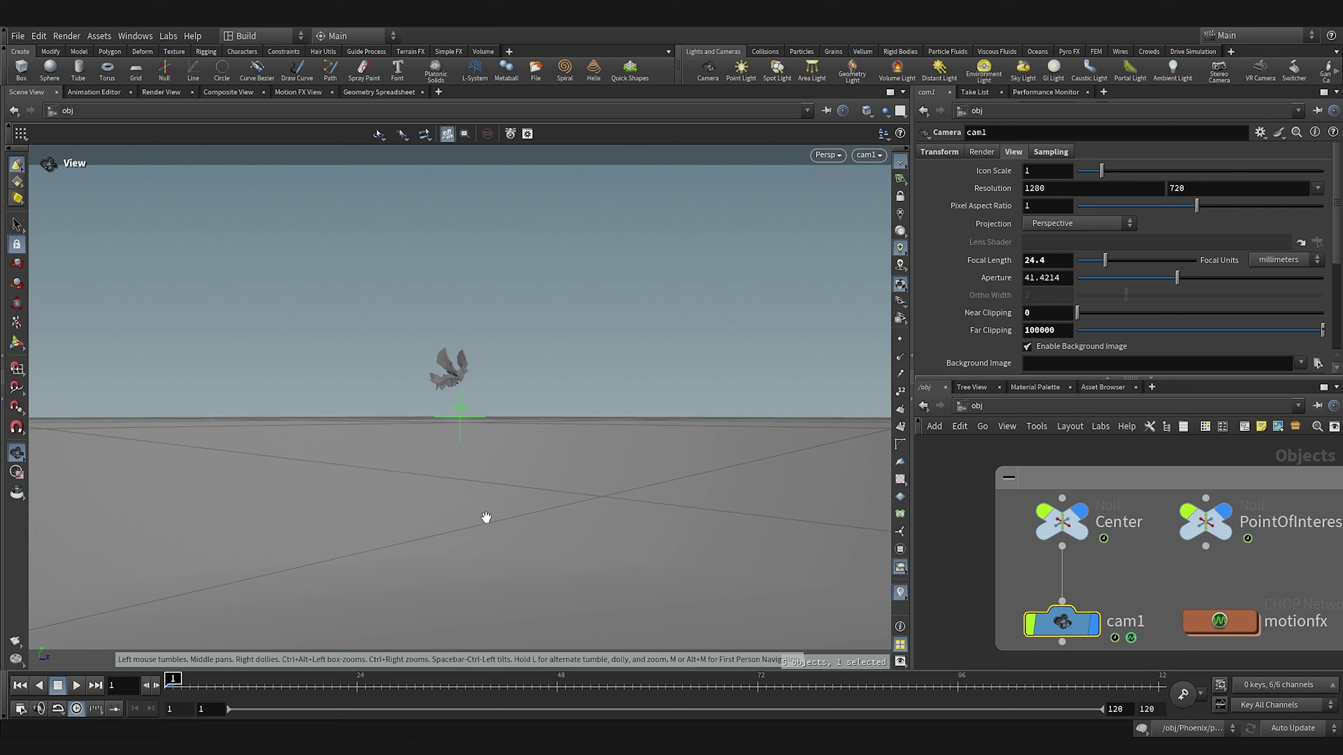
drag(1052, 261, 1001, 257)
text(24)
key(Return)
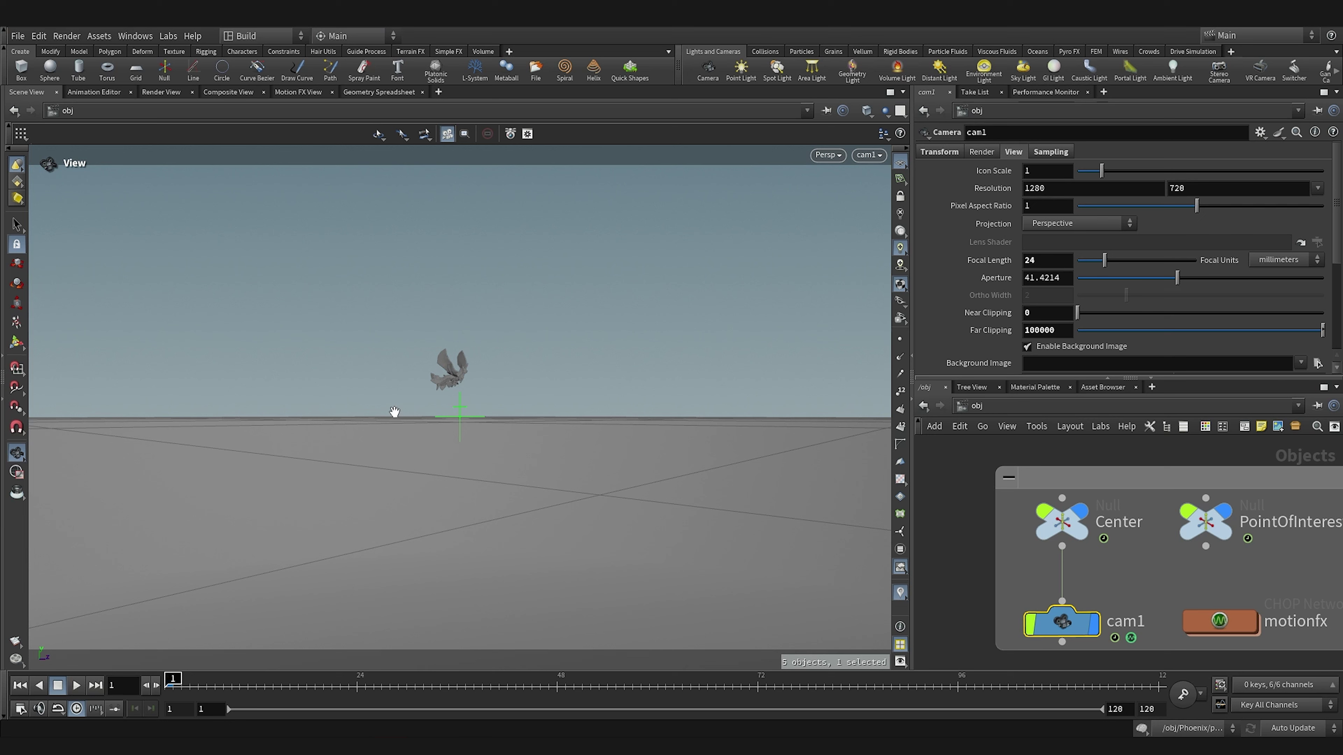
Set the Center null's Uniform Scale key at frame 1 to 1.5 and play the animation
click(1050, 523)
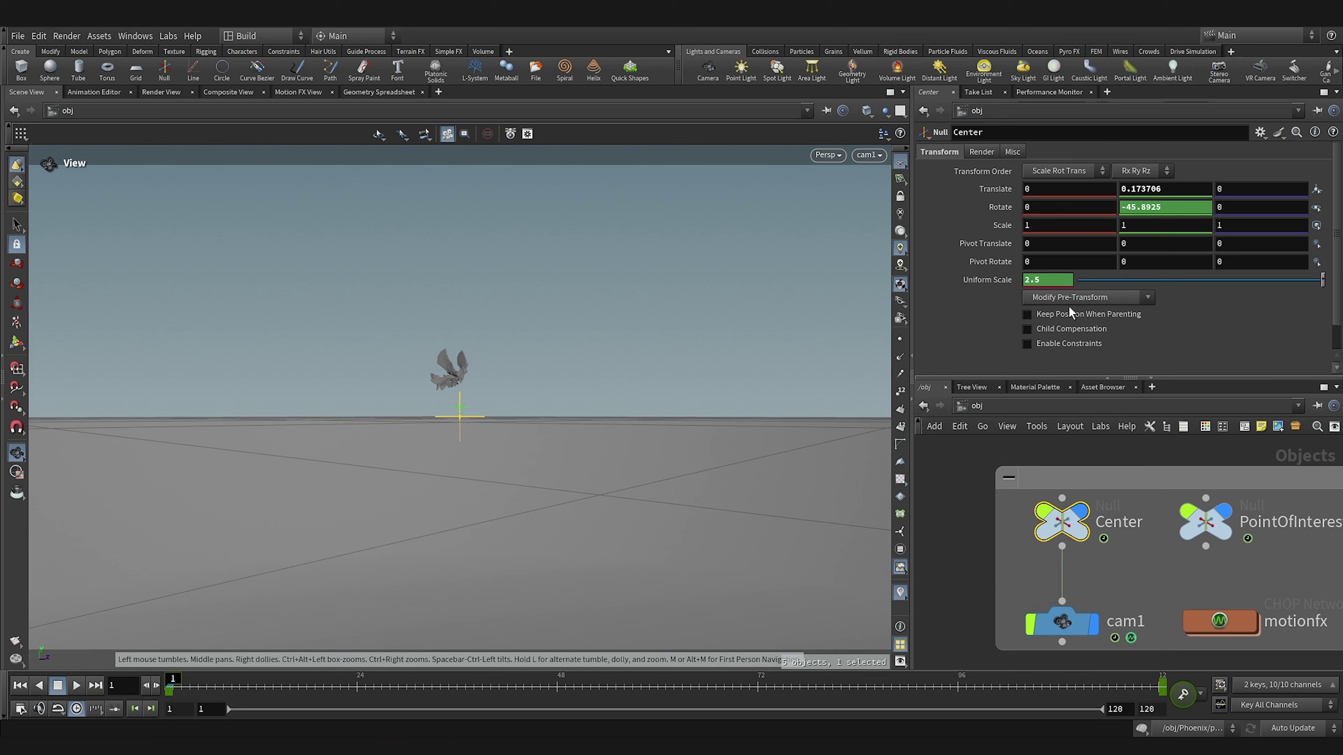
middle_drag(1024, 282, 1001, 281)
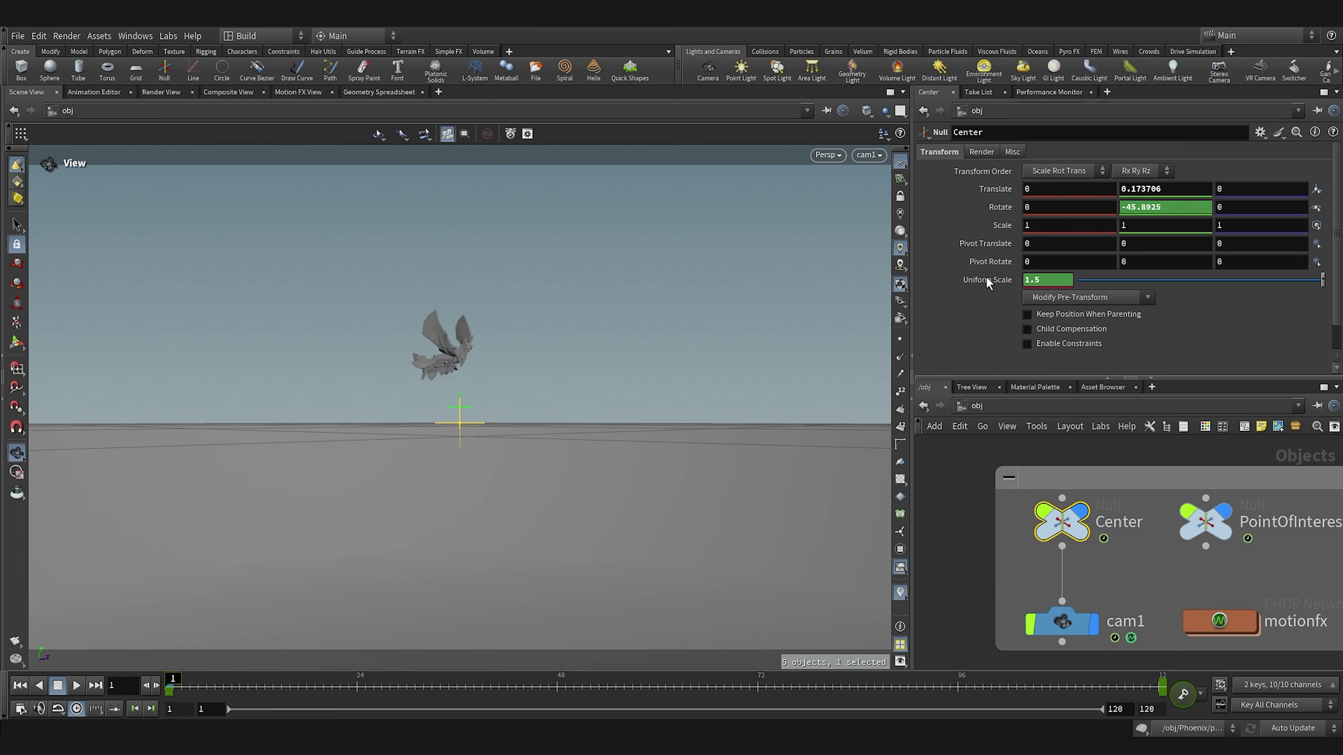
click(76, 686)
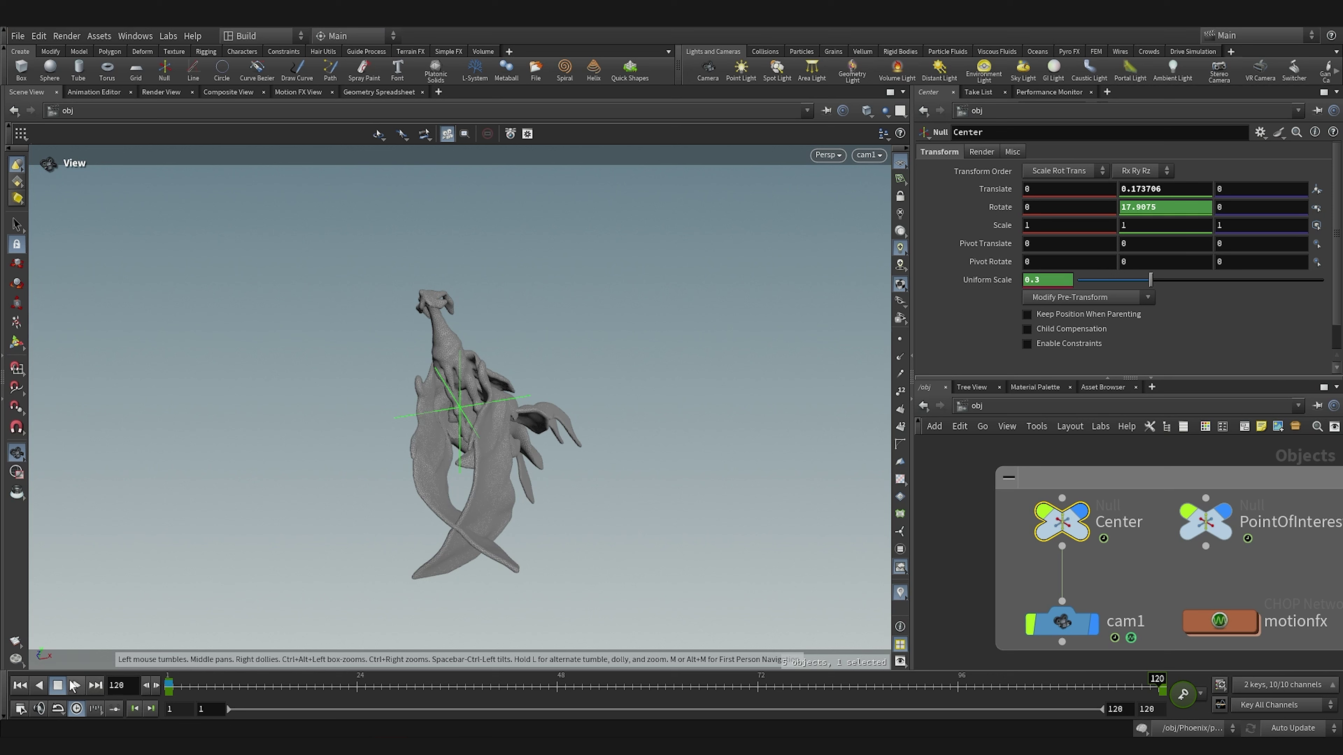
Keyframe the Center null's Y translation at frames 1 and 120, raising it at frame 120, and play the animation
click(20, 685)
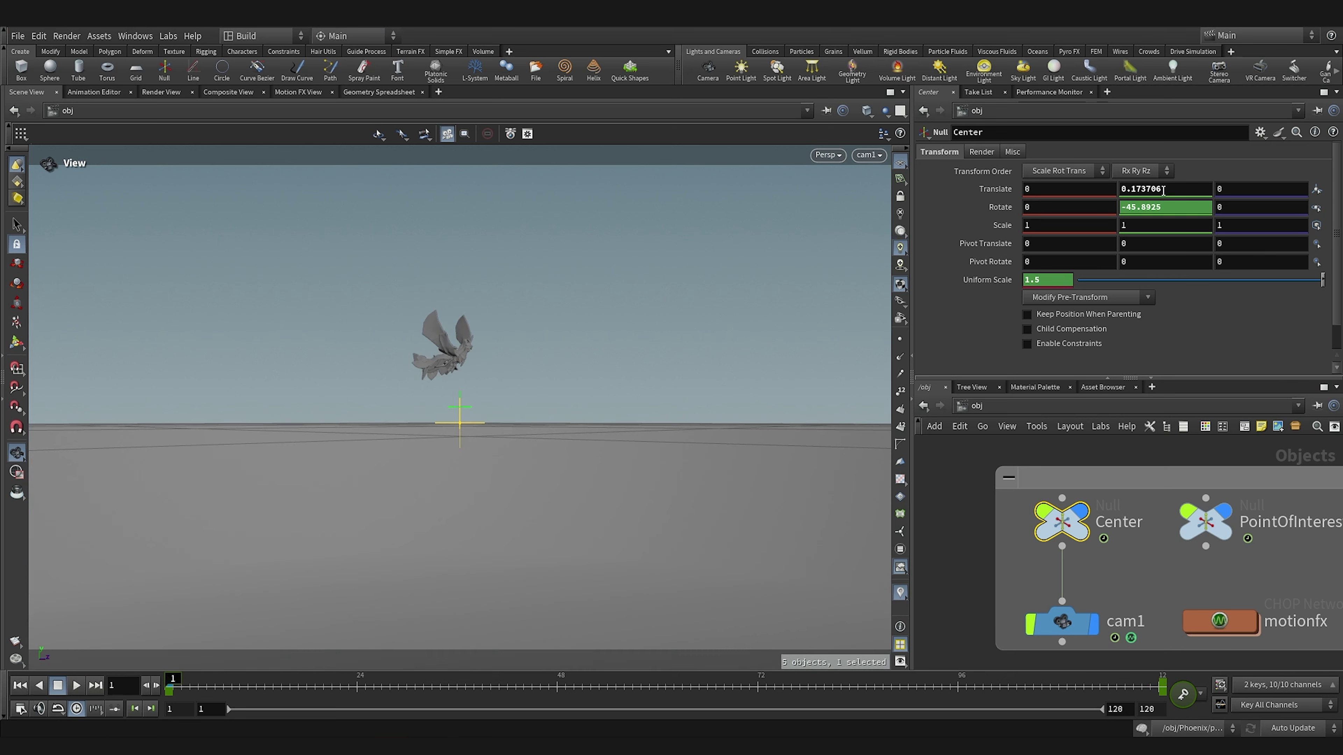
click(95, 686)
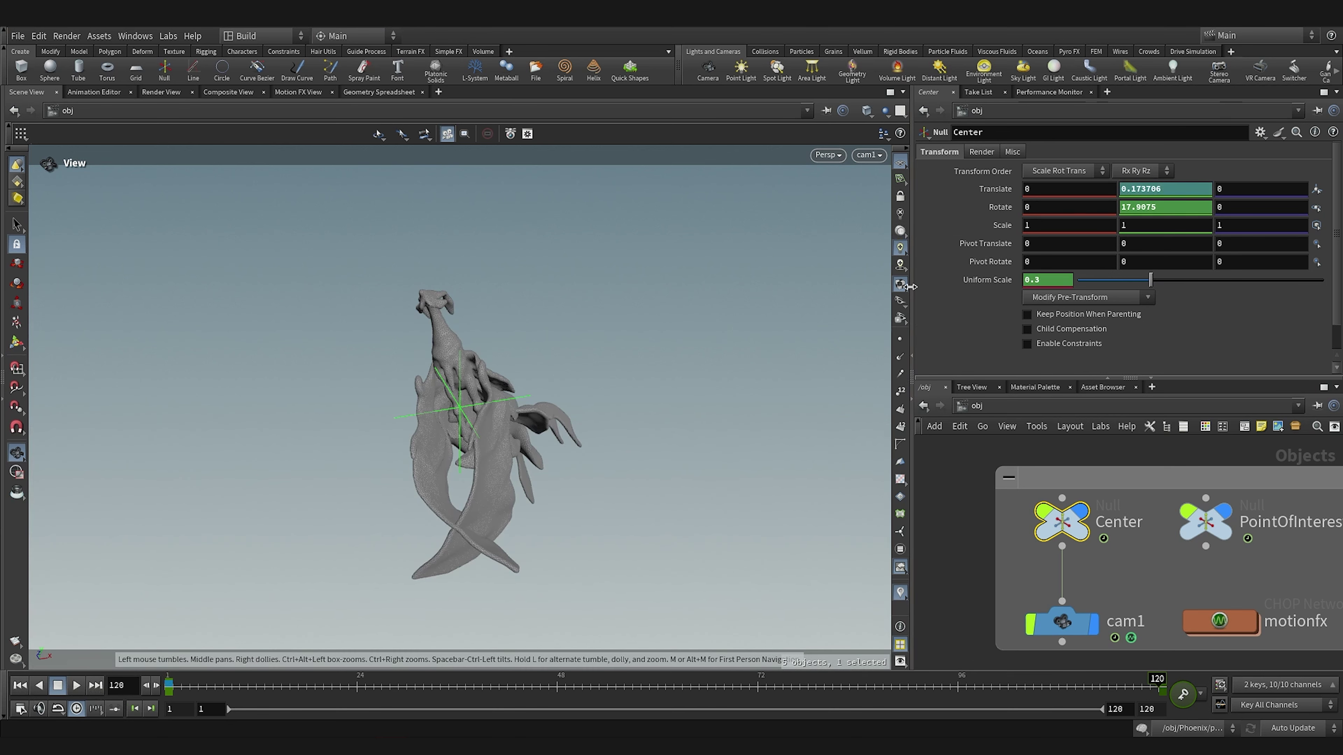
middle_drag(1162, 188, 1227, 197)
click(77, 685)
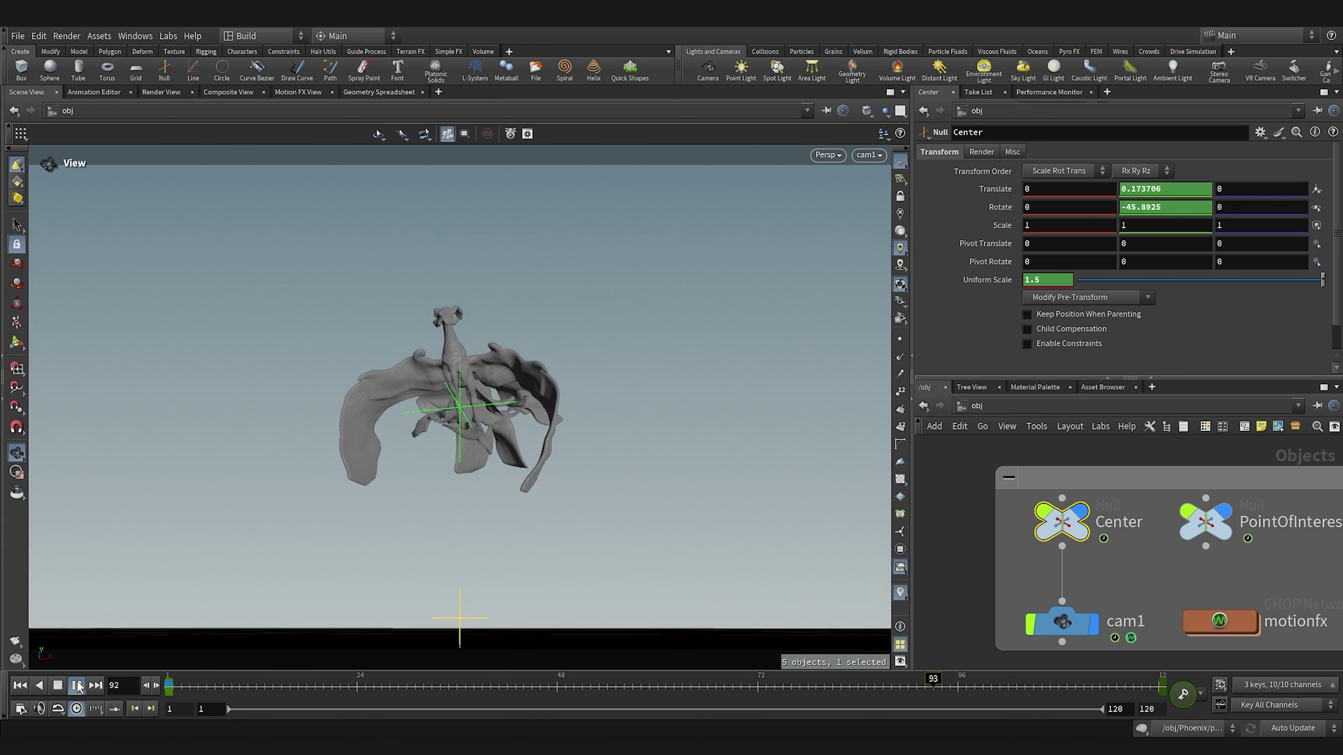
Raise the Center null's Y translation key at frame 1 to 0.473706 and check the playback
click(78, 685)
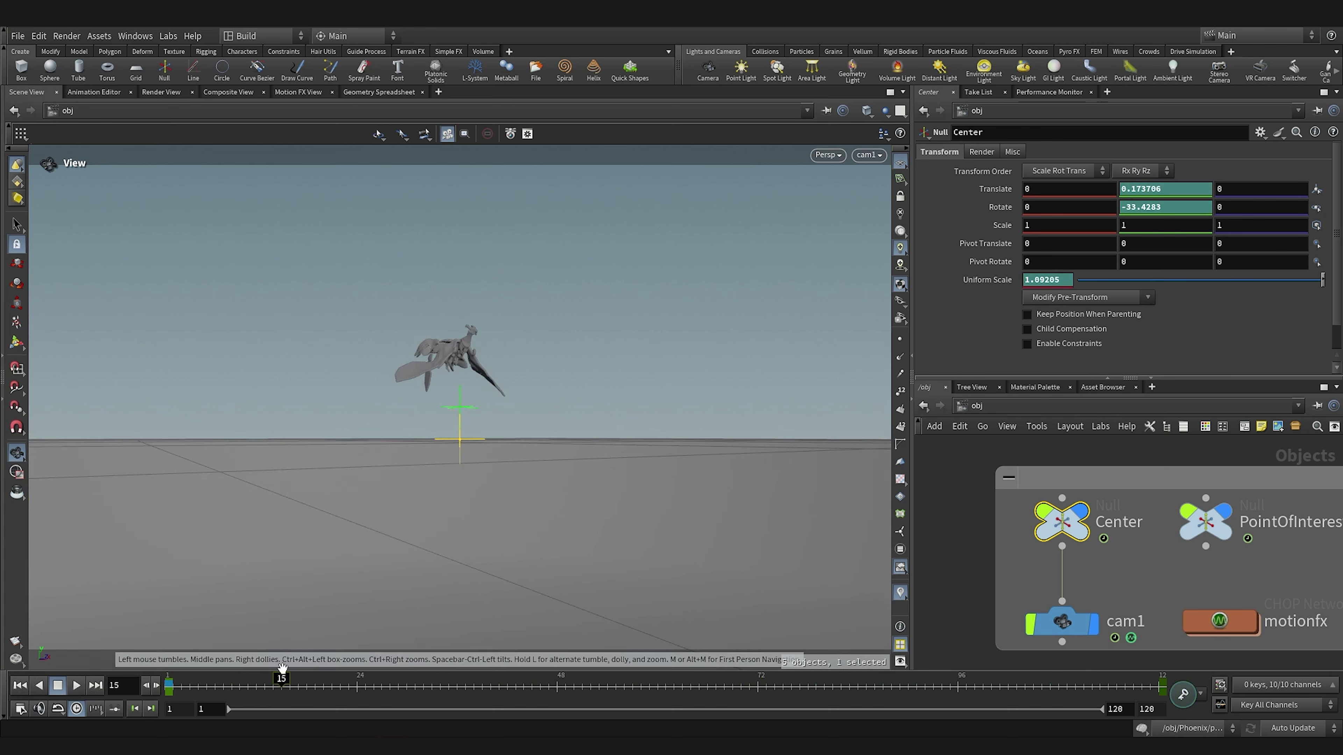
mouse_move(1143, 189)
middle_down()
mouse_move(1182, 190)
mouse_move(1162, 190)
middle_up()
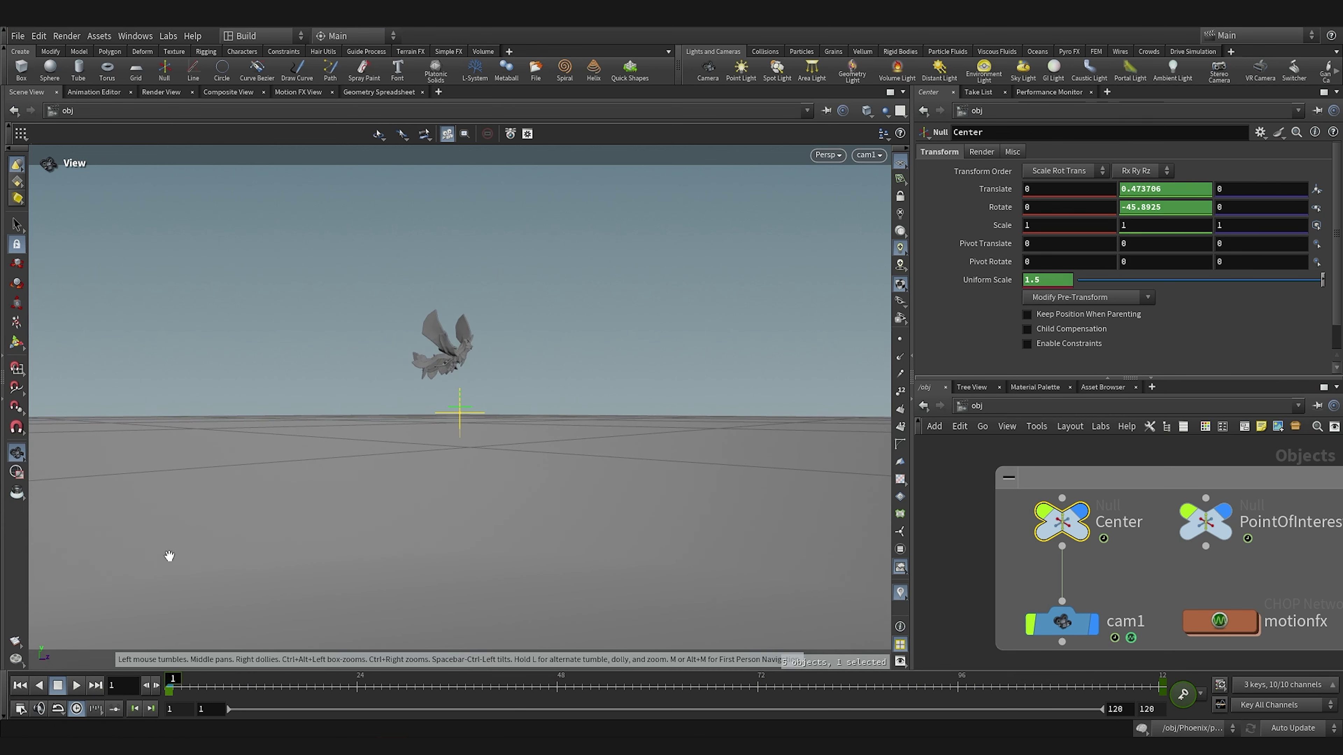
click(76, 686)
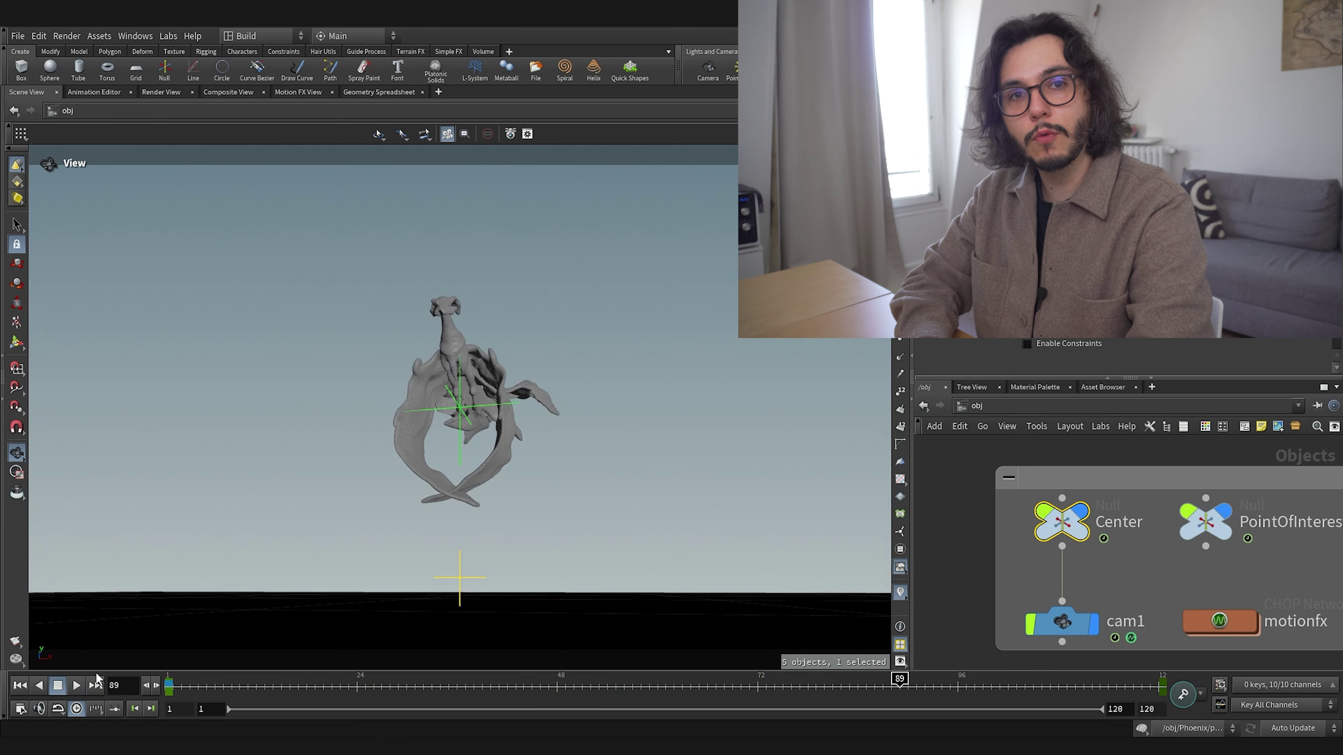
scroll(1016, 539, down, 2)
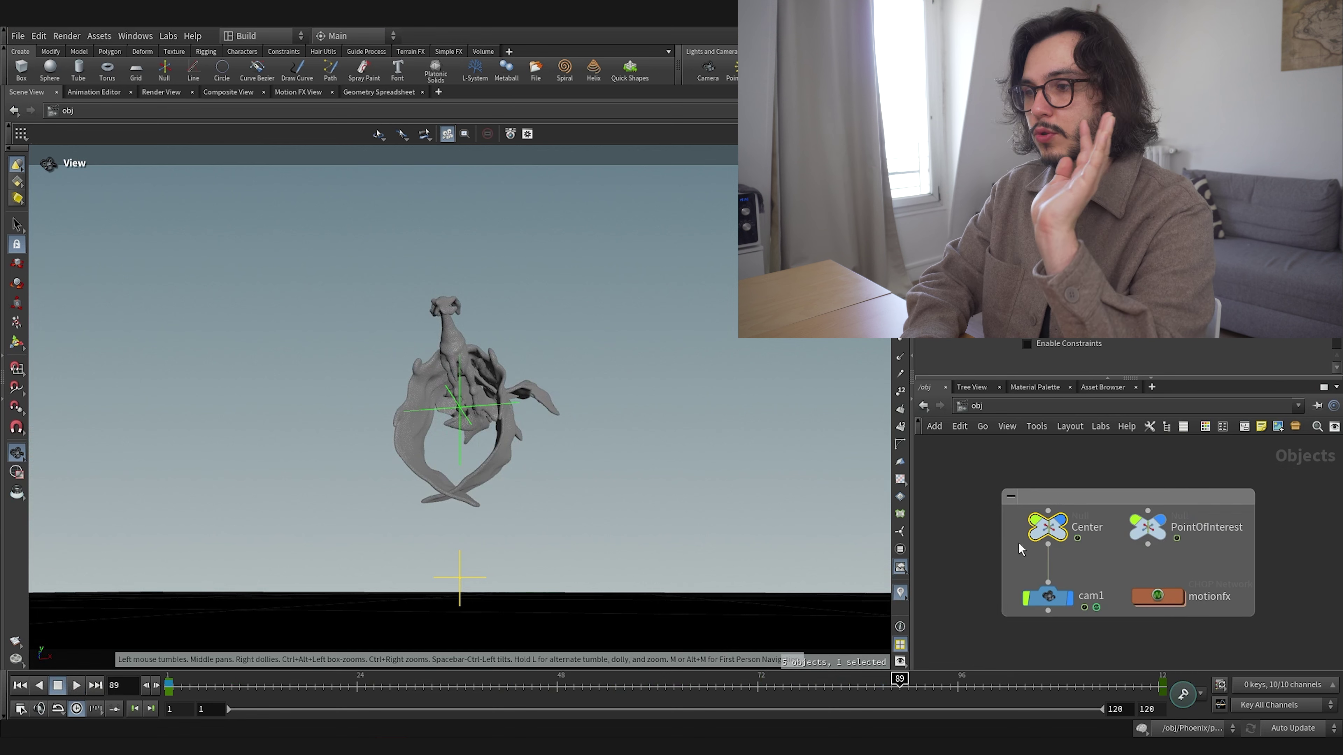
mouse_move(1125, 545)
middle_down()
mouse_move(1045, 551)
mouse_move(1126, 562)
middle_up()
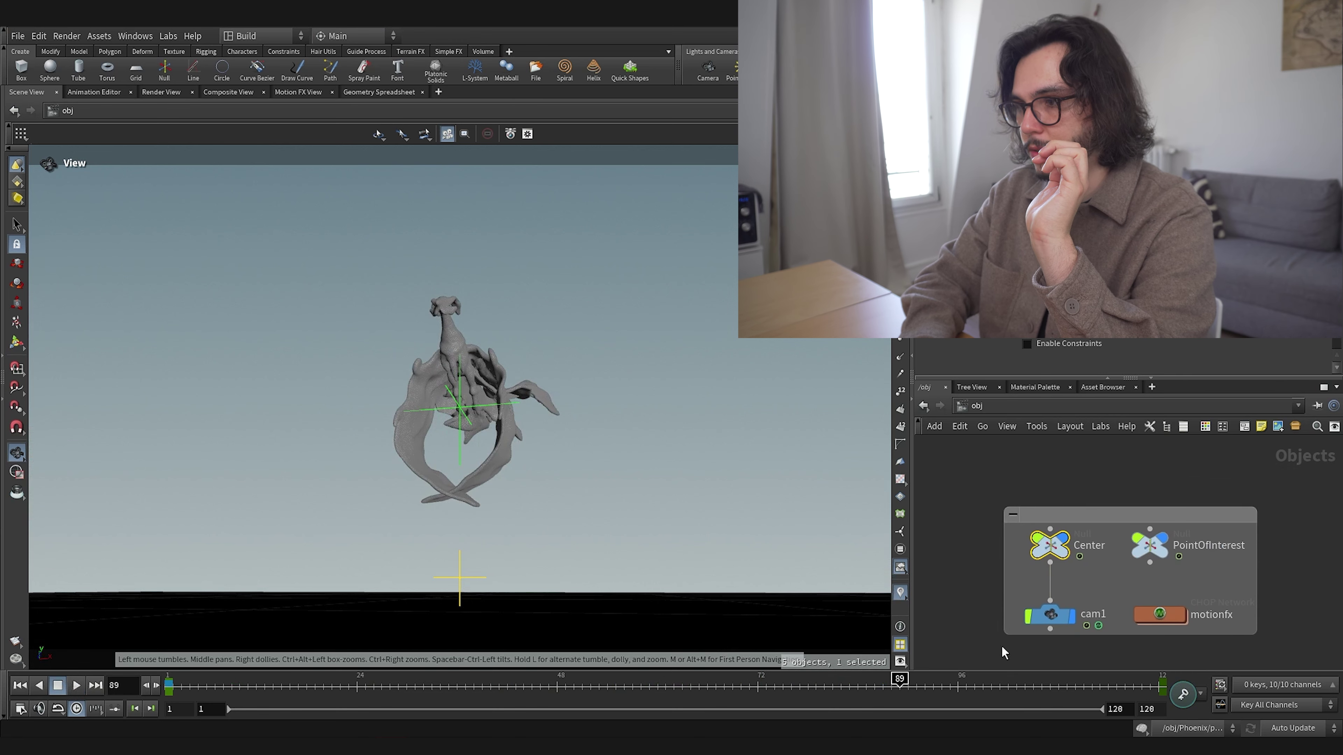
mouse_move(1085, 517)
mouse_down()
mouse_move(1082, 499)
mouse_move(1066, 498)
mouse_move(1094, 515)
mouse_up()
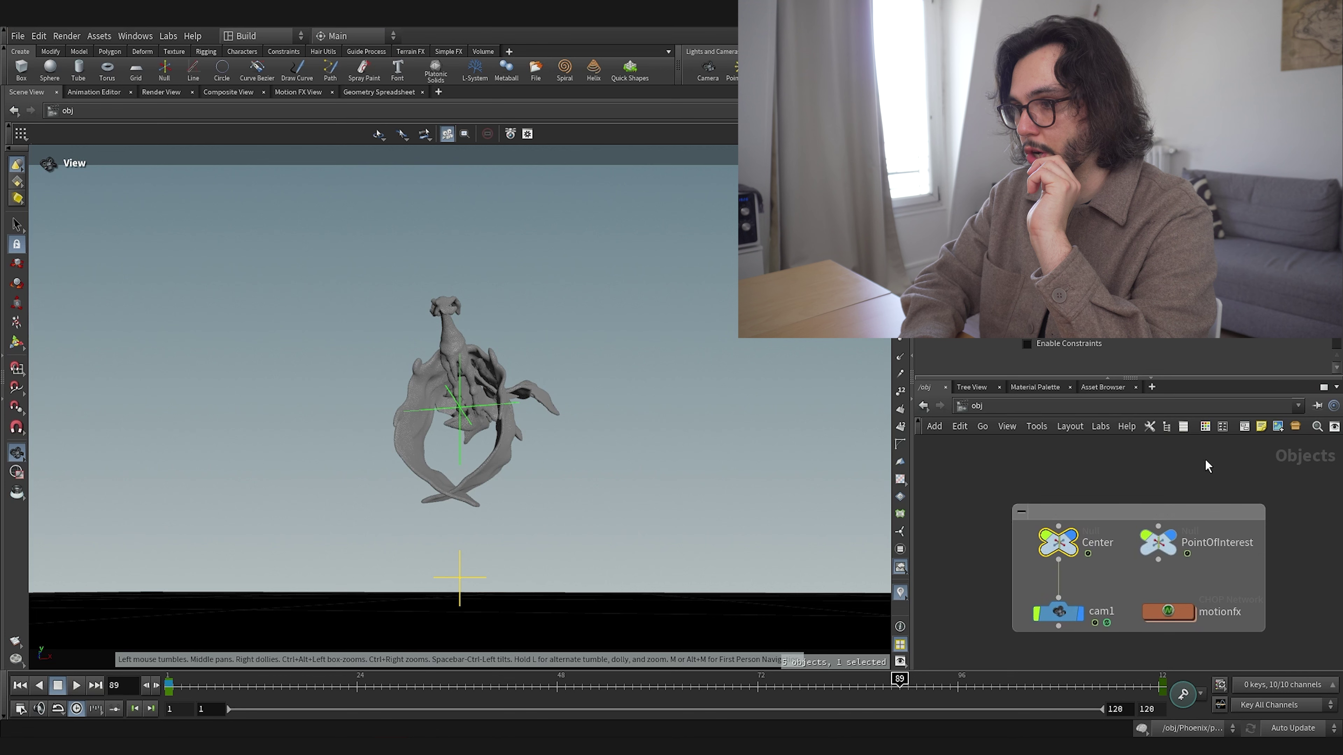
mouse_move(1120, 529)
middle_down()
mouse_move(1088, 487)
mouse_move(1123, 527)
middle_up()
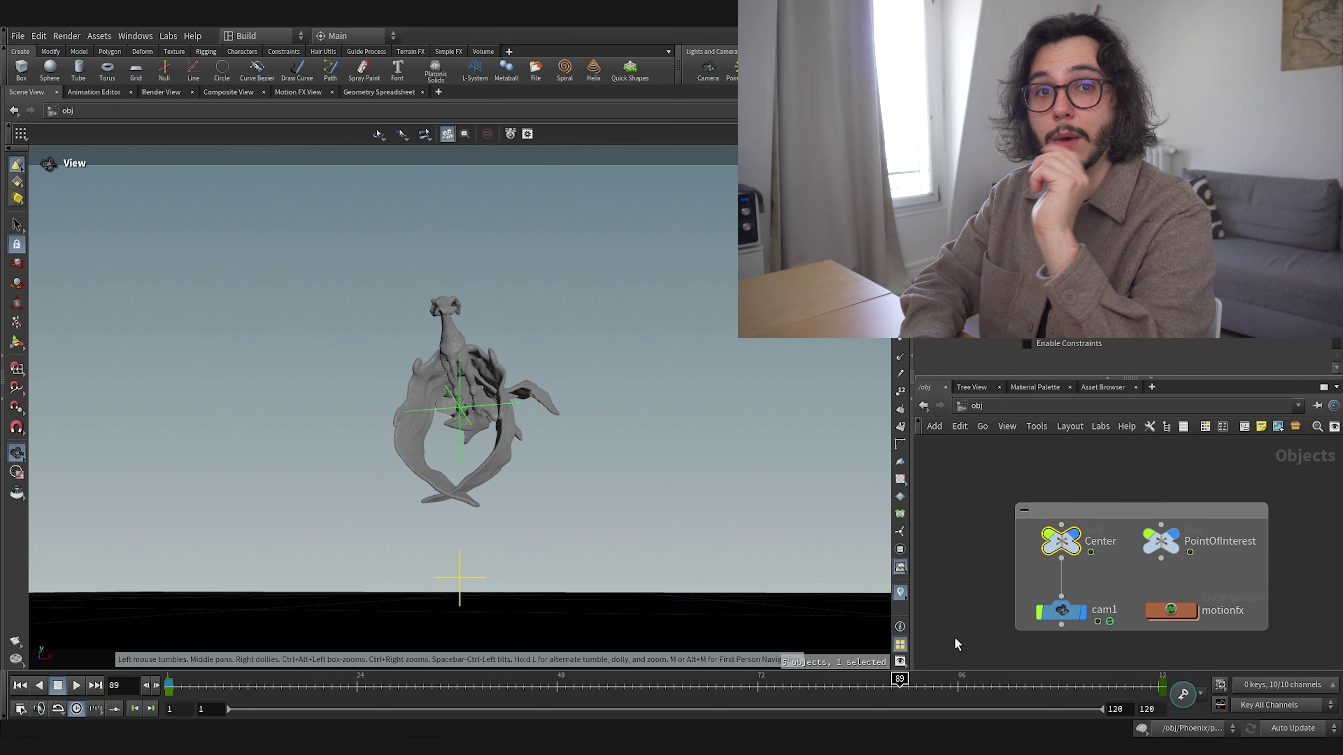